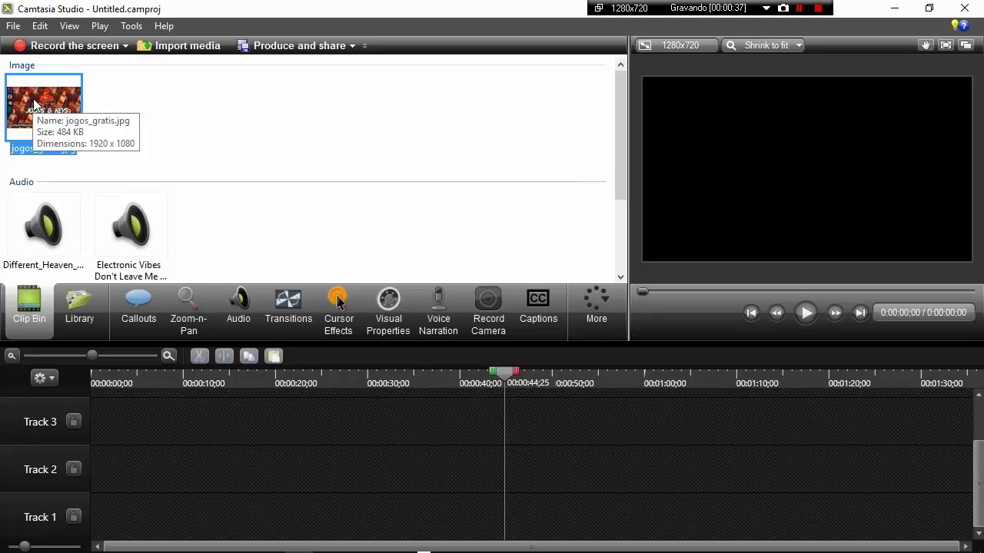
Place jogos_gratis.jpg at 0:00 on Track 2 and trim it to about 10;02 seconds.
left_click_drag(33, 104, 130, 498)
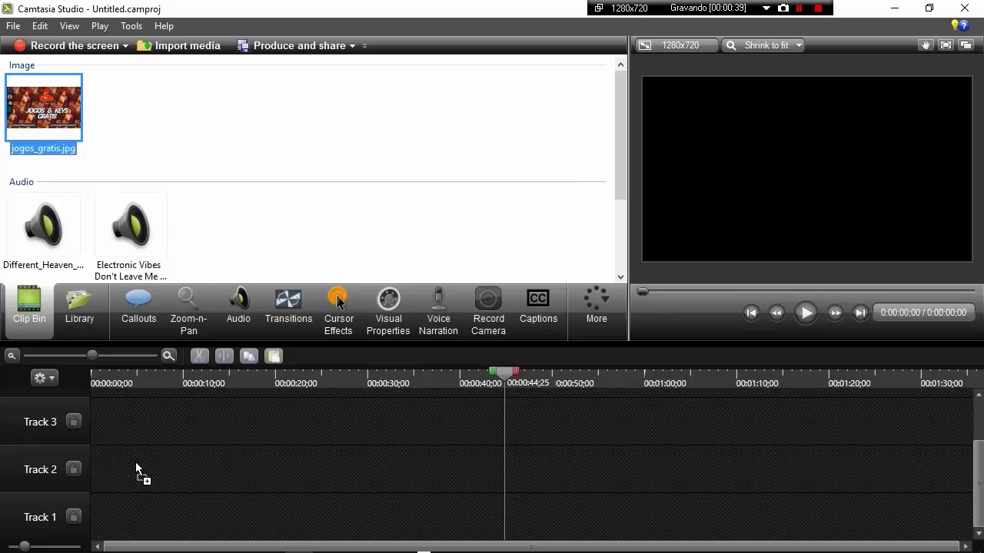
mouse_move(135, 462)
left_mouse_down()
mouse_move(111, 471)
mouse_move(182, 460)
left_mouse_up()
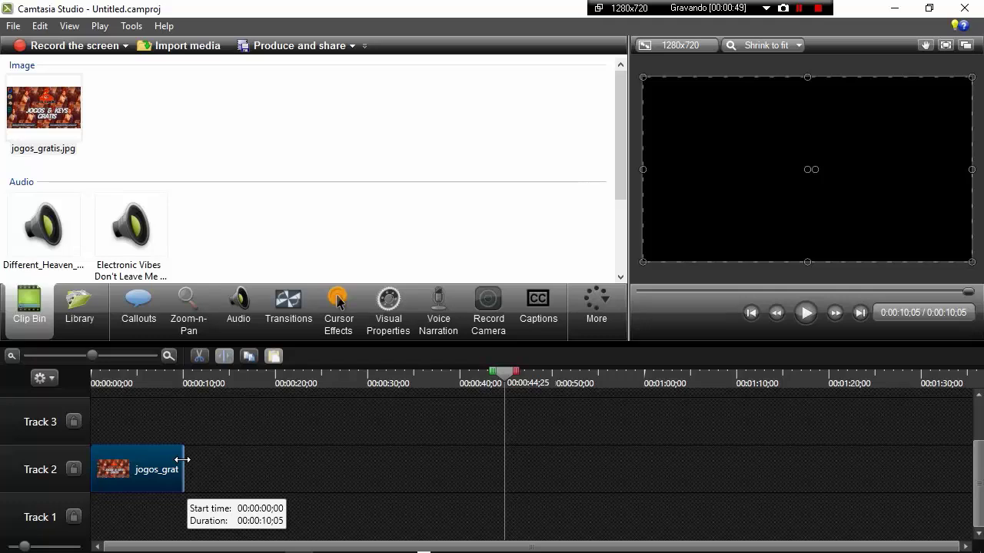
left_click_drag(182, 459, 182, 459)
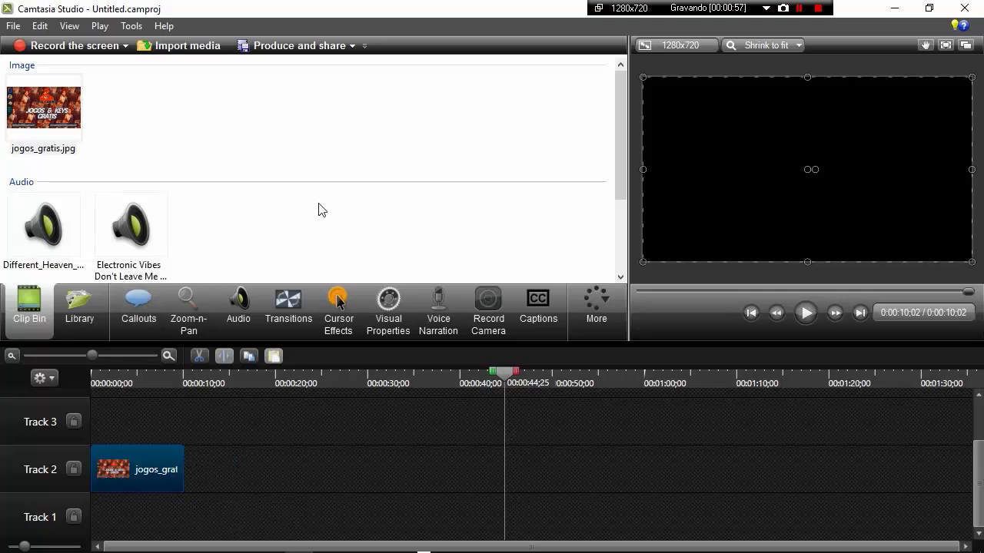
scroll(321, 210, "down", 3)
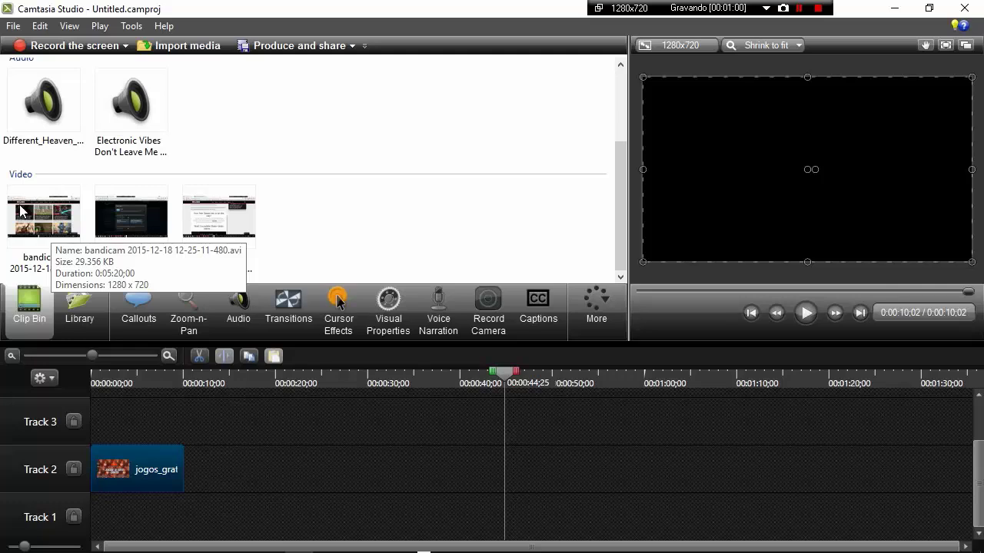
mouse_move(43, 212)
left_mouse_down()
mouse_move(229, 500)
mouse_move(211, 507)
left_mouse_up()
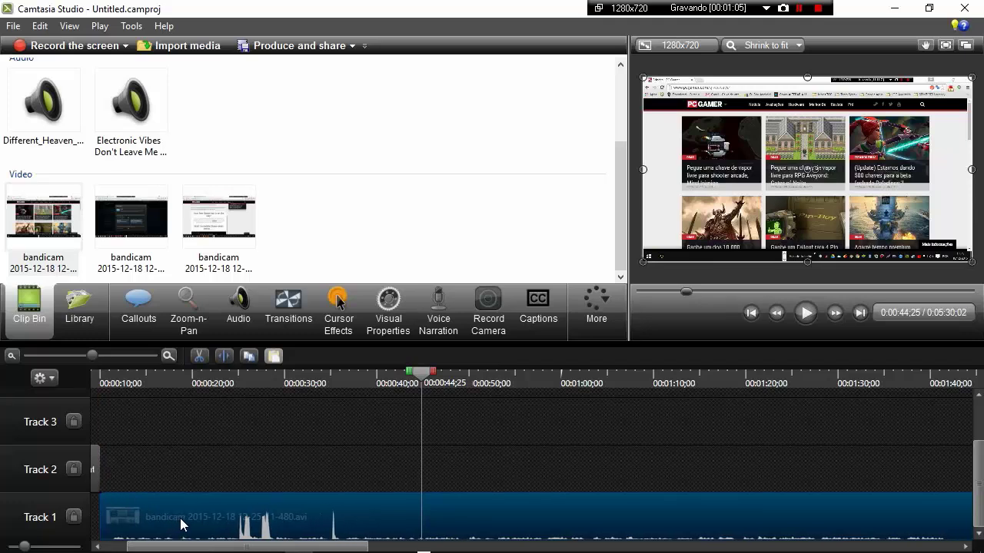
mouse_move(202, 525)
left_mouse_down()
mouse_move(179, 523)
mouse_move(145, 549)
left_mouse_up()
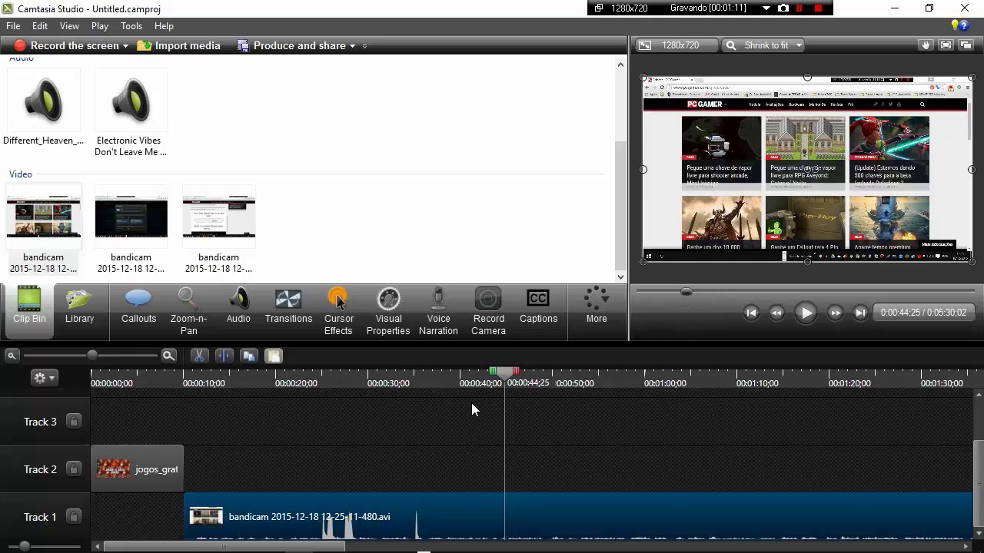
mouse_move(505, 375)
left_mouse_down()
mouse_move(147, 381)
mouse_move(198, 381)
left_mouse_up()
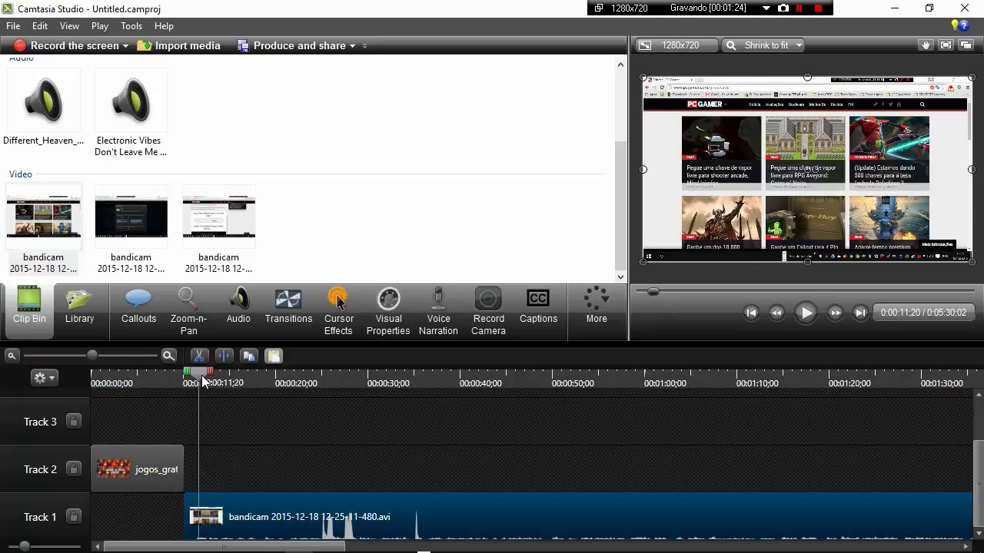
left_click(345, 423)
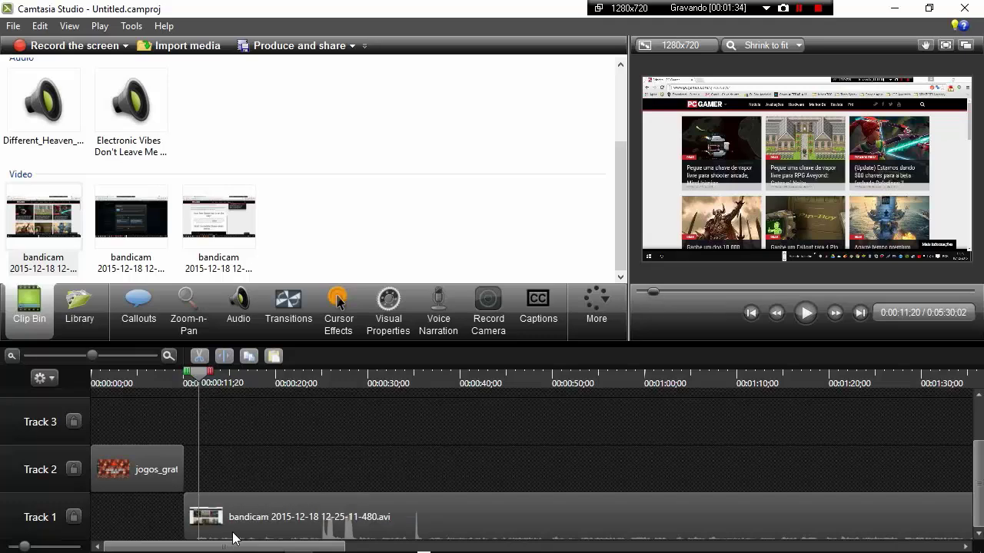
left_click(268, 508)
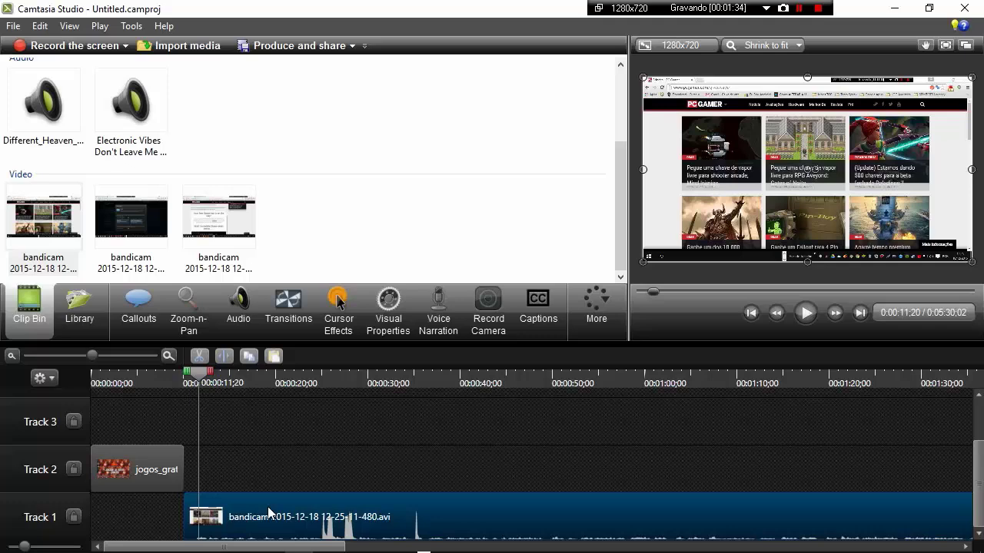
Enable noise removal and volume leveling at Medium volume variation for the recording's audio.
left_click(238, 312)
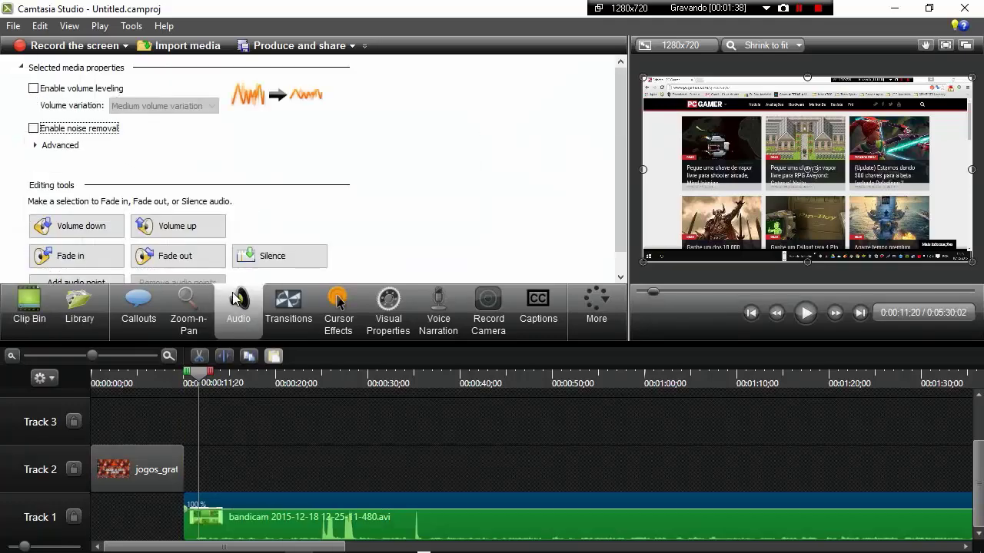
left_click(33, 128)
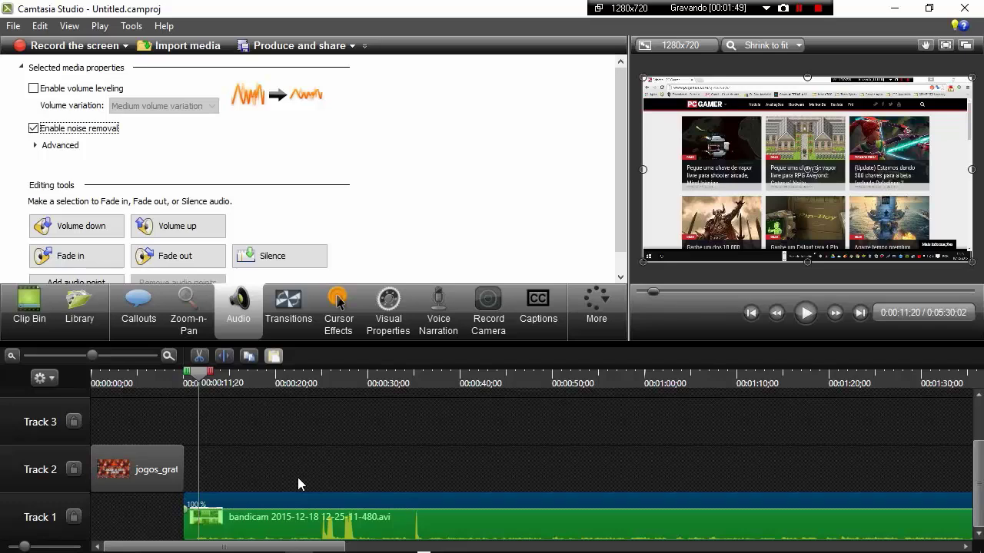
left_click(33, 88)
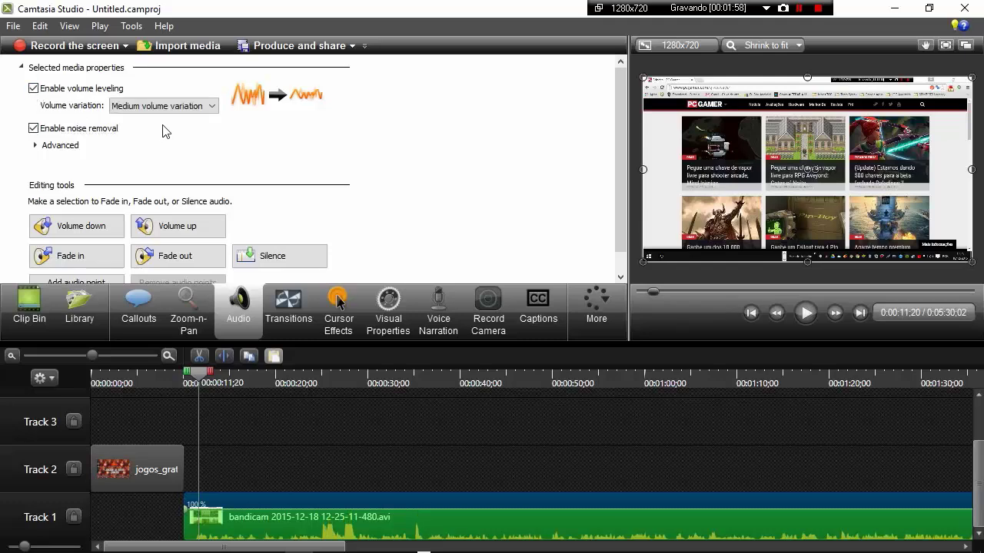
left_click(182, 108)
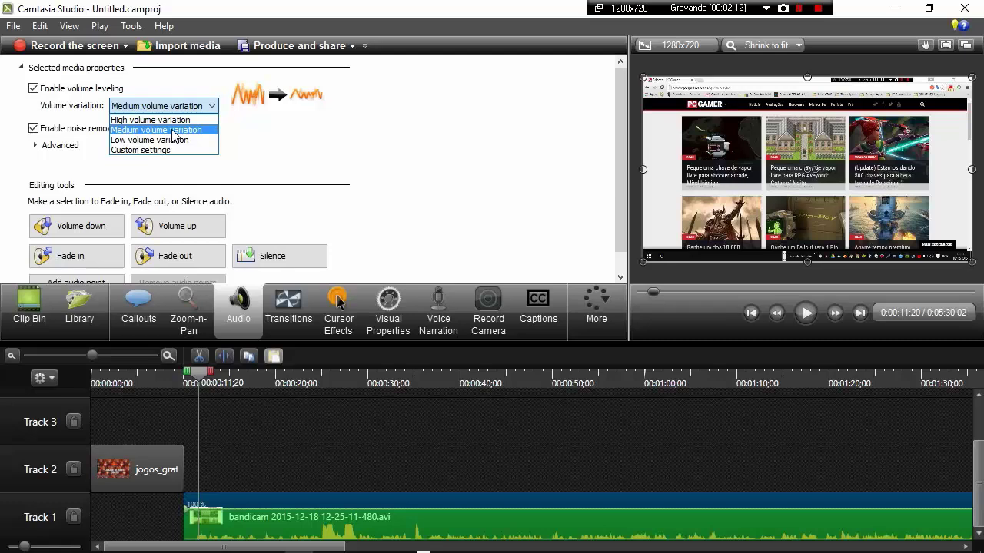
left_click(173, 131)
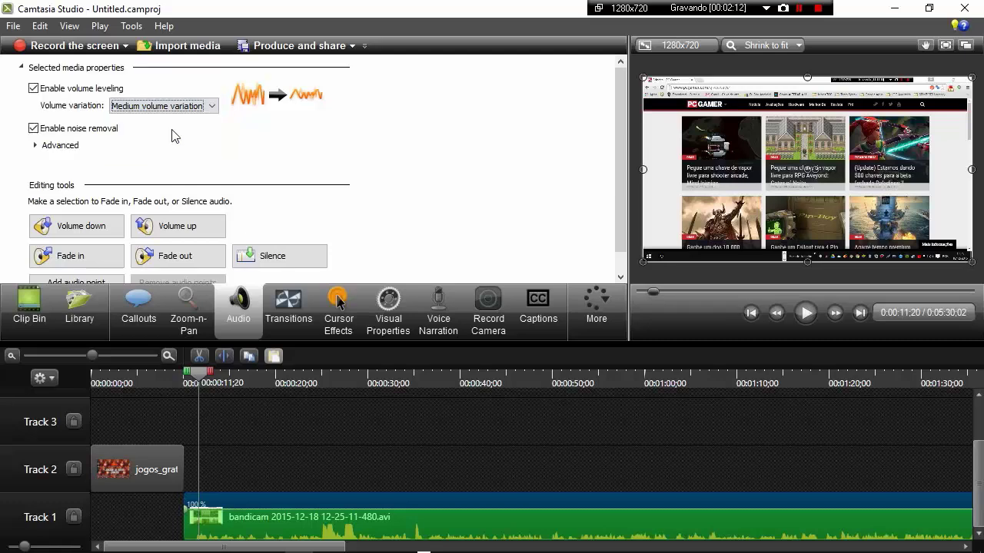
Preview the audio, then change the volume variation to High volume variation.
left_click(807, 312)
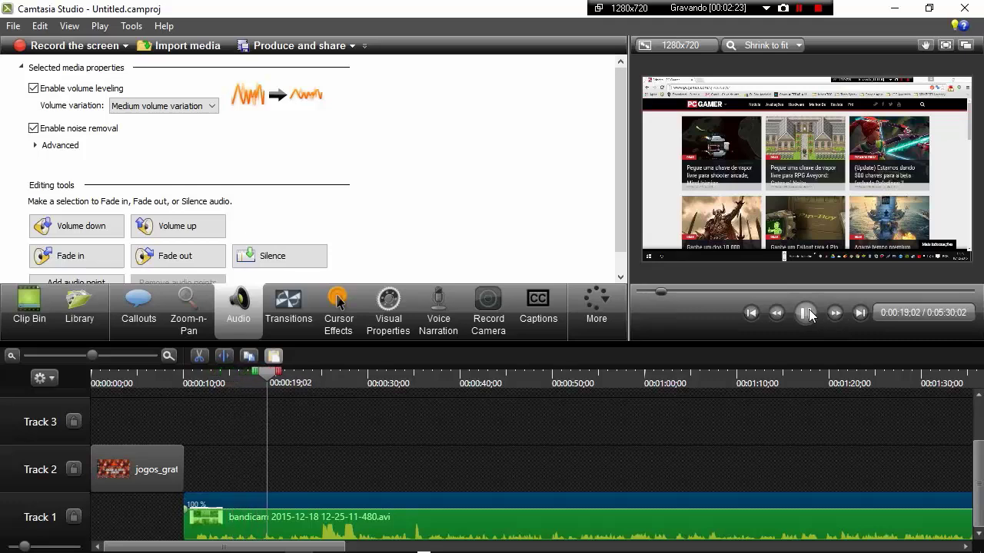
left_click(807, 311)
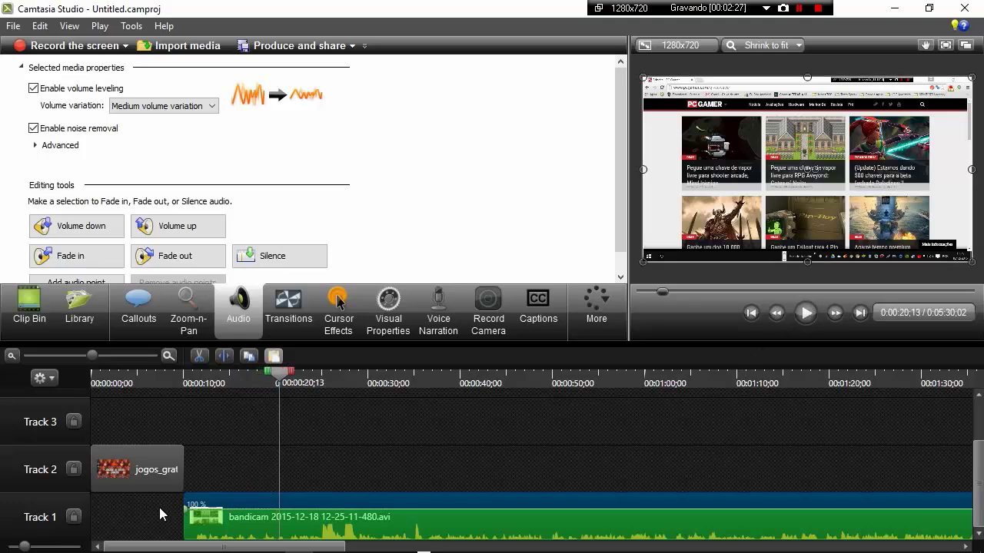
left_click(133, 106)
left_click(135, 121)
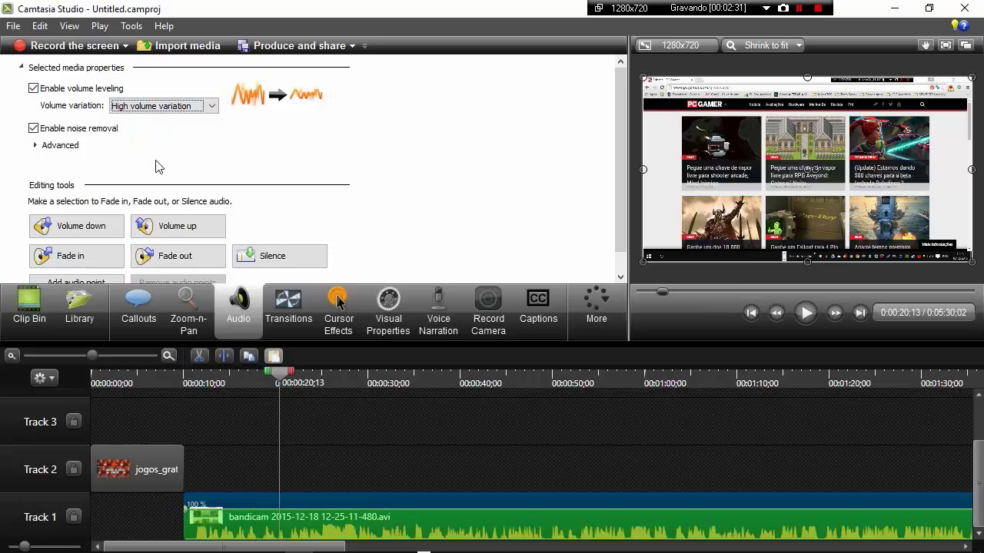
Play back the recording to check the High leveling, pausing at about 0:45.
left_click(806, 314)
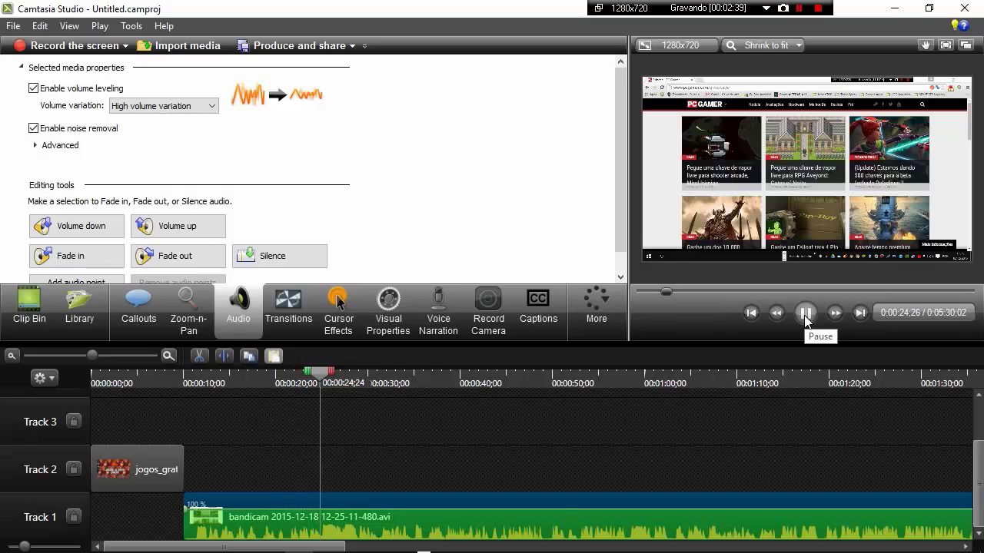
left_click(805, 317)
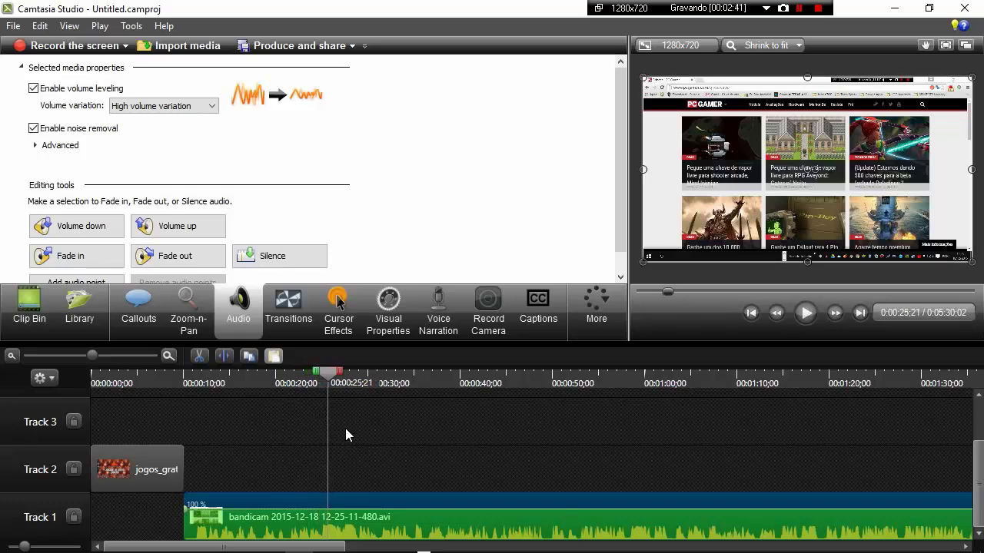
left_click(808, 314)
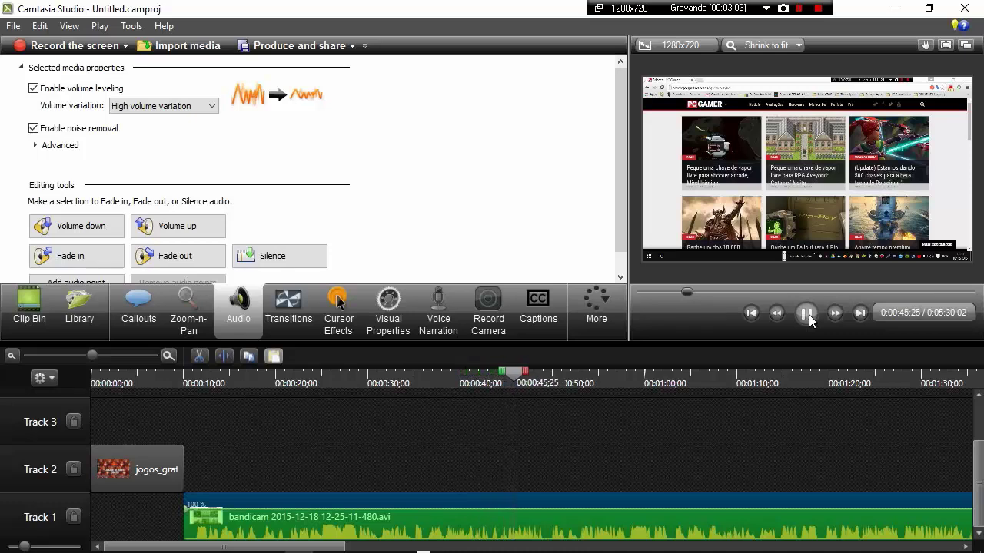
left_click(809, 315)
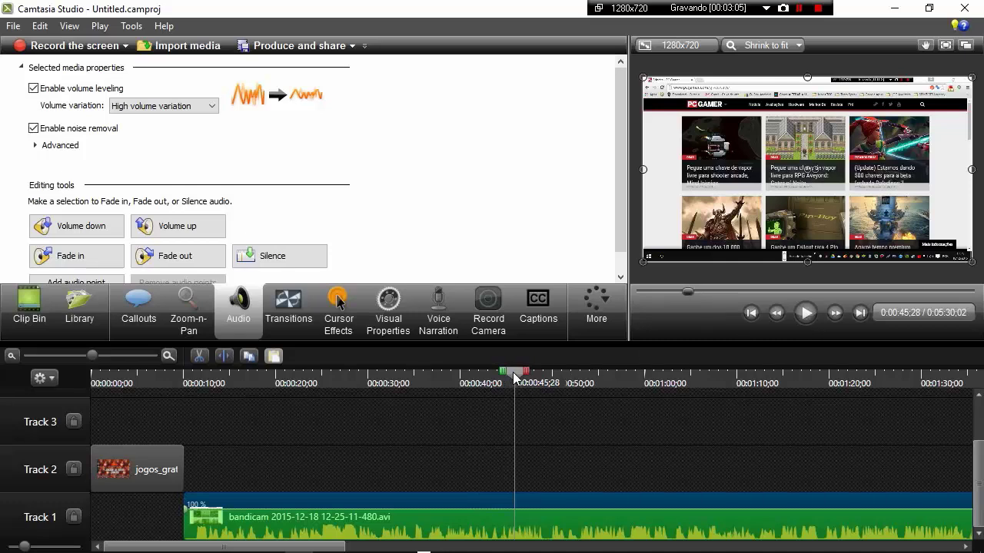
Cut the 0:10–0:45 span of the recording, reducing the project from 5:30;02 to 4:54;29.
left_click_drag(513, 376, 508, 377)
left_click_drag(508, 377, 506, 373)
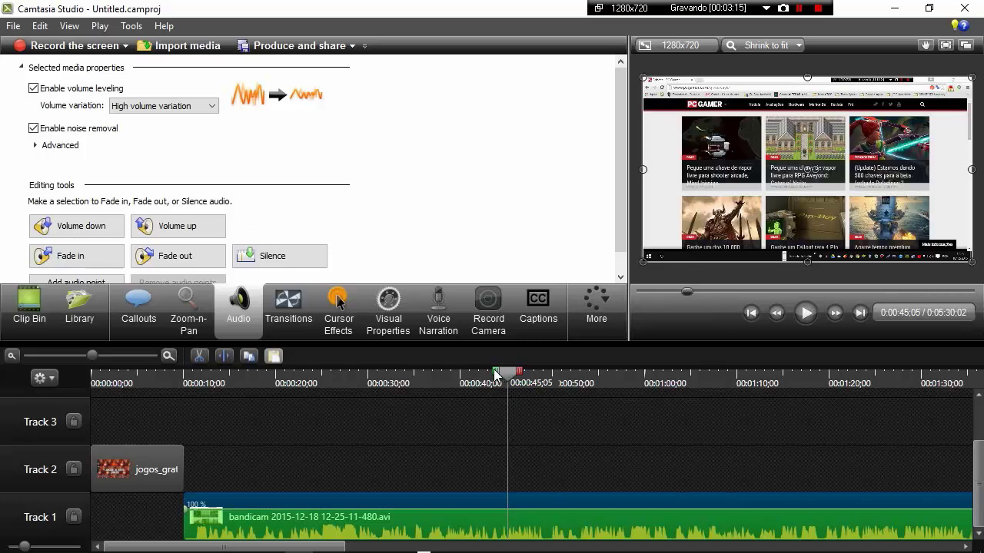
left_click_drag(496, 374, 173, 385)
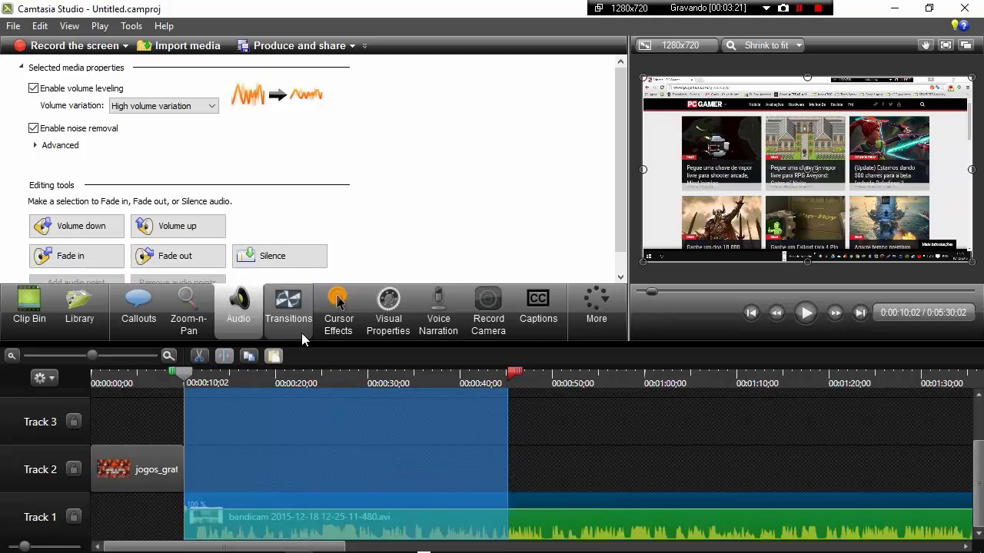
left_click(201, 358)
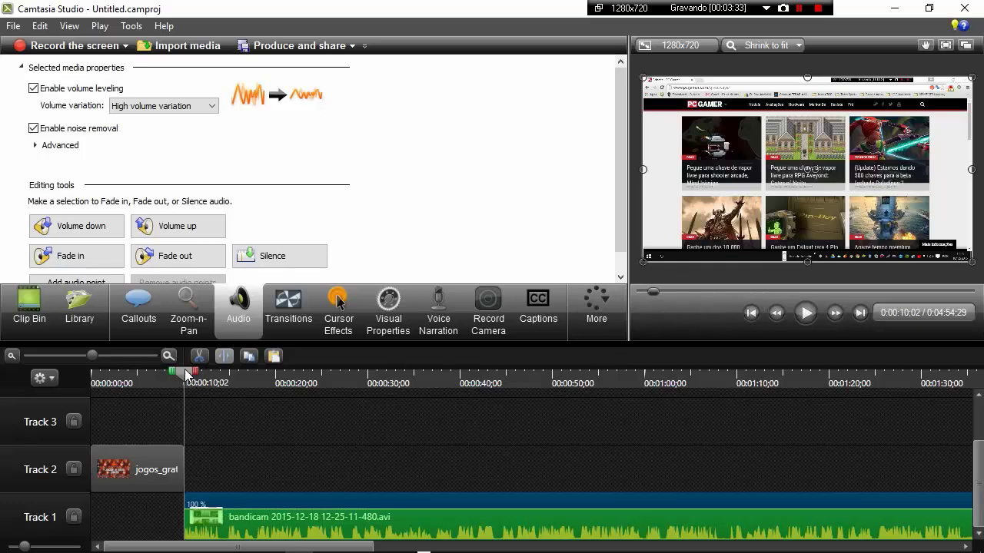
left_click_drag(184, 370, 136, 375)
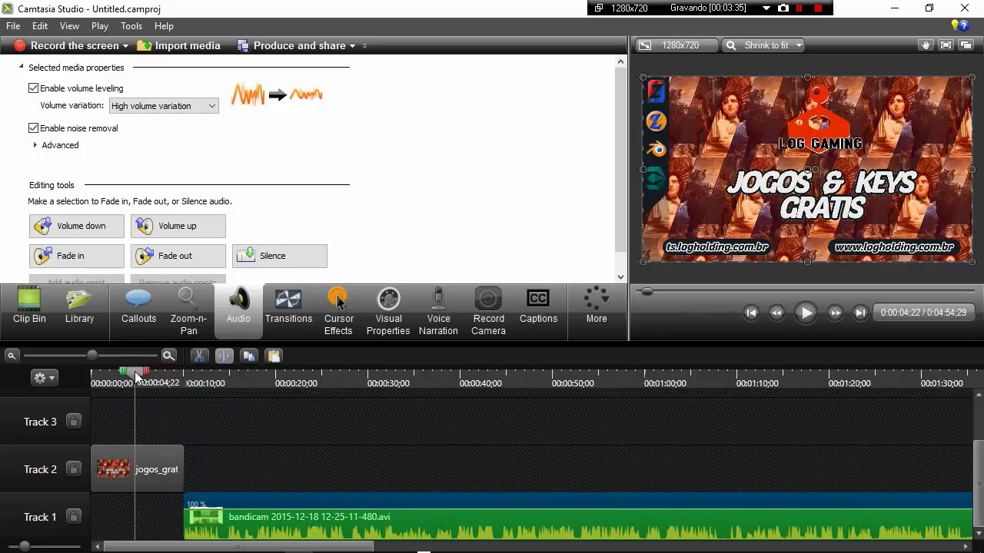
Slide the bandicam recording left to start at 0:07;15, overlapping the intro image.
left_click(806, 312)
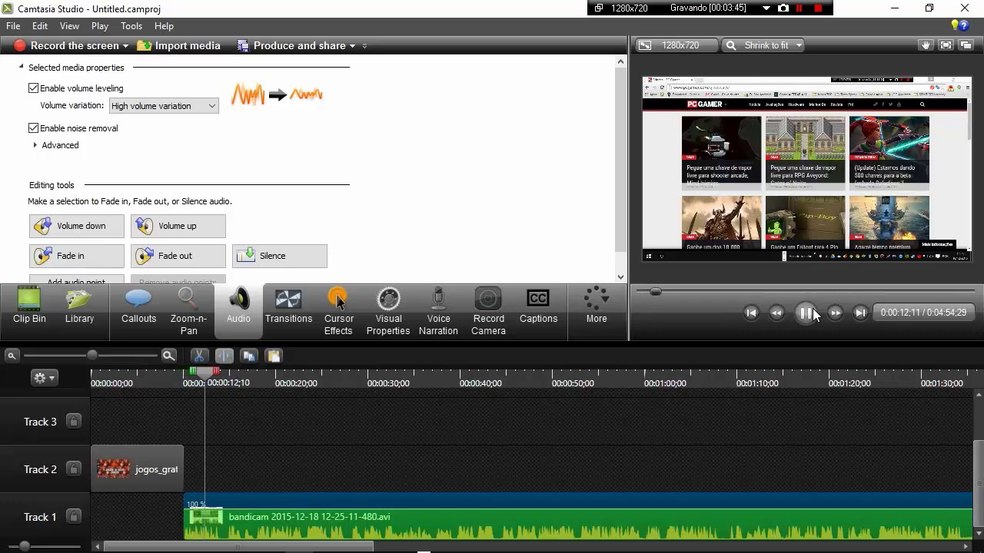
left_click(812, 312)
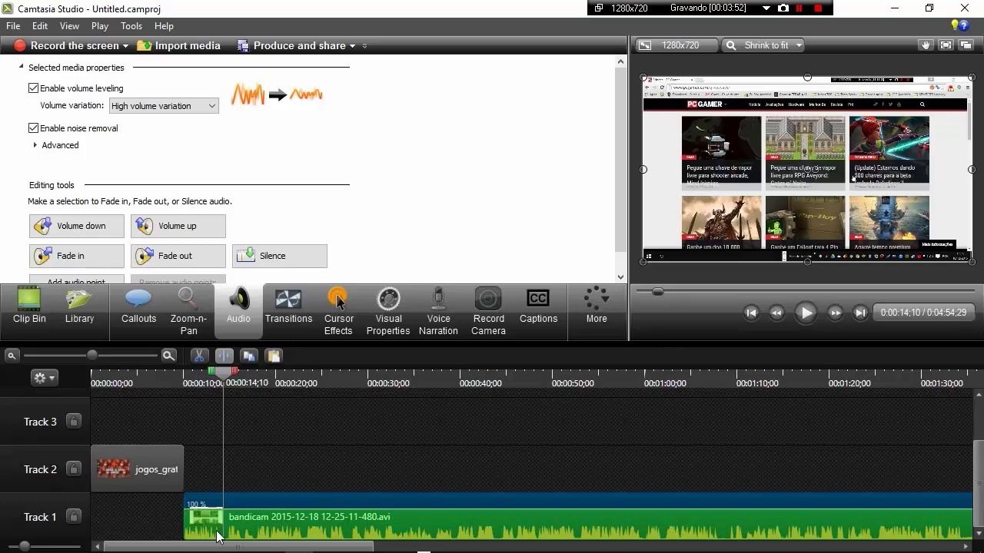
mouse_move(213, 532)
left_click_drag(207, 525, 187, 525)
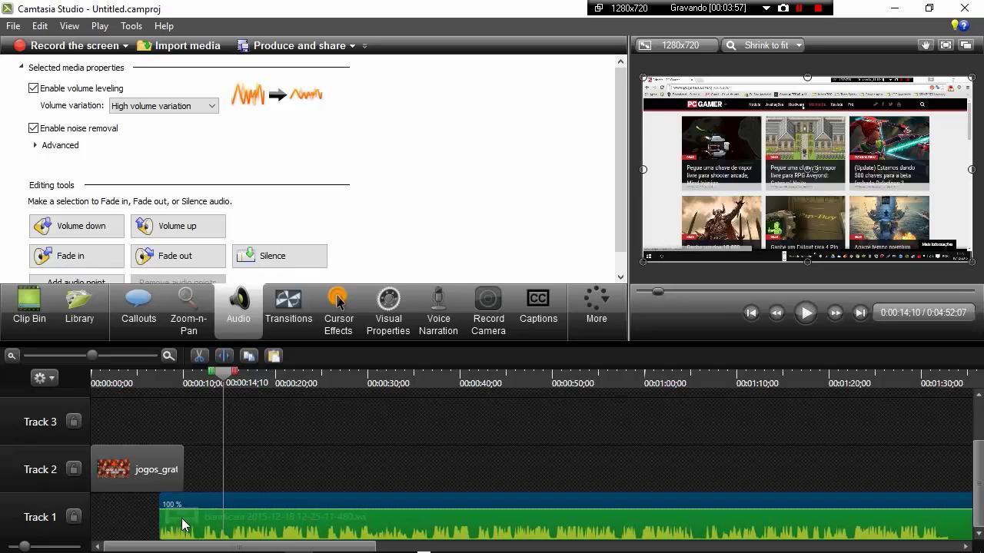
left_click_drag(187, 518, 183, 518)
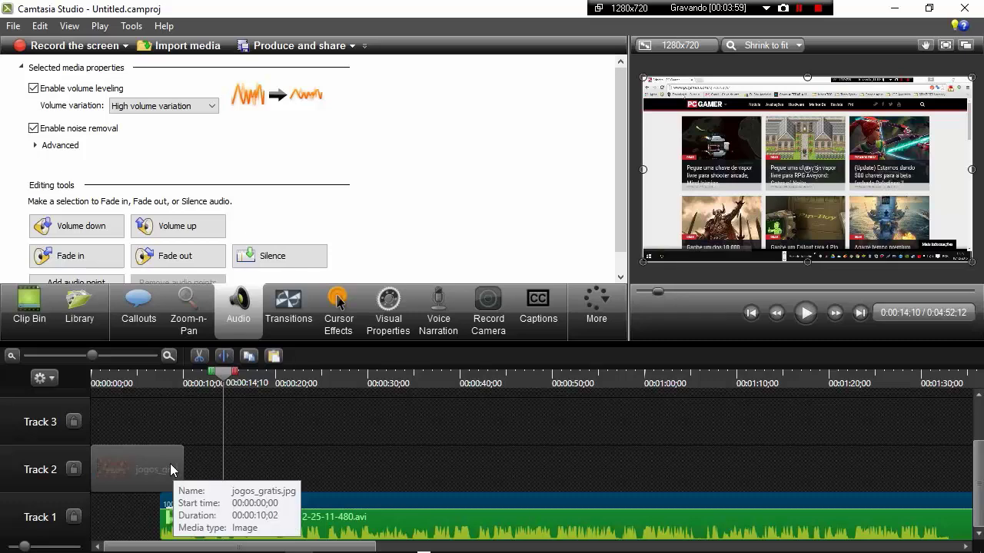
left_click(126, 467)
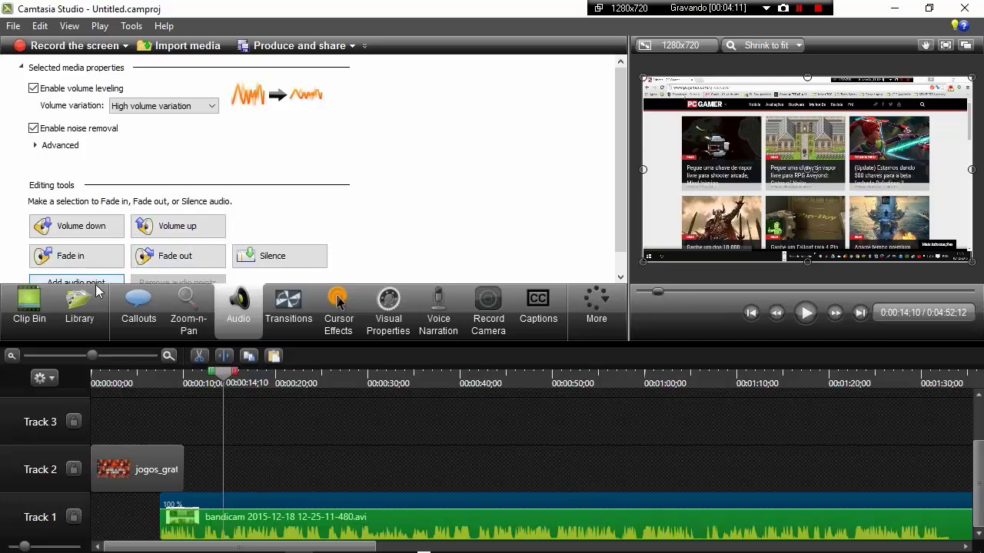
Add a Fade through black transition to the intro clip's end, lengthened to 00:00:02;17.
left_click(295, 315)
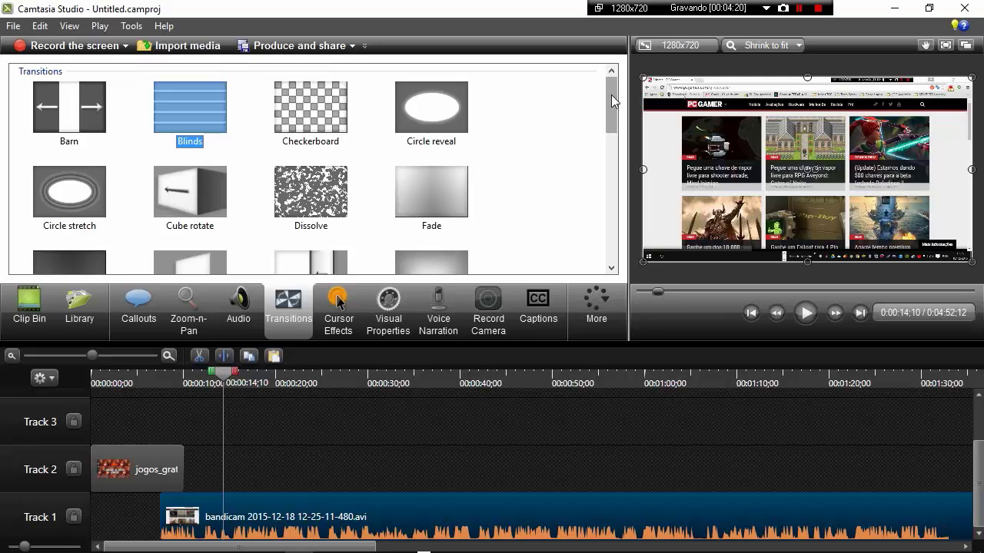
mouse_move(611, 95)
left_mouse_down()
mouse_move(606, 147)
mouse_move(612, 117)
left_mouse_up()
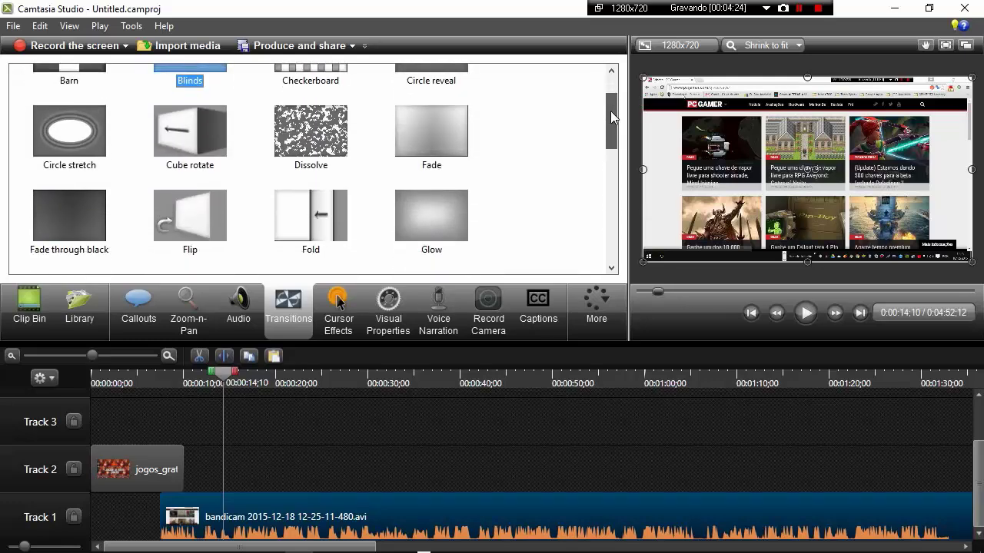
left_click_drag(65, 204, 180, 471)
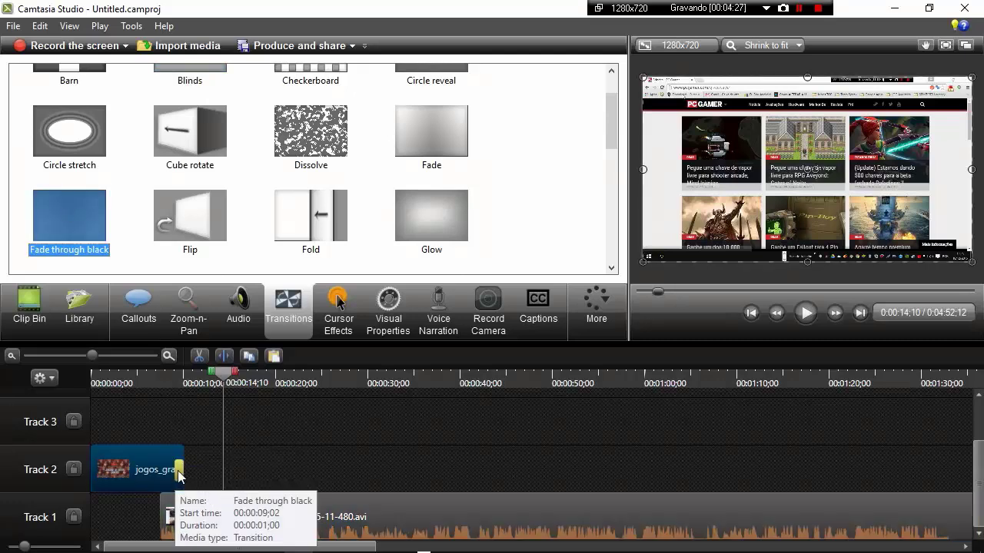
left_click_drag(176, 468, 161, 470)
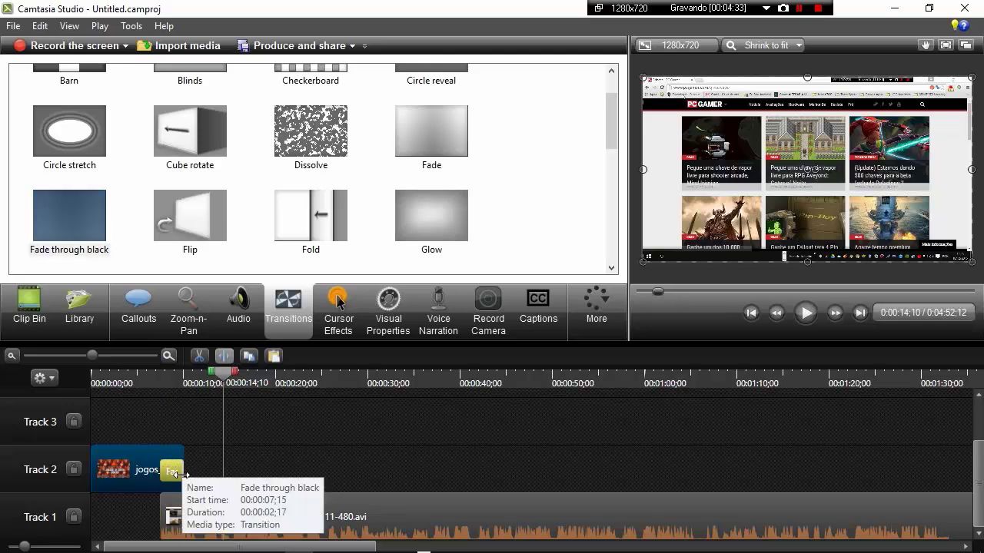
Preview the intro fade from the very start of the project.
left_click(751, 312)
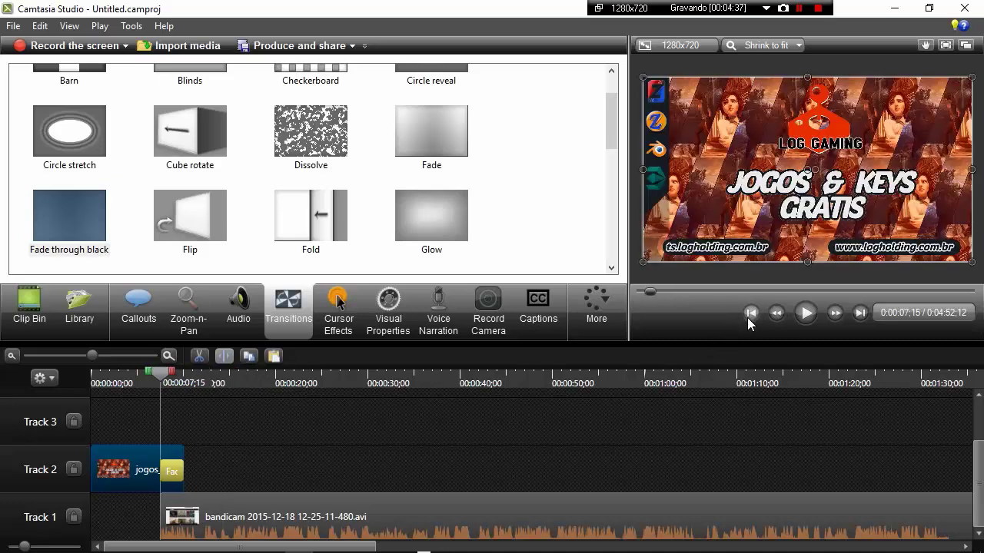
left_click(753, 314)
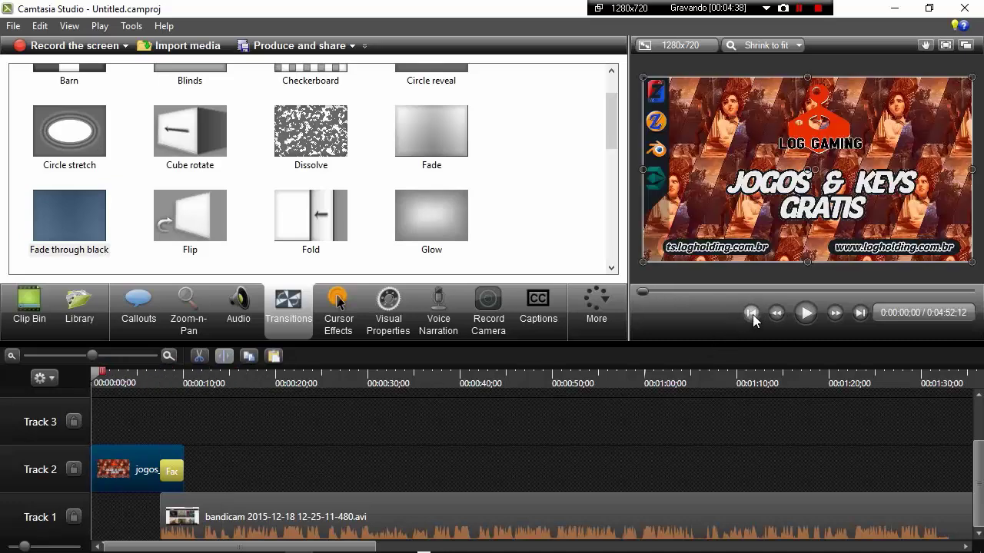
left_click(805, 315)
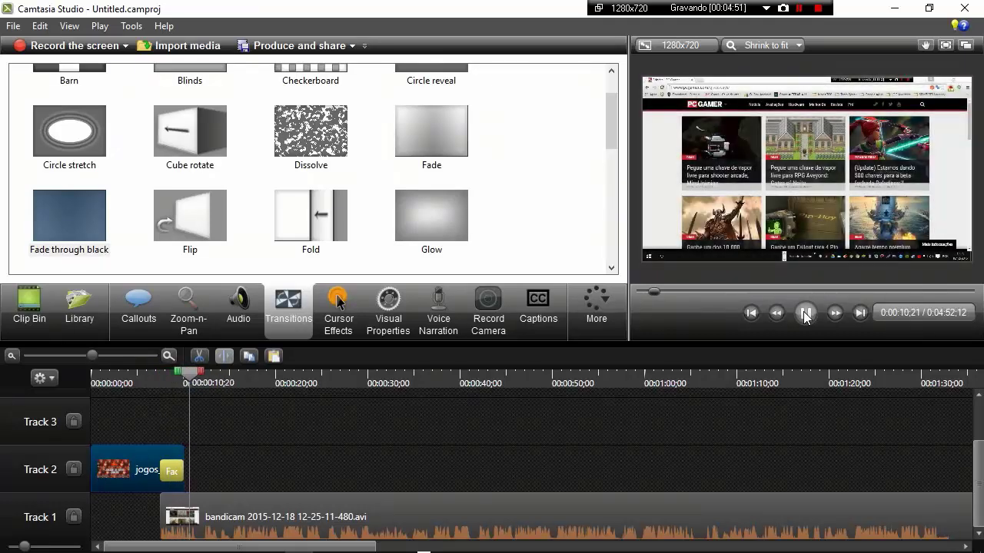
left_click(805, 314)
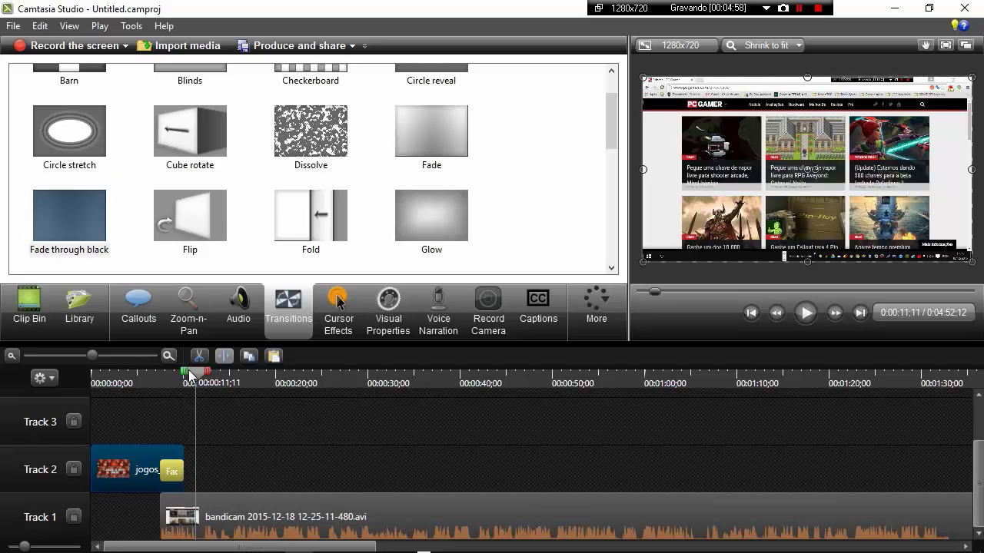
left_click(110, 464)
Add a Flip transition at the intro's start, preview both transitions, and bring back the Clip Bin.
left_click_drag(174, 216, 100, 469)
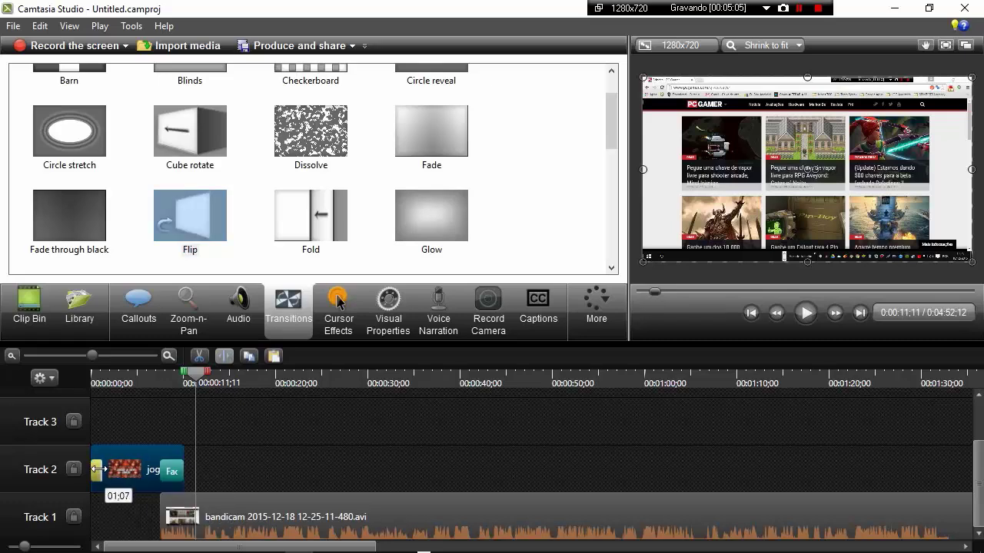
key("ctrl+Home")
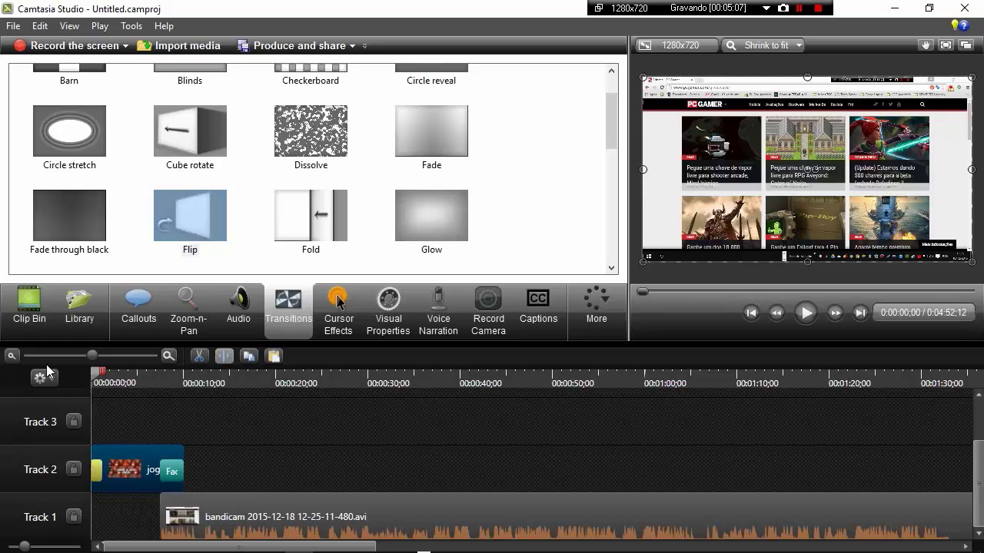
left_click(752, 313)
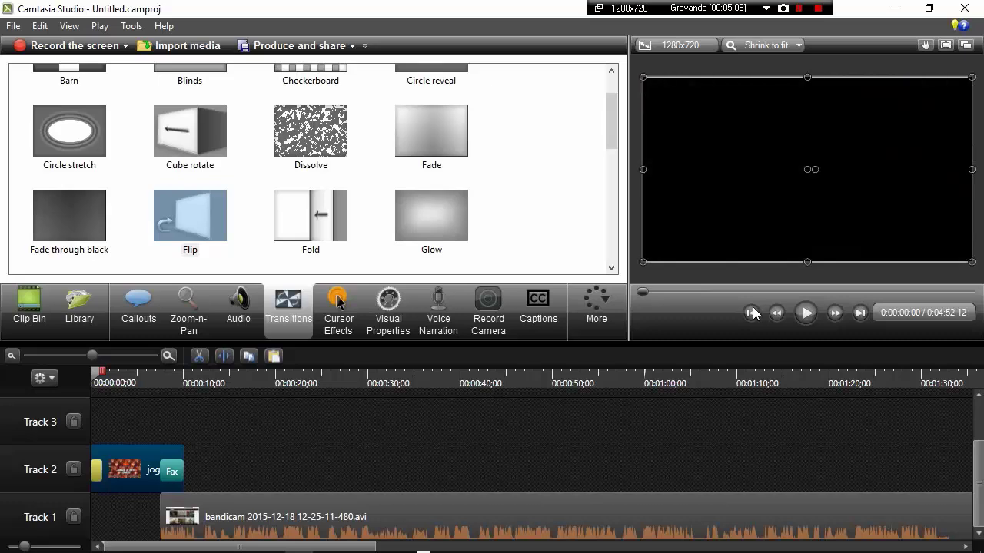
left_click(804, 312)
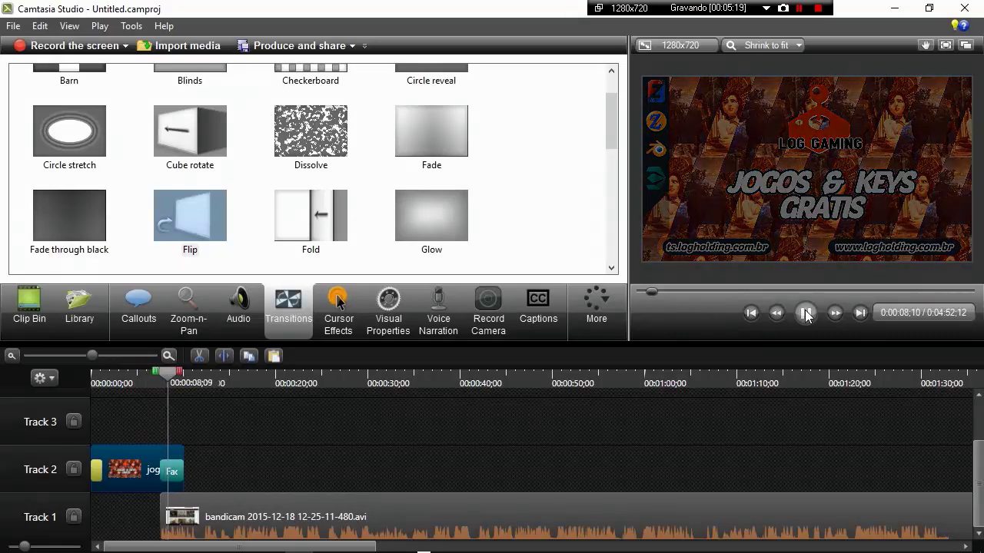
left_click(805, 313)
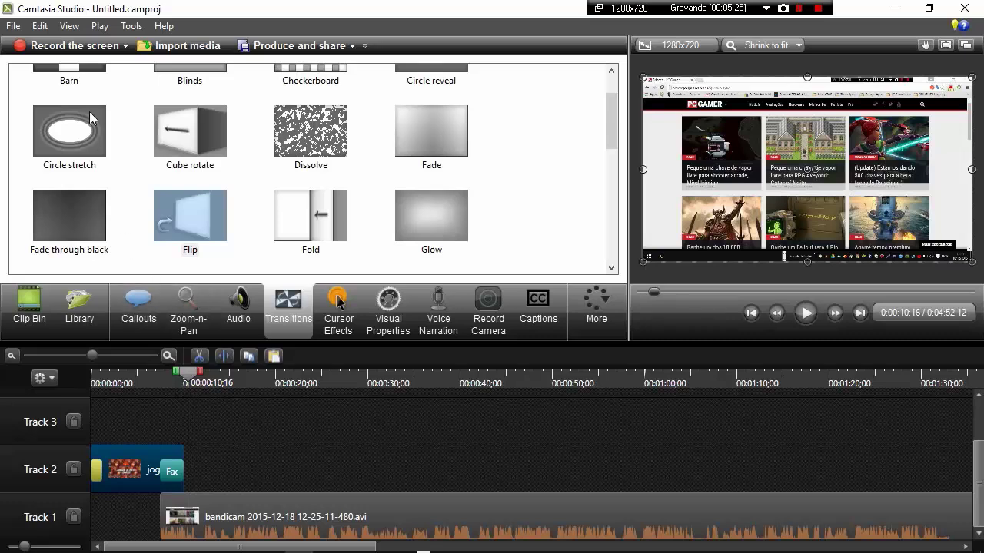
left_click(29, 309)
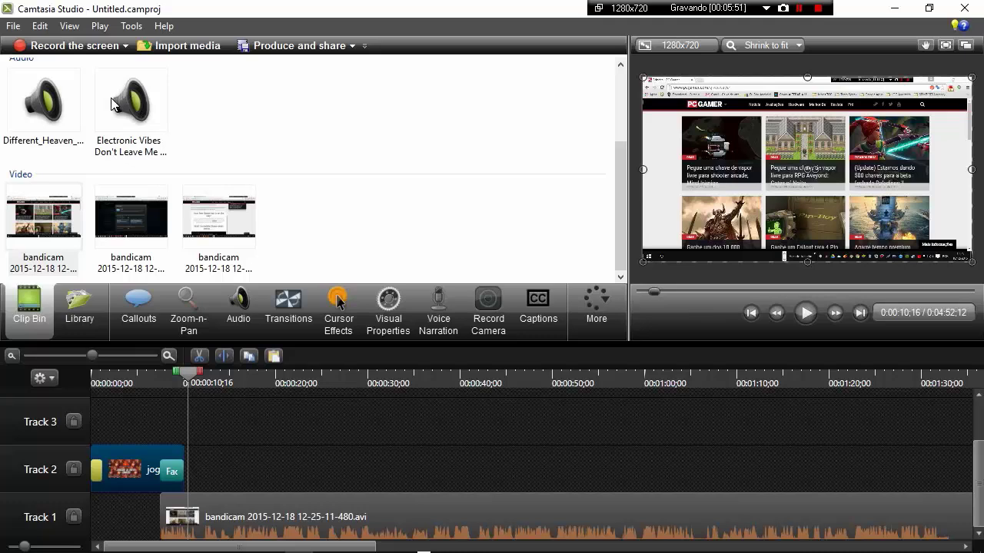
Drop the Electronic Vibes music onto Track 3 at 0:00 and return the playhead to the start.
mouse_move(127, 103)
left_mouse_down()
mouse_move(131, 431)
mouse_move(118, 422)
mouse_move(118, 445)
left_mouse_up()
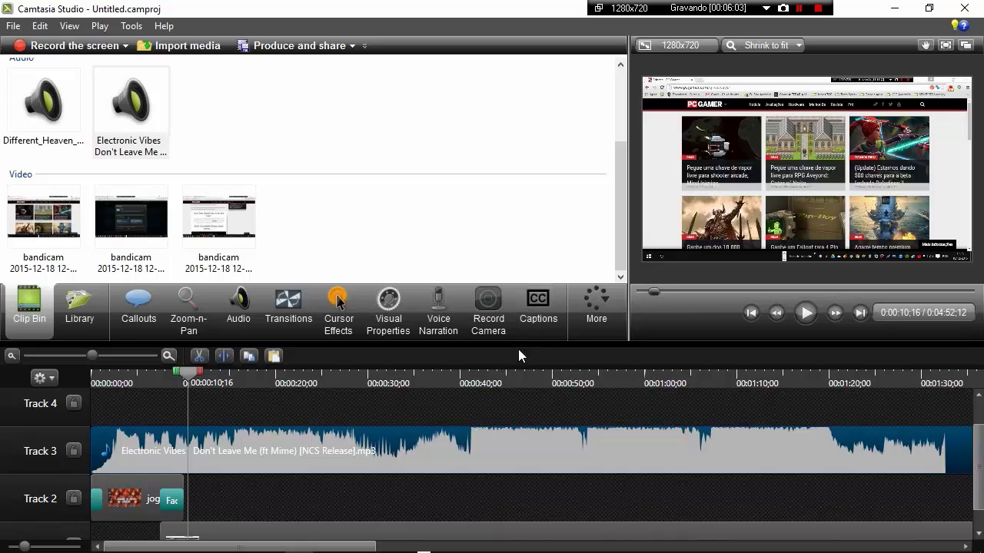
left_click_drag(522, 344, 526, 312)
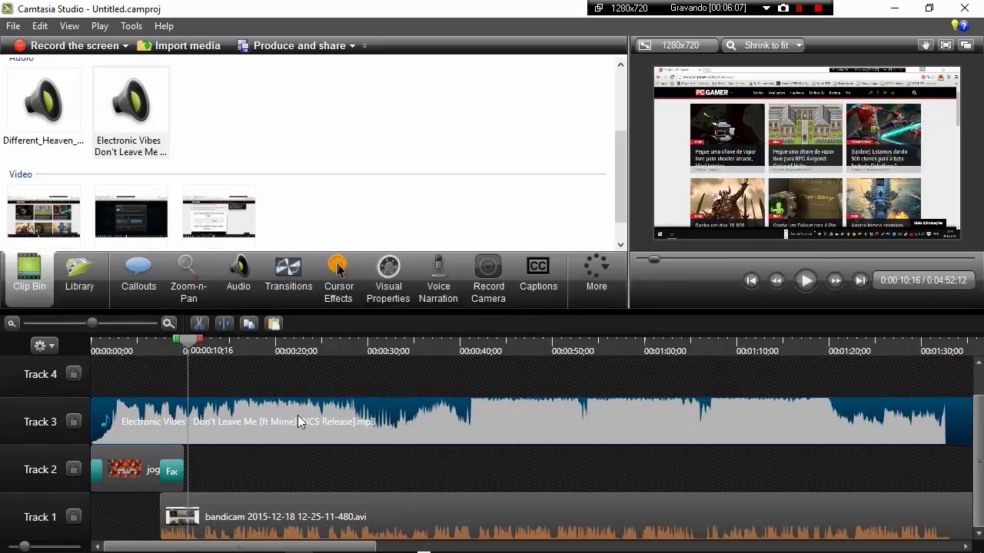
left_click(223, 472)
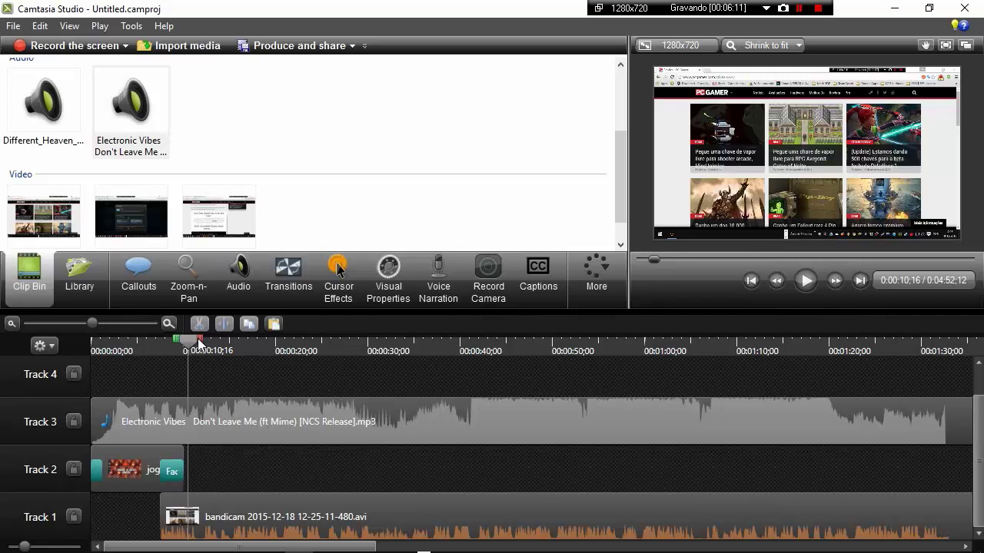
left_click_drag(181, 341, 82, 339)
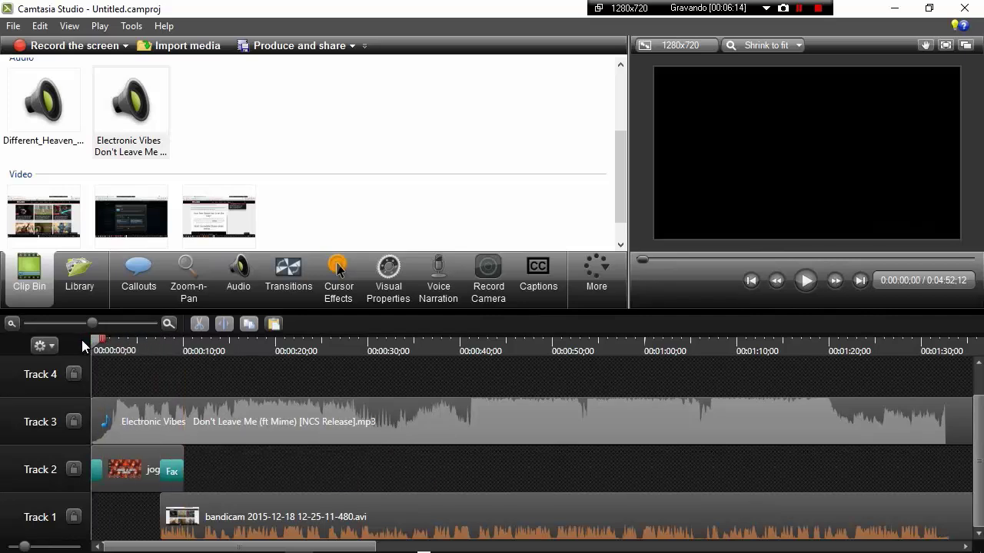
left_click(805, 282)
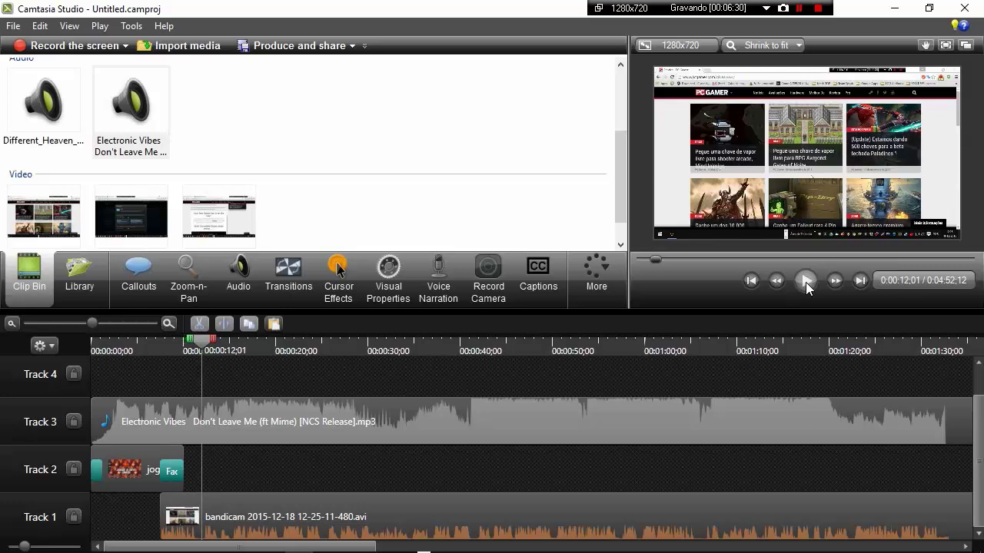
left_click(806, 281)
Show the audio tools for the Electronic Vibes clip on Track 3, with the playhead at 0:00:07;15.
left_click(229, 272)
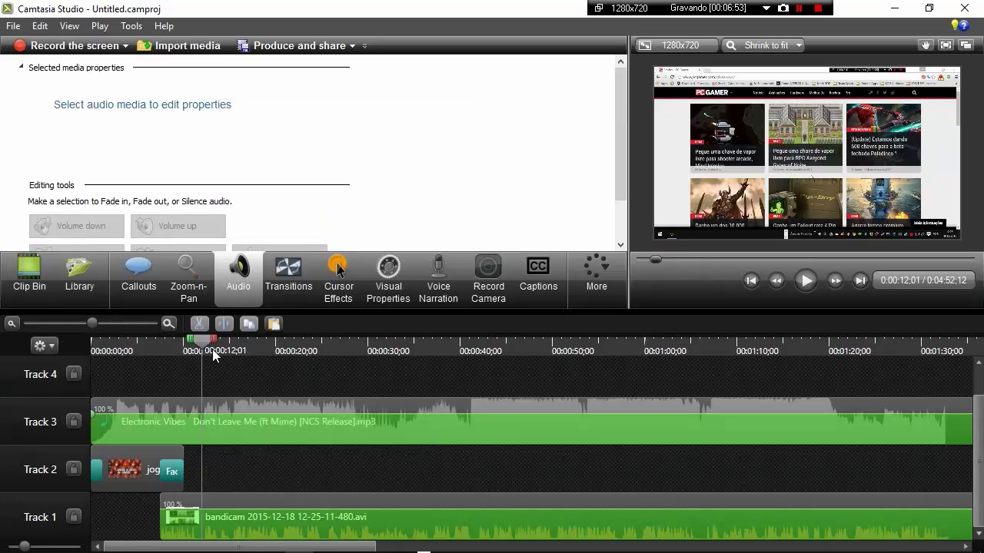
left_click_drag(206, 340, 189, 342)
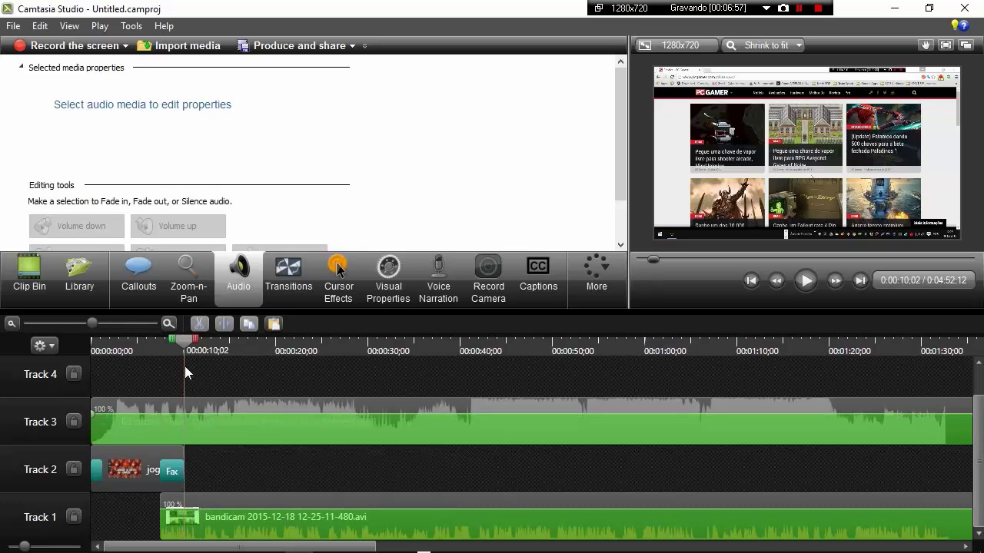
mouse_move(185, 419)
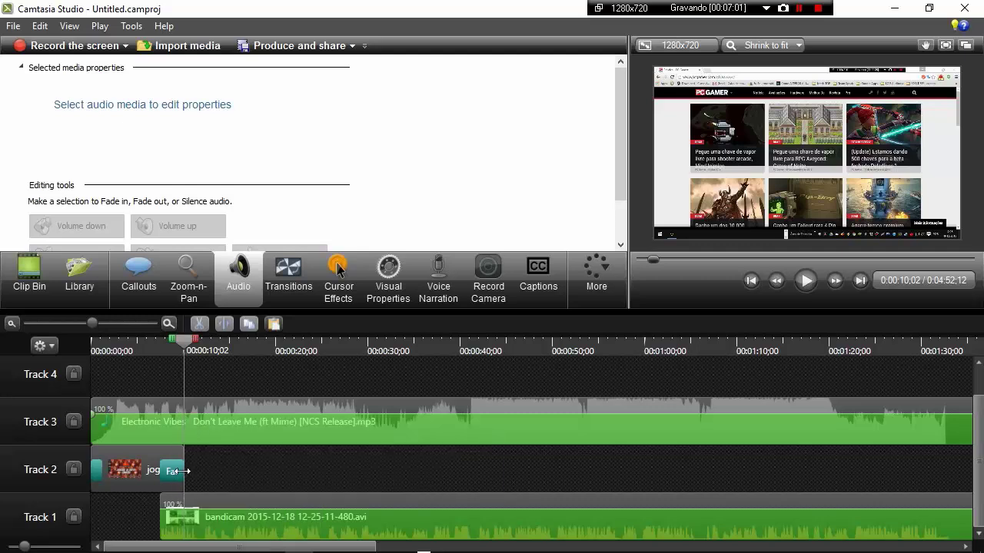
mouse_move(170, 513)
scroll(394, 99, "down", 1)
scroll(394, 98, "down", 1)
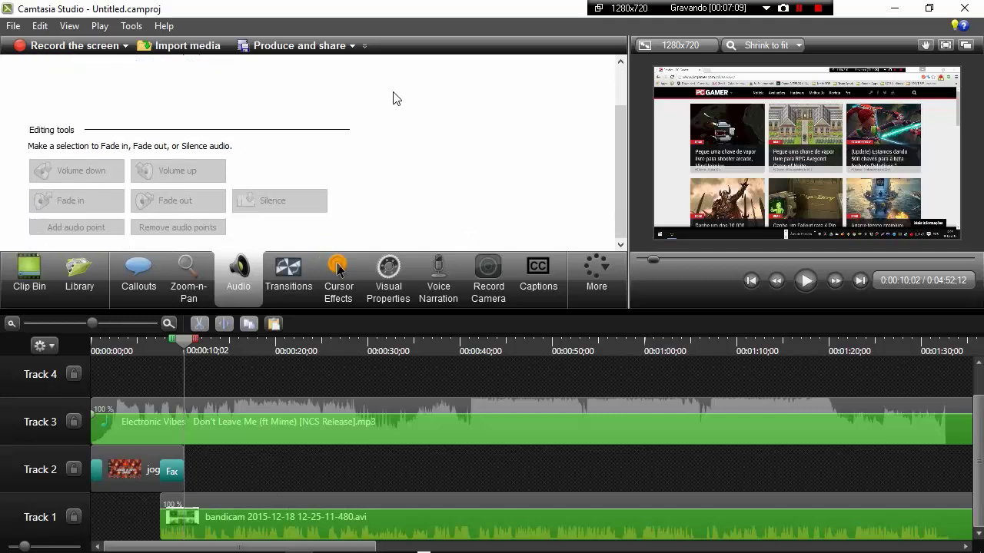
left_click(178, 418)
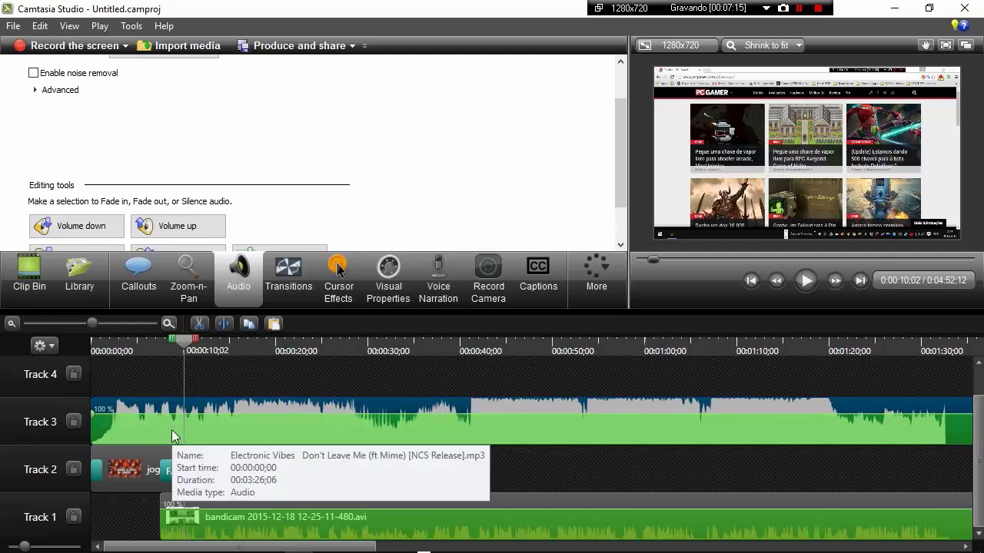
scroll(380, 132, "down", 2)
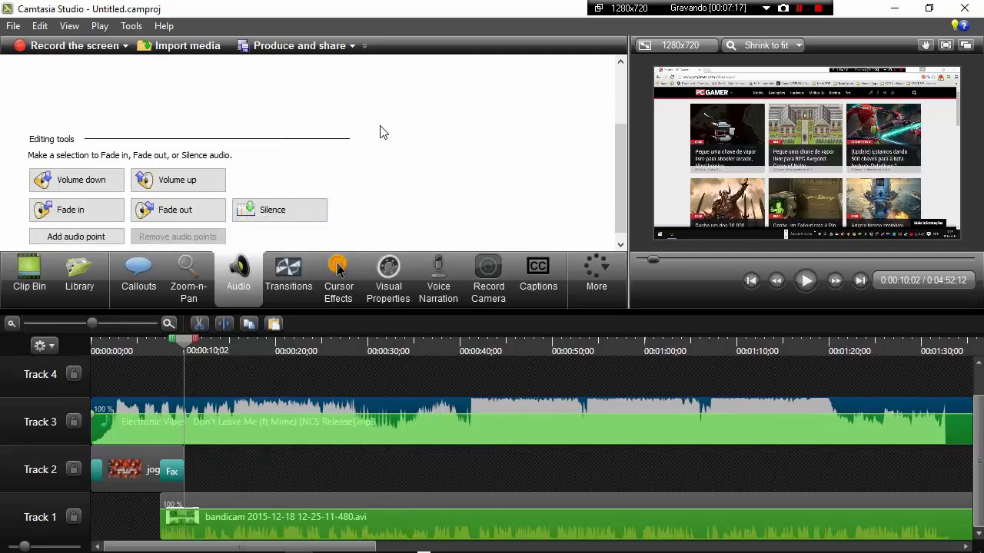
scroll(380, 131, "down", 1)
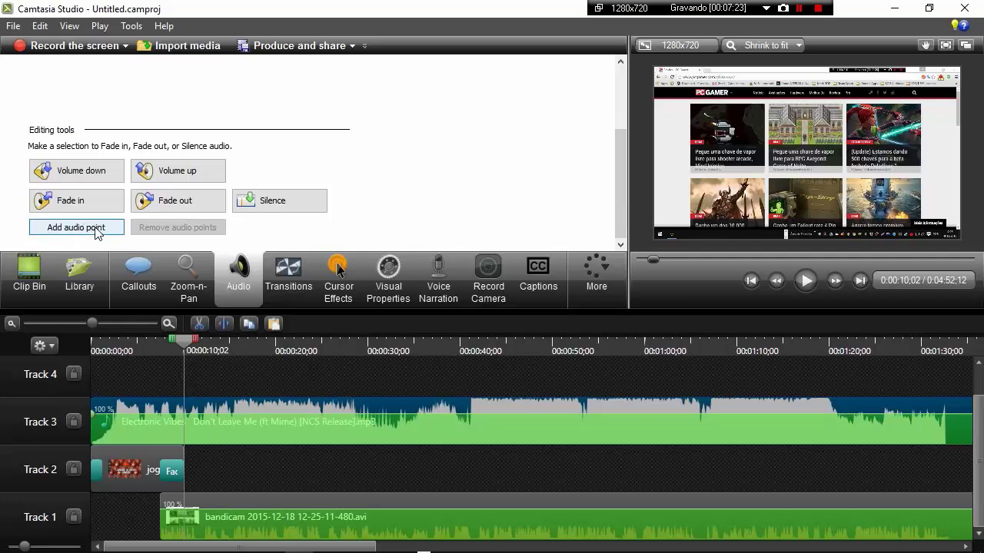
scroll(92, 231, "up", 3)
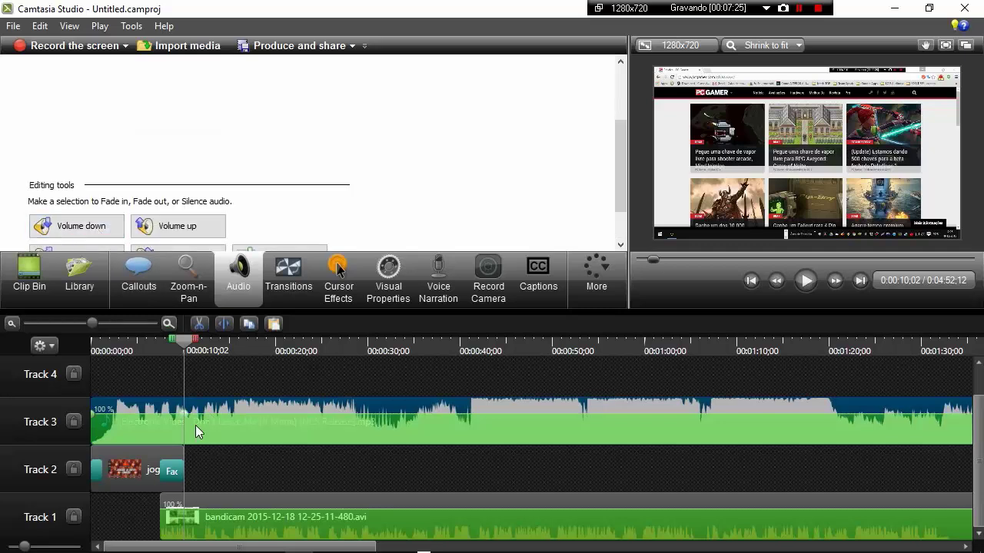
left_click_drag(184, 346, 163, 346)
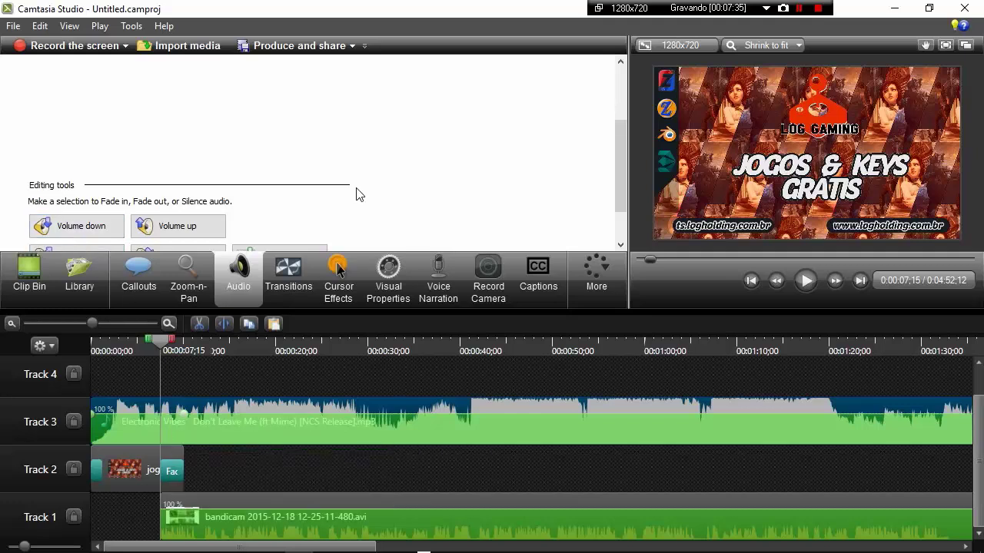
Lower the Track 3 Electronic Vibes volume line after the intro keyframe to about 11%.
scroll(358, 193, "down", 3)
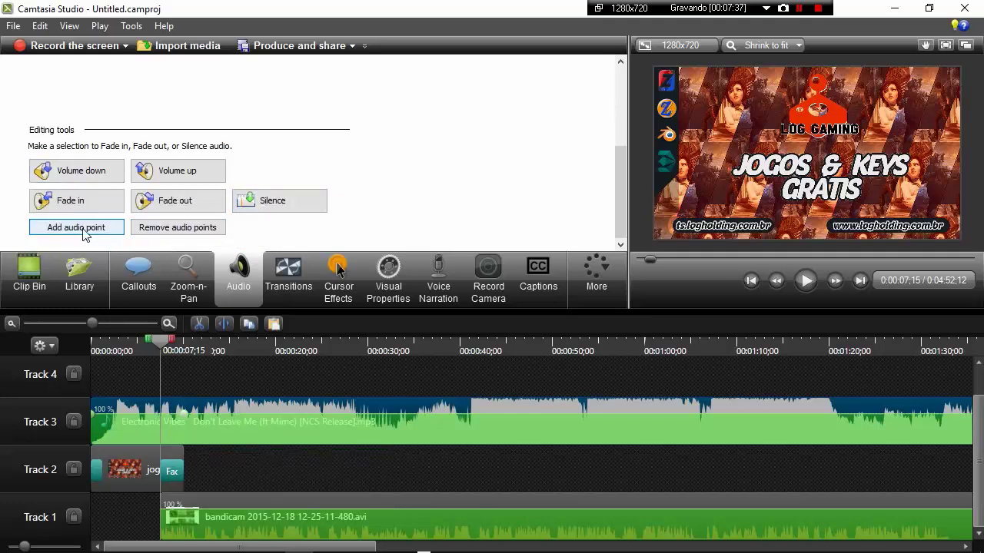
scroll(85, 225, "up", 3)
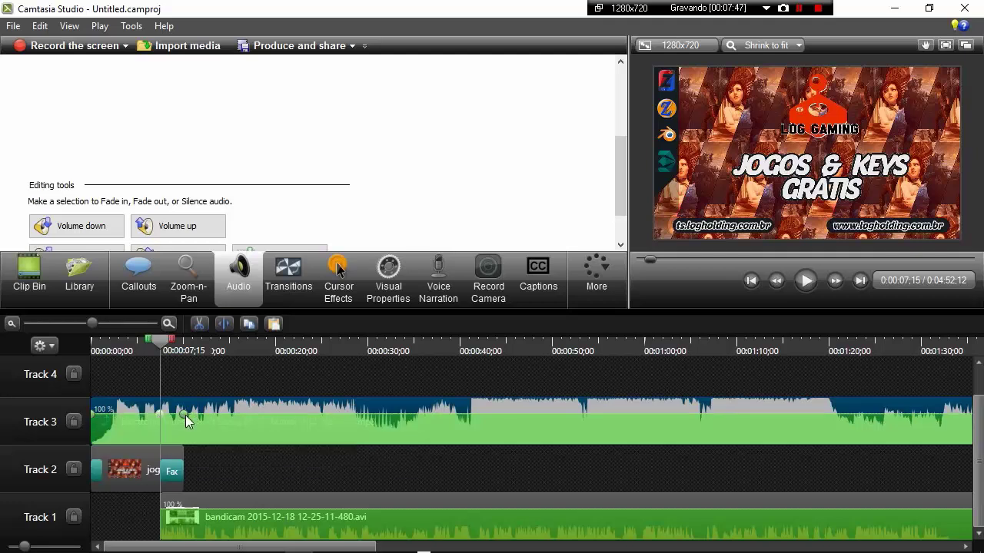
mouse_move(184, 419)
left_click_drag(182, 415, 184, 446)
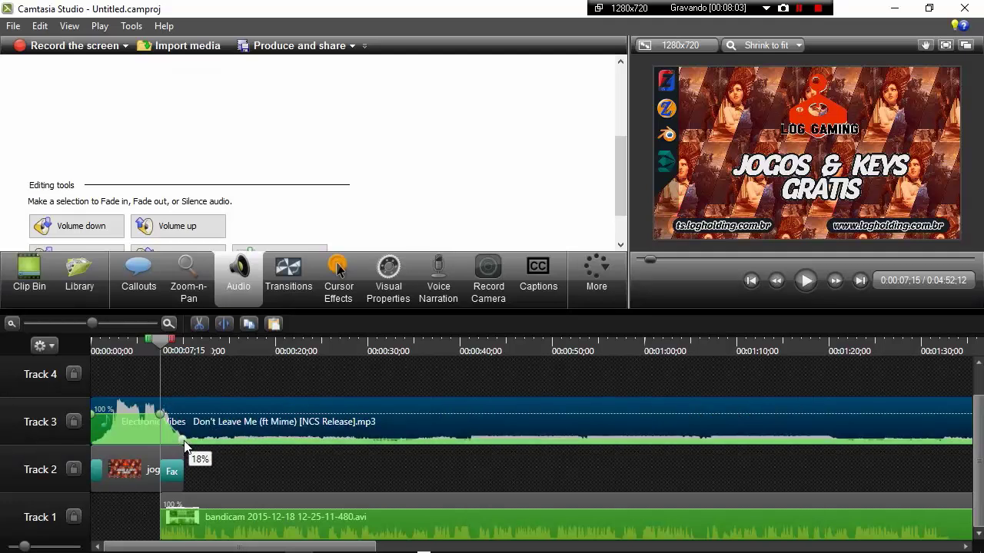
left_click_drag(184, 446, 183, 445)
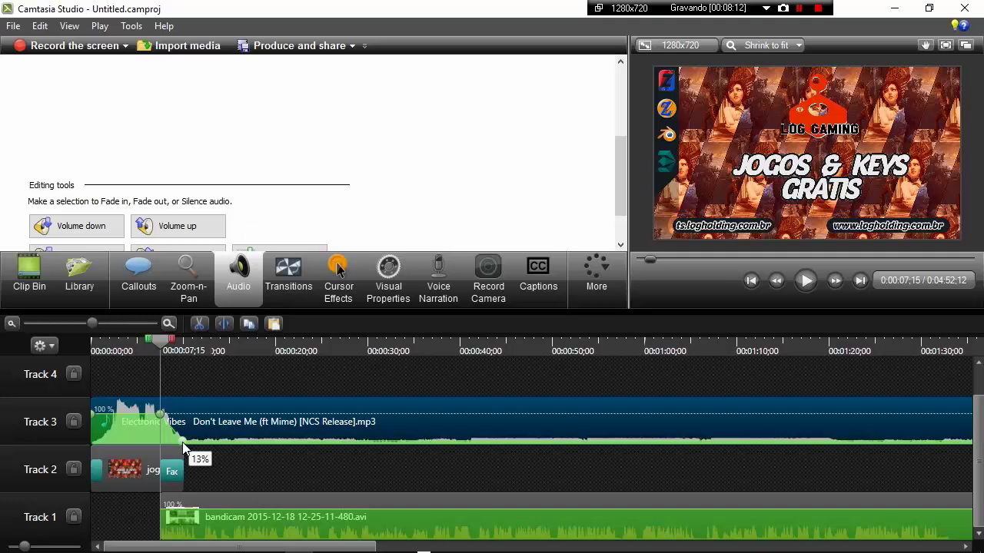
left_click_drag(182, 442, 182, 443)
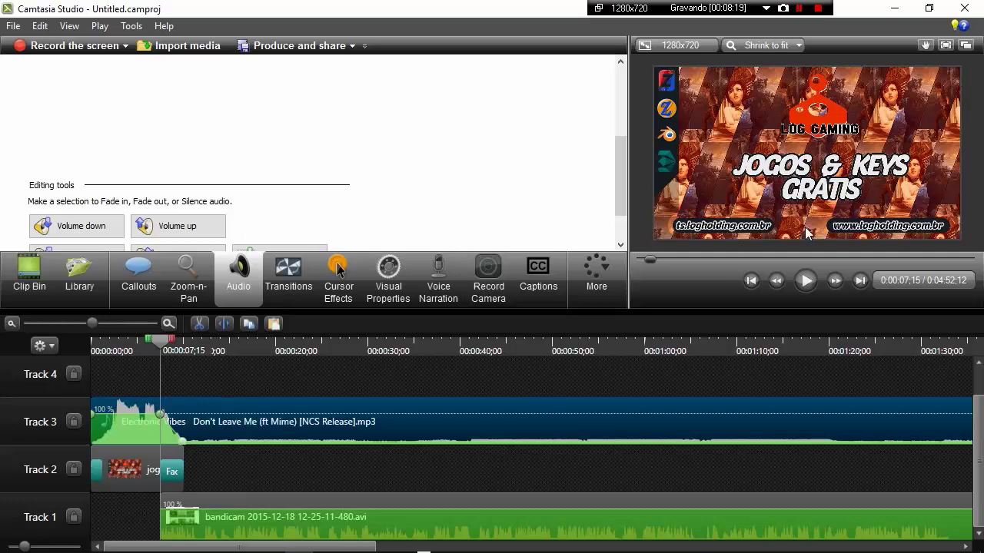
left_click(753, 280)
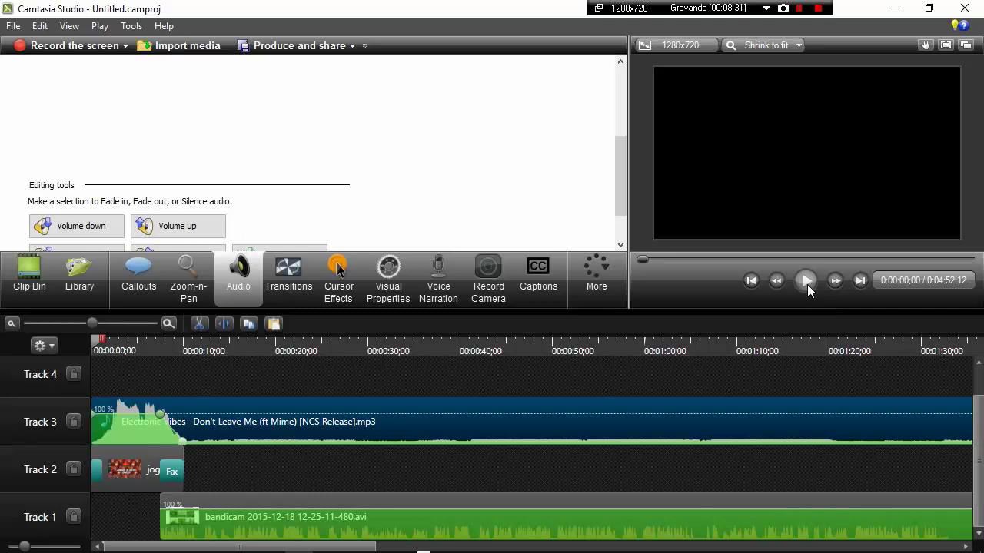
Move the Track 3 fade-end point left so the music drops as the recording starts at 0:07;15.
left_click(805, 281)
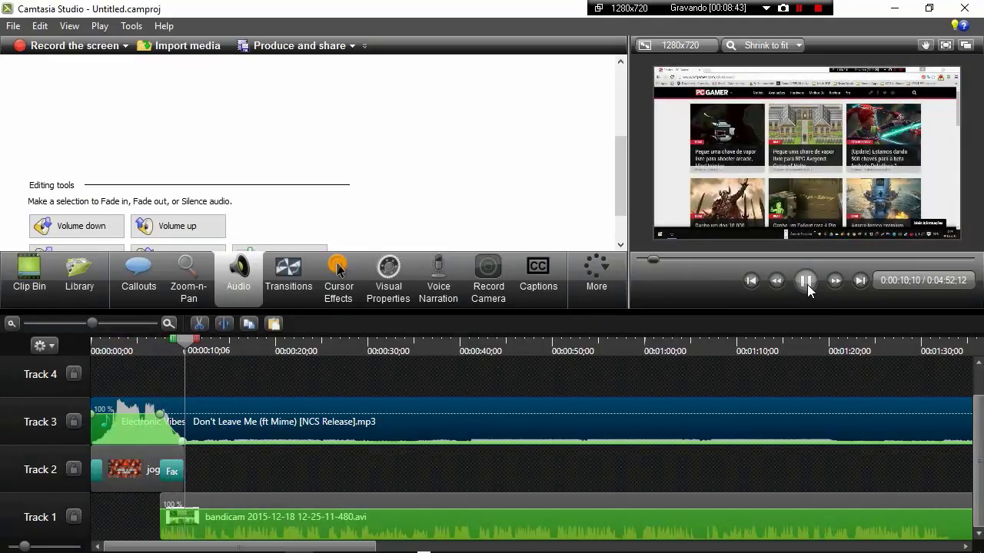
left_click(806, 281)
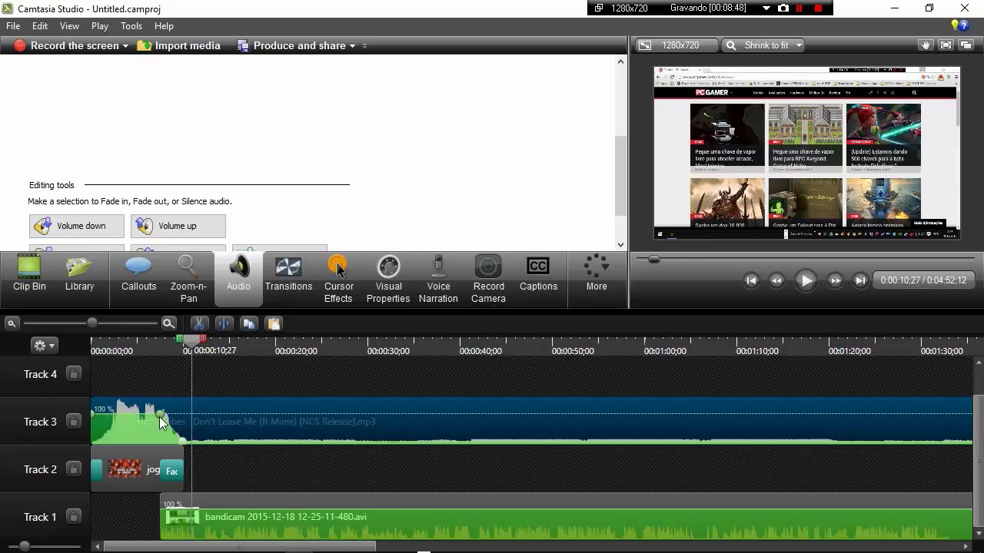
mouse_move(159, 417)
left_mouse_down()
mouse_move(146, 416)
mouse_move(171, 440)
left_mouse_up()
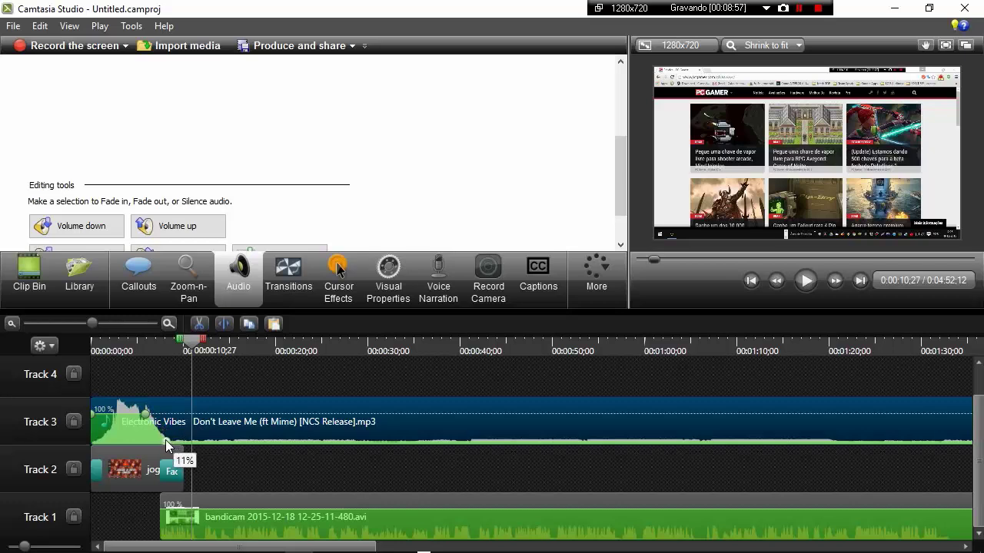
left_click_drag(165, 439, 159, 439)
left_click_drag(167, 440, 167, 440)
left_click(752, 280)
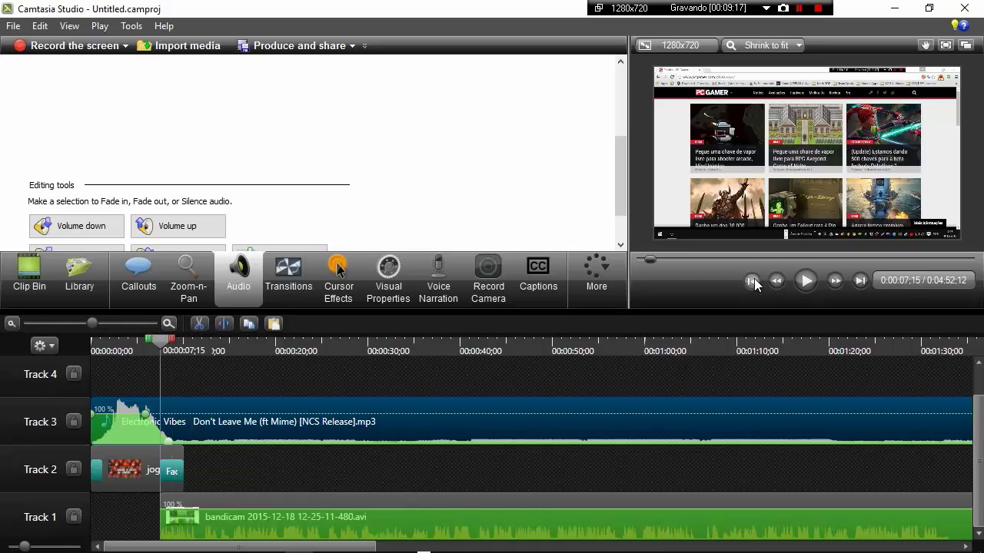
Play the project from the very start to check the ducked music level.
left_click(751, 280)
left_click(752, 280)
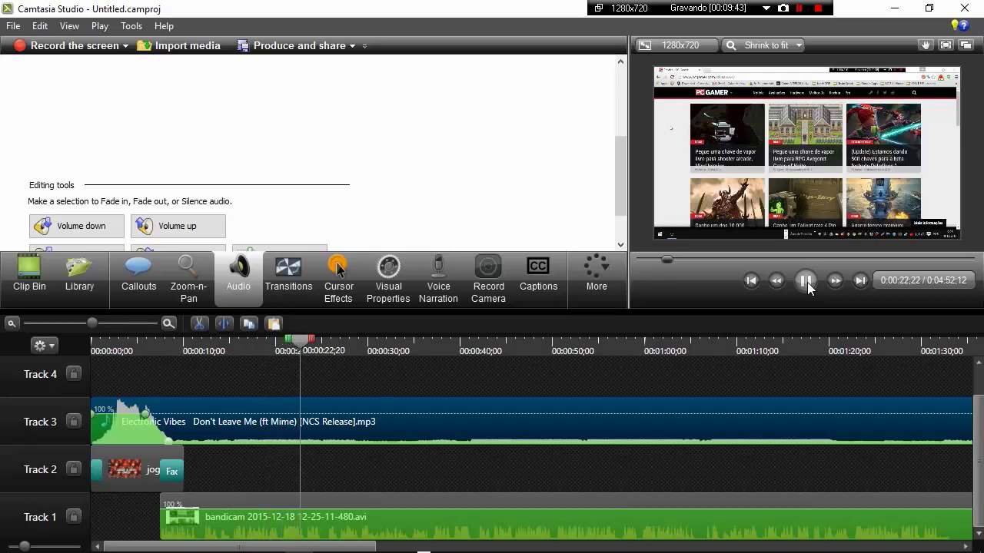
left_click(806, 282)
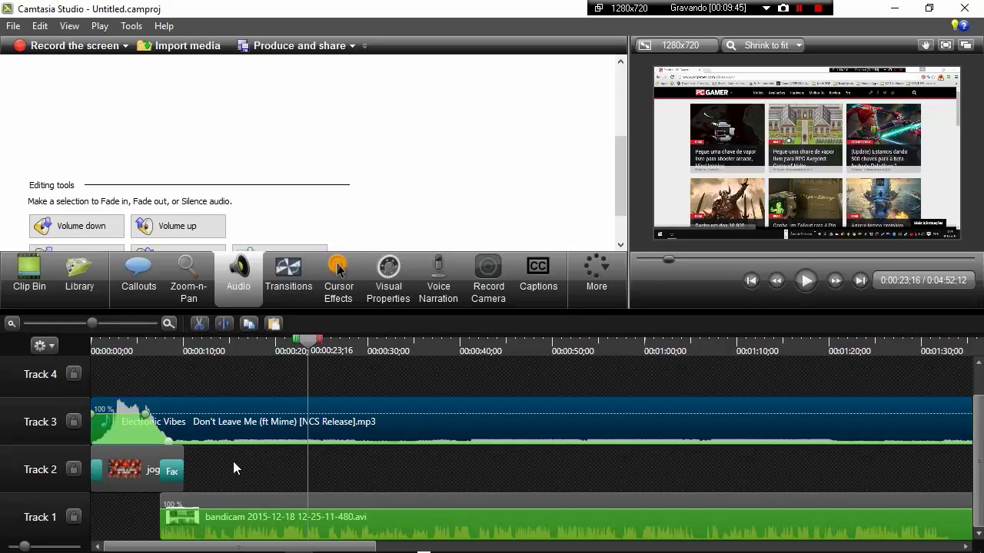
Raise the Track 1 bandicam recording's volume slightly and replay the mix from the start.
left_click(235, 530)
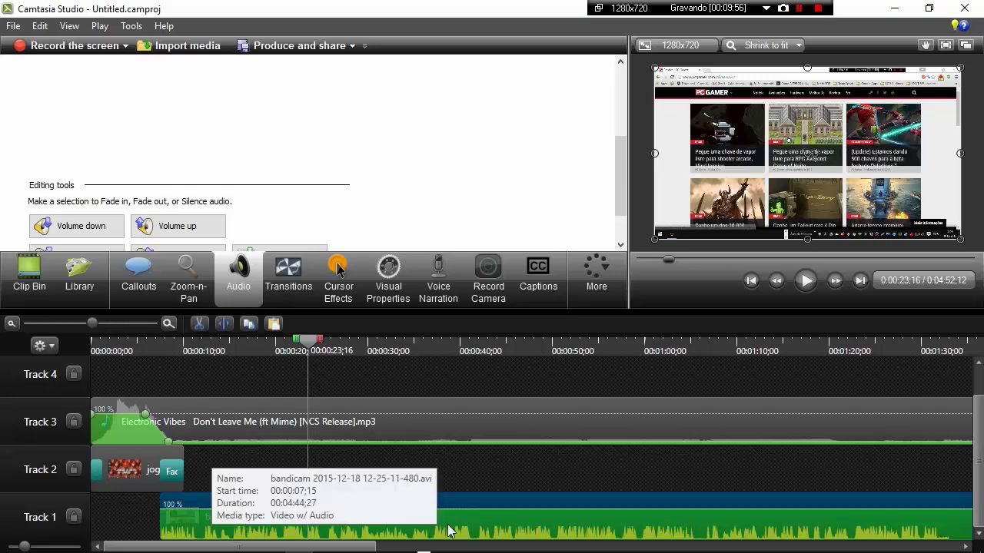
left_click_drag(201, 509, 202, 500)
left_click_drag(312, 343, 79, 387)
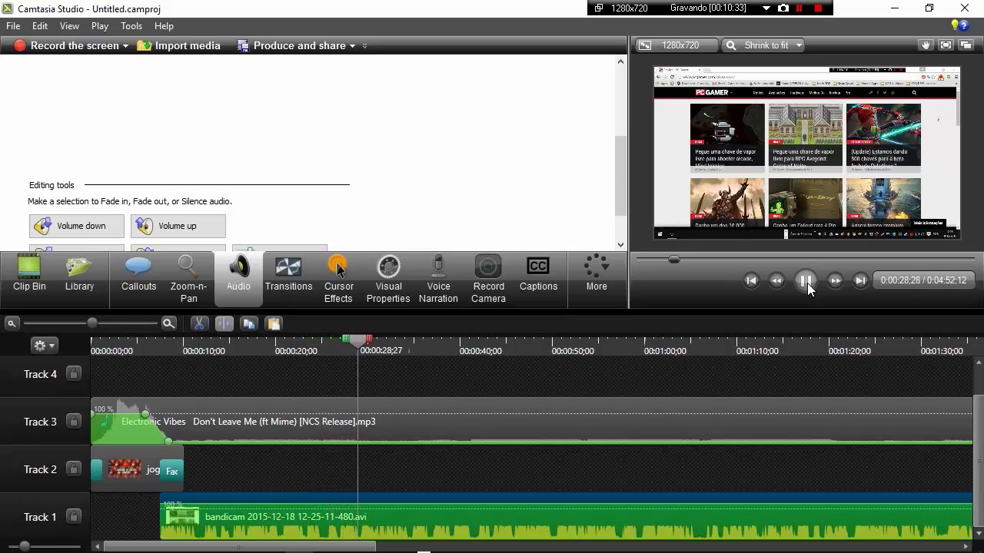
left_click(807, 283)
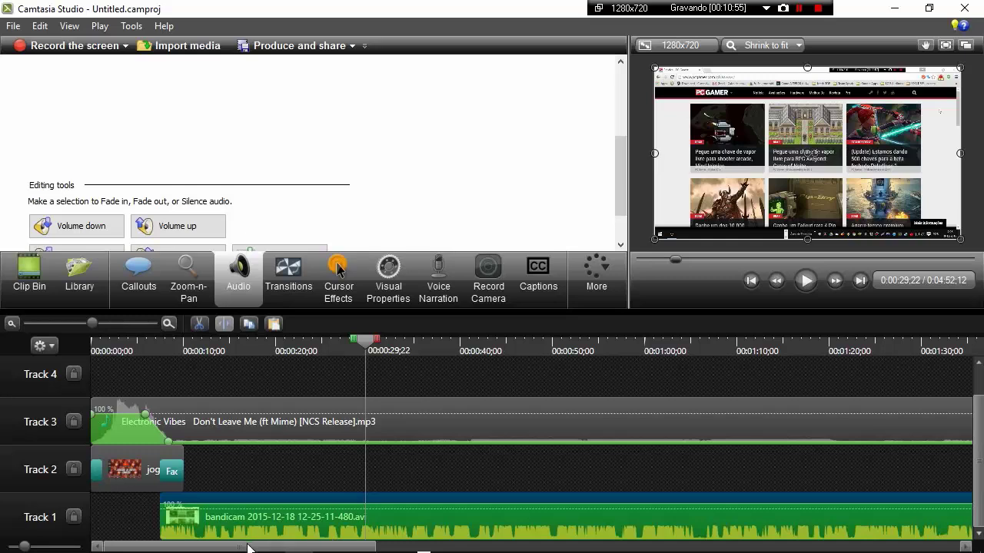
Locate where the Electronic Vibes clip ends around 3:24, then bring up the Clip Bin.
scroll(248, 547, "down", 10)
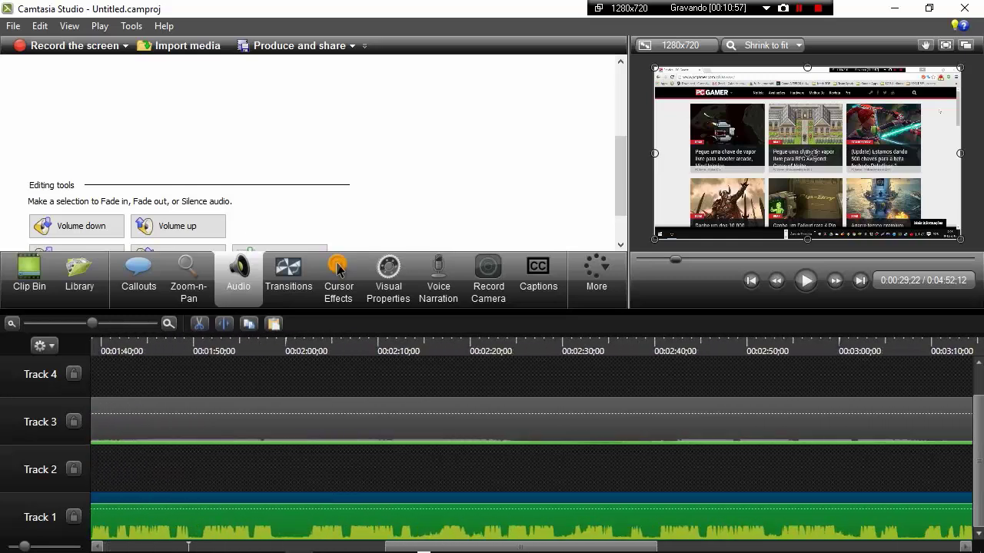
scroll(530, 446, "down", 2)
scroll(530, 445, "down", 2)
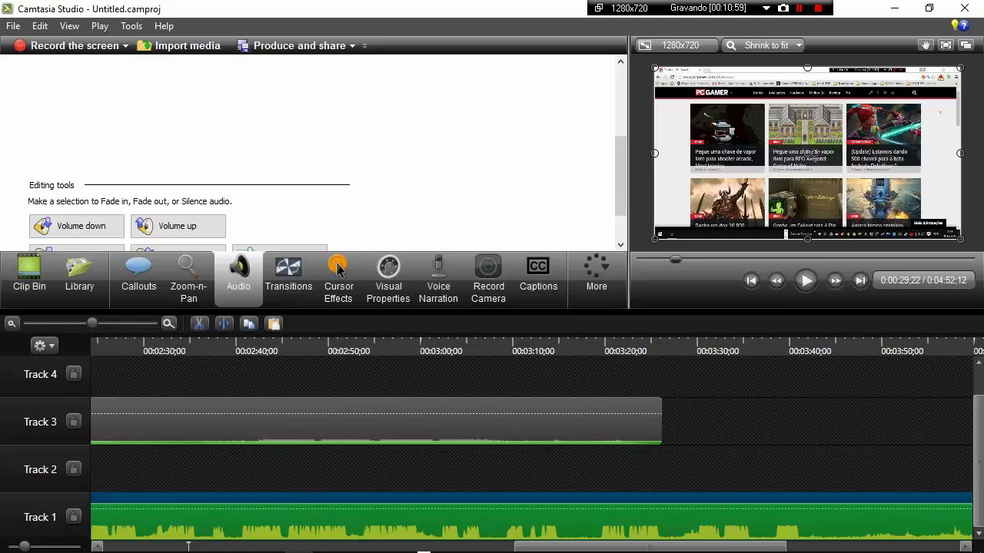
mouse_move(648, 423)
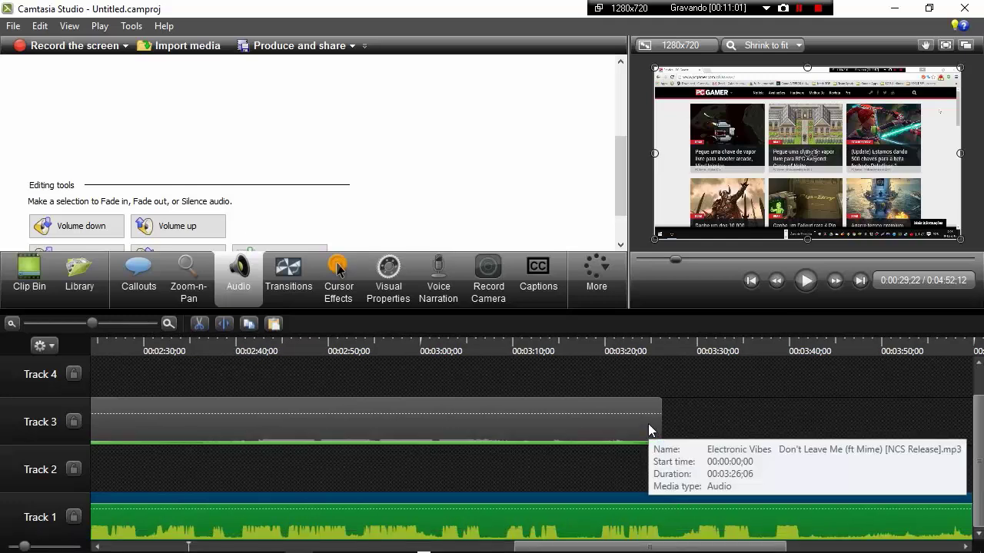
left_click(27, 282)
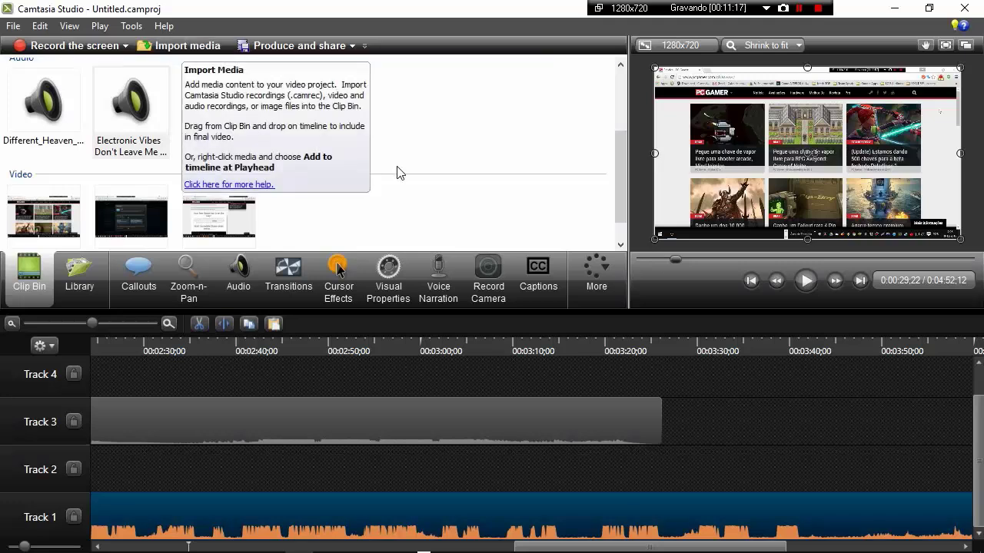
Place Different_Heaven mp3 on Track 4, starting around 3:22 where Electronic Vibes ends.
left_click(41, 96)
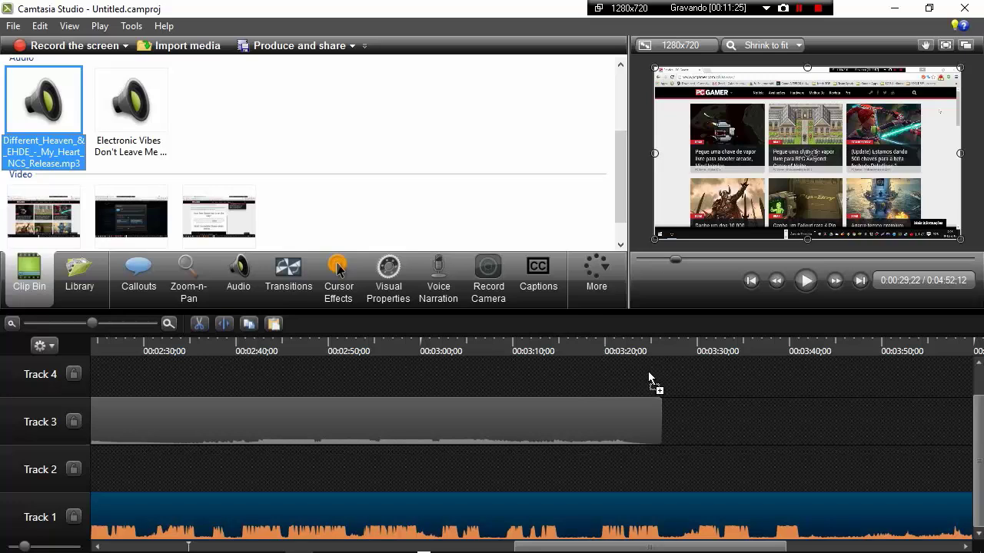
left_click_drag(649, 373, 648, 374)
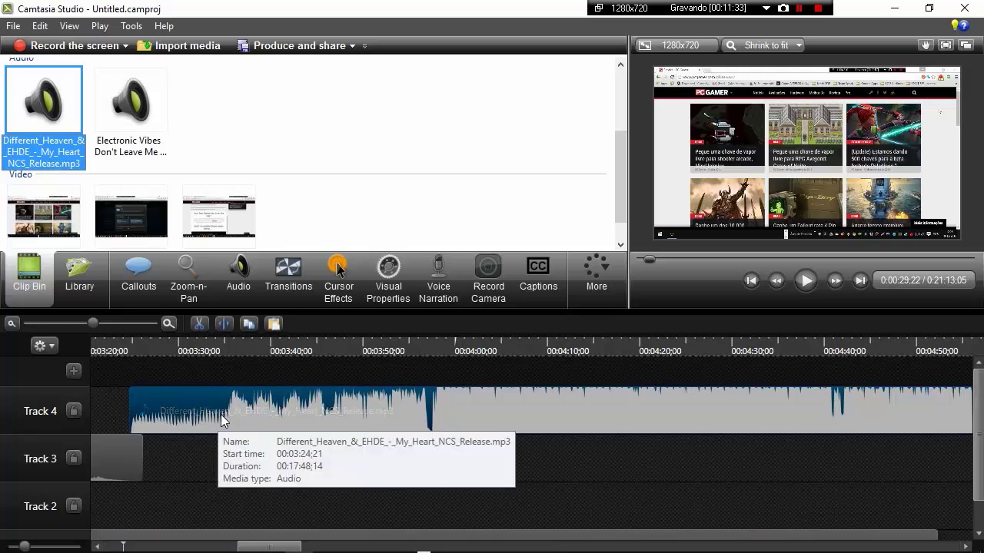
left_click_drag(221, 414, 199, 412)
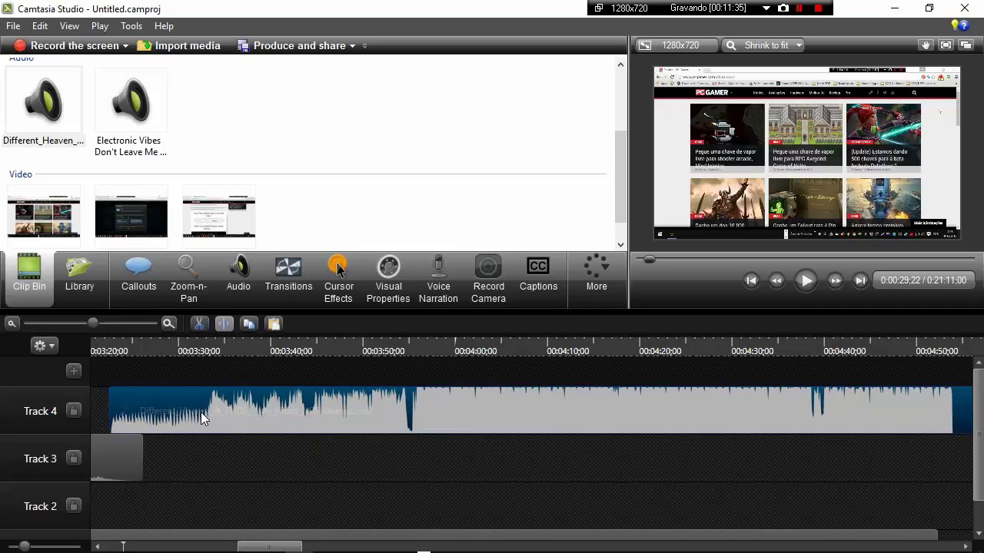
left_click_drag(199, 417, 206, 414)
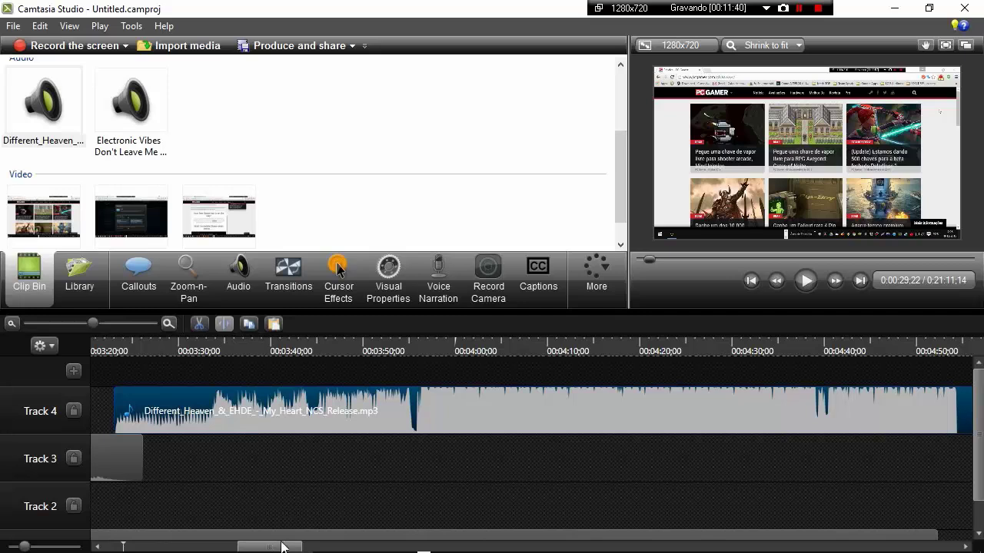
left_click_drag(282, 547, 253, 547)
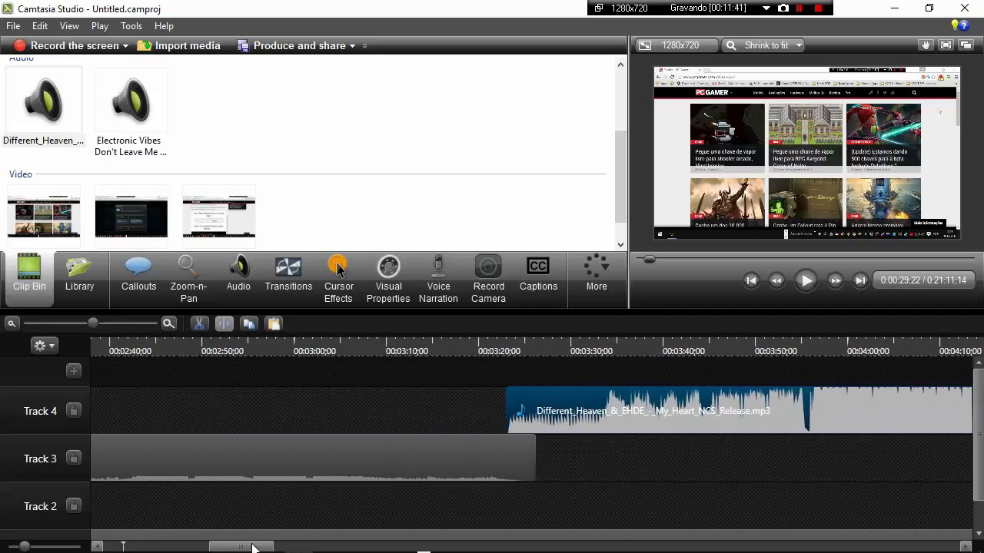
left_click(502, 453)
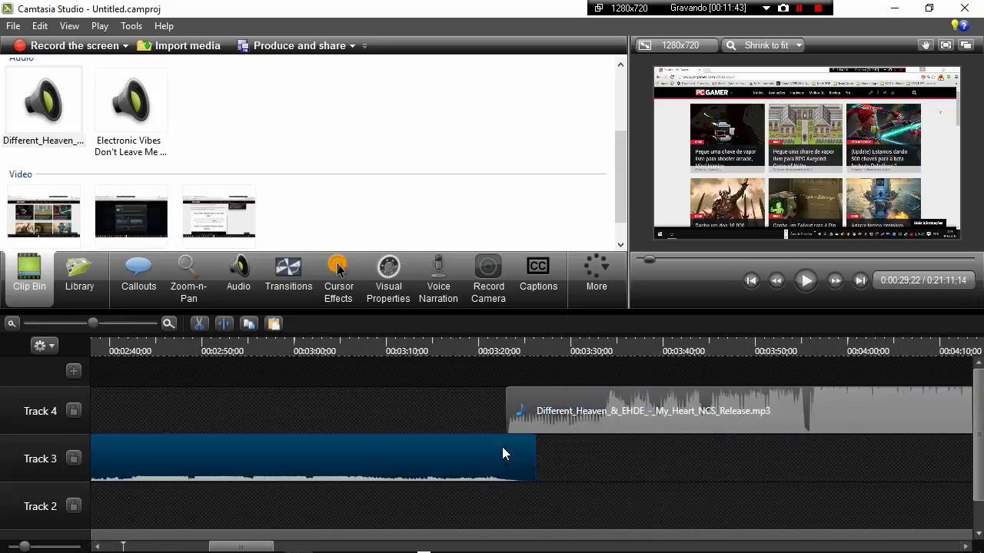
left_click(250, 265)
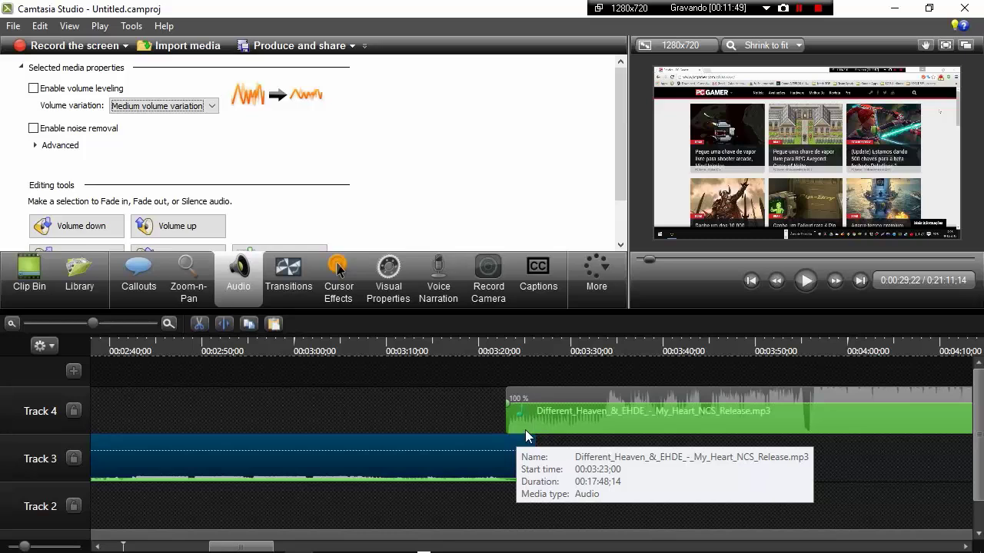
left_click_drag(546, 417, 540, 417)
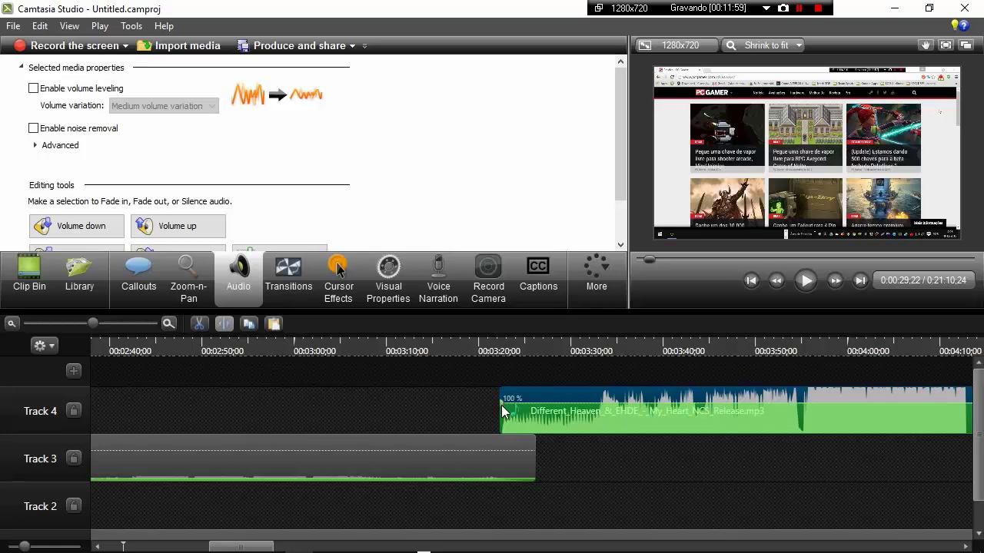
Drag the Track 4 Different_Heaven volume line down to roughly 11–13%.
left_click_drag(501, 404, 502, 430)
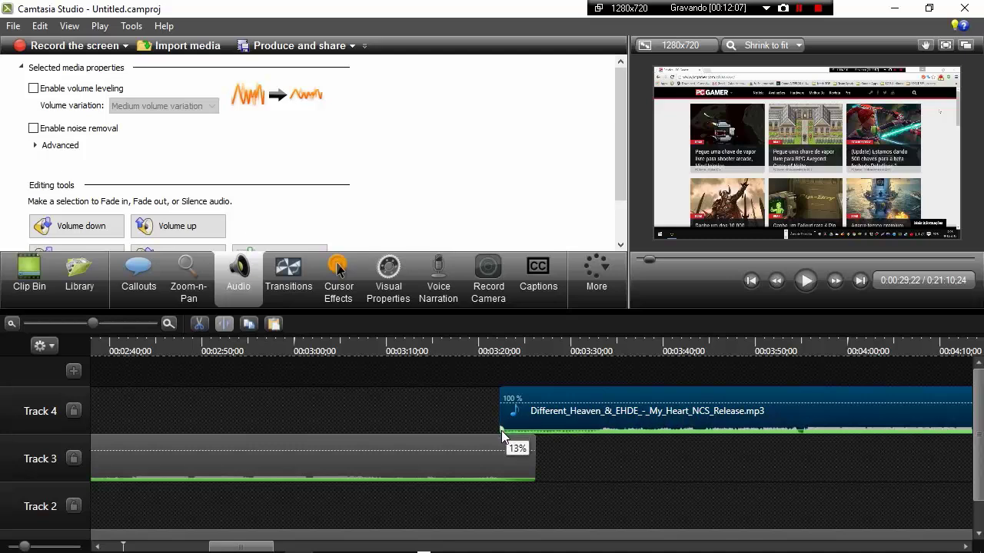
left_click_drag(501, 430, 501, 432)
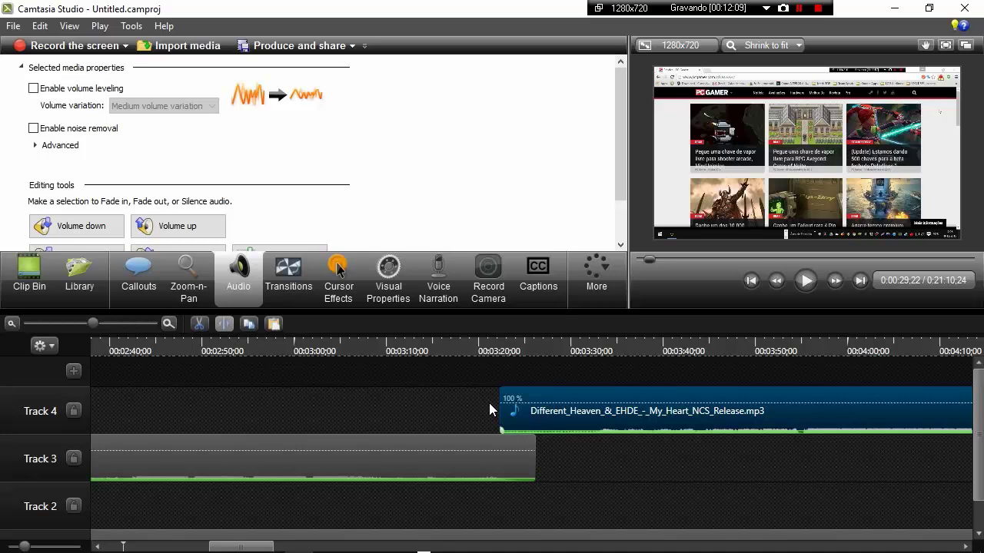
Preview the song changeover near 3:22 on Tracks 3 and 4, then pause.
left_click(459, 345)
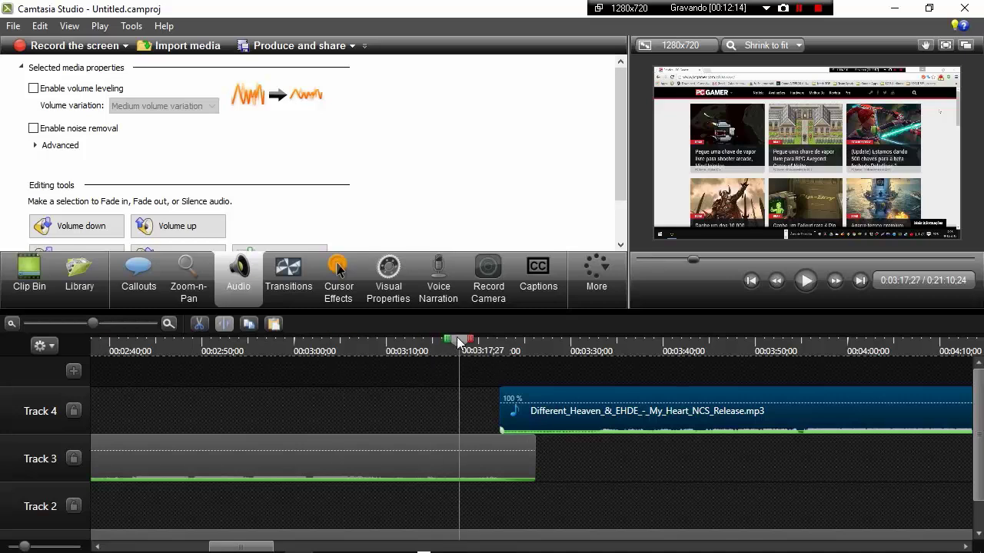
left_click(480, 344)
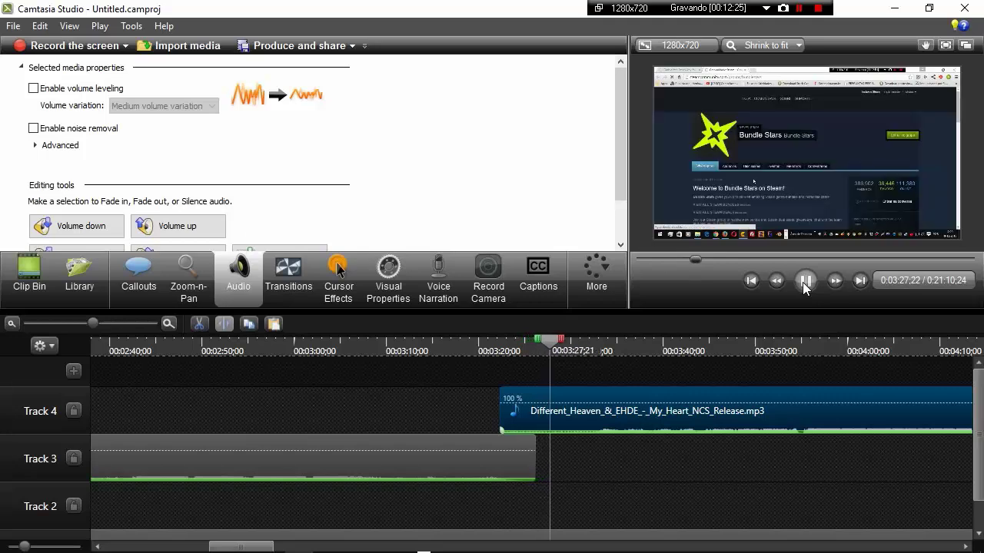
left_click(804, 282)
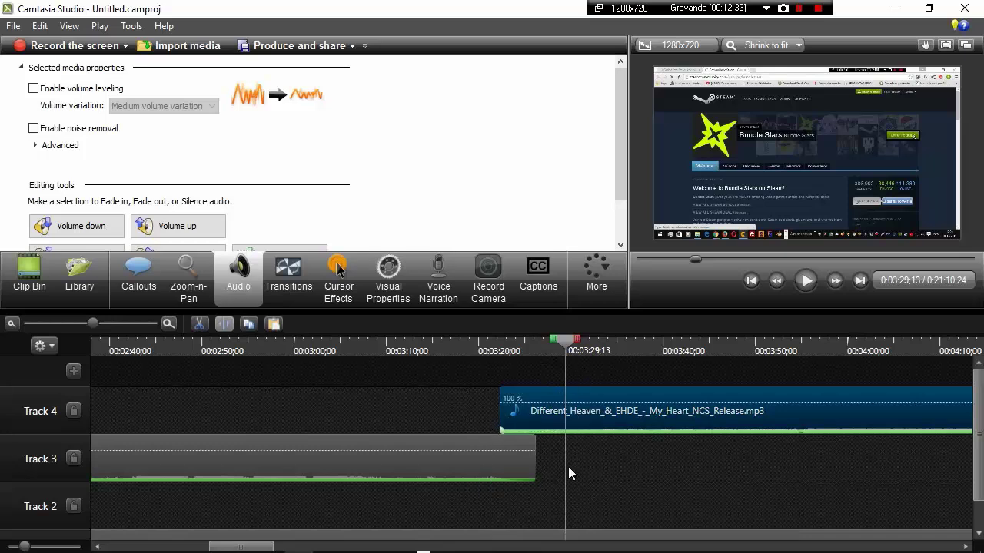
scroll(691, 457, "down", 1)
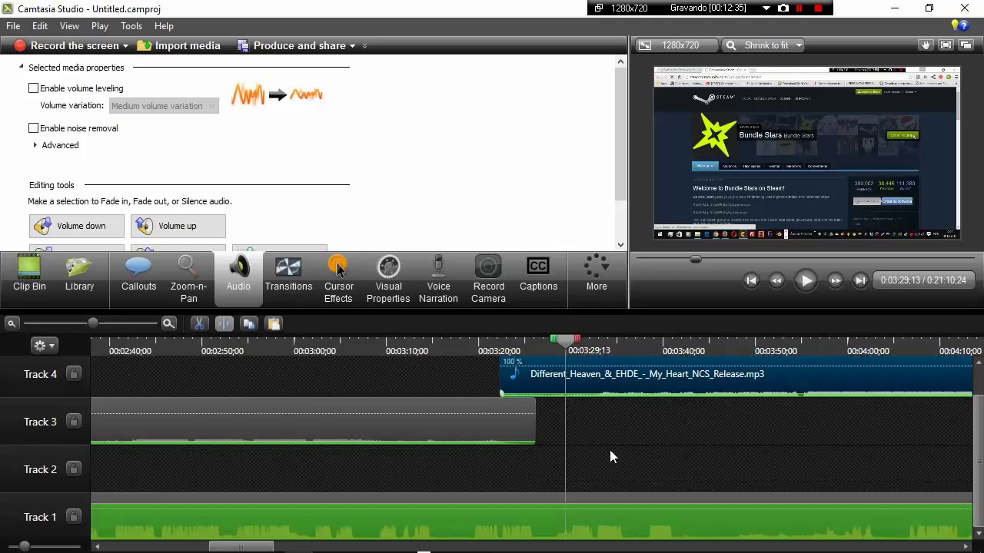
left_click(811, 278)
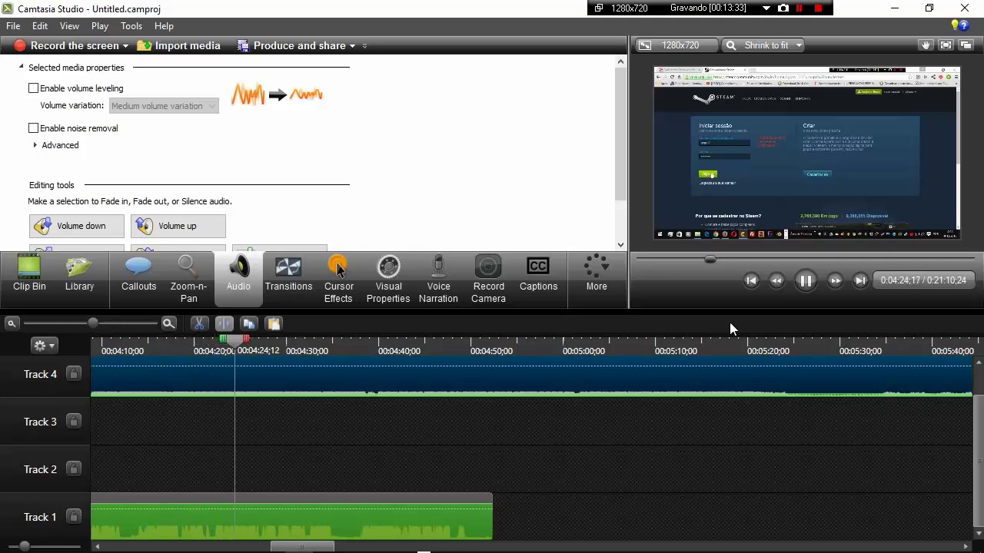
left_click(807, 282)
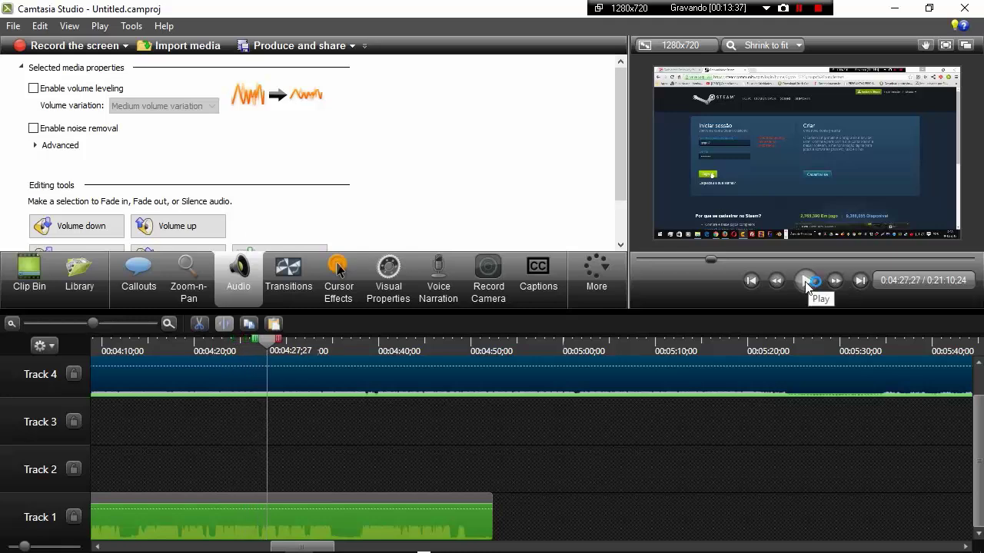
left_click(450, 363)
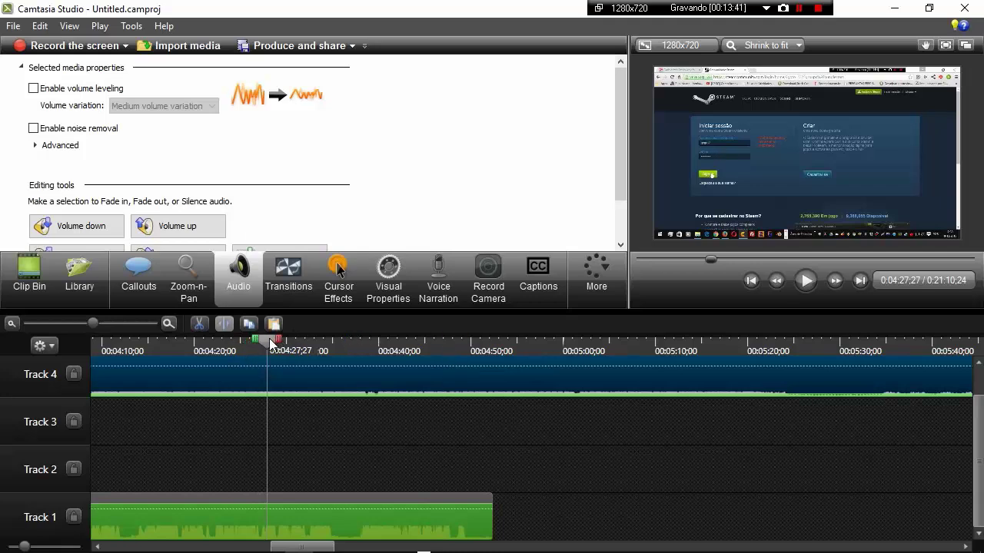
left_click_drag(269, 339, 480, 341)
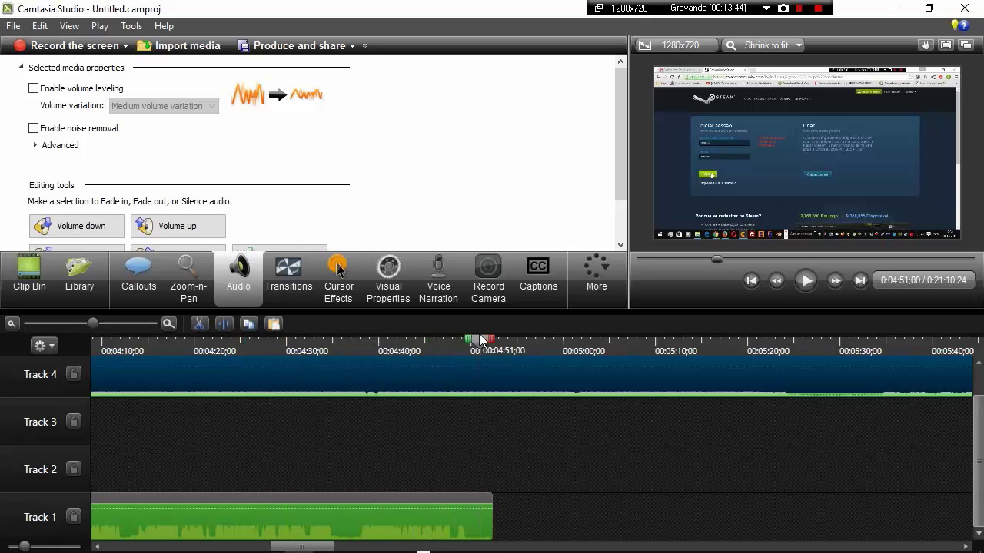
left_click(805, 281)
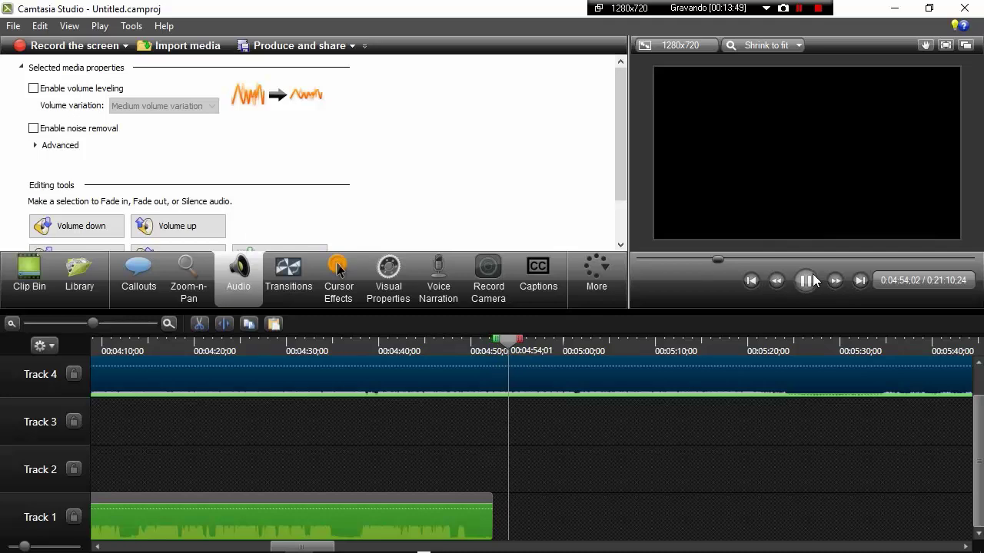
left_click(804, 281)
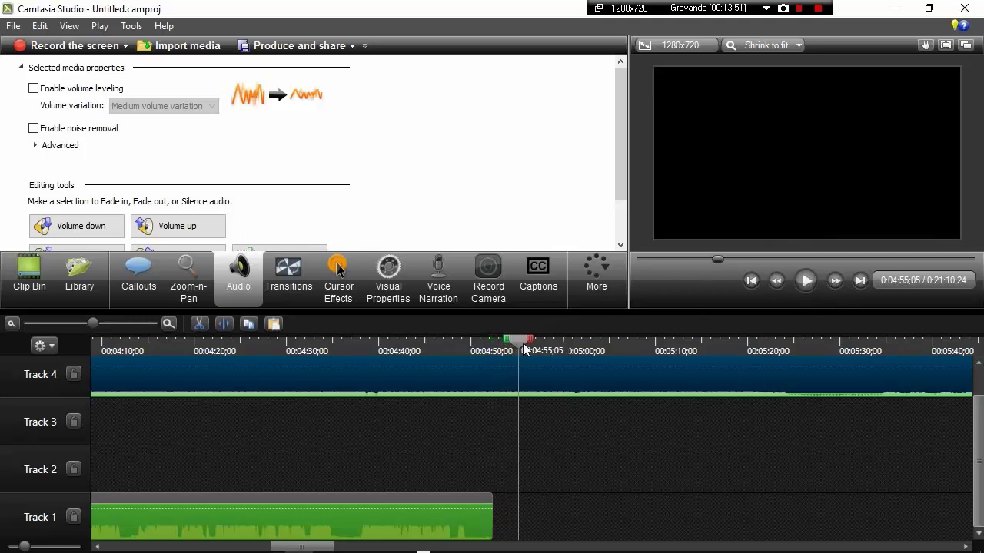
left_click_drag(519, 350, 430, 350)
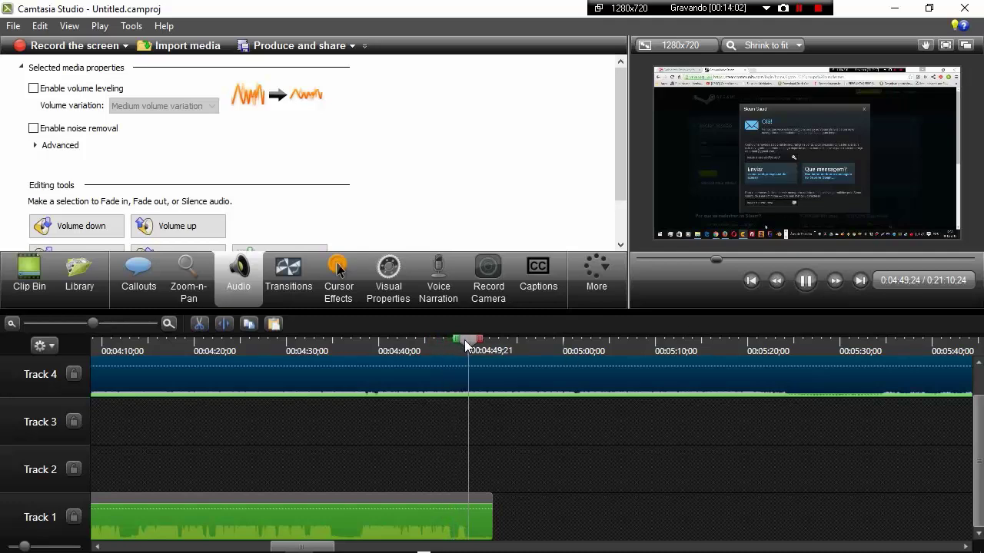
left_click(806, 281)
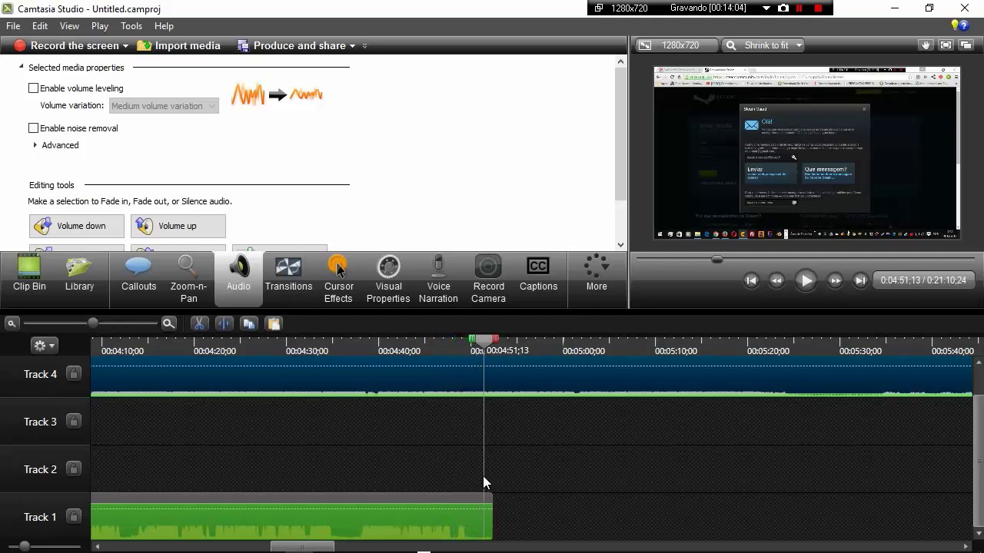
Zoom the timeline so the first nine minutes are visible.
scroll(540, 452, "up", 1)
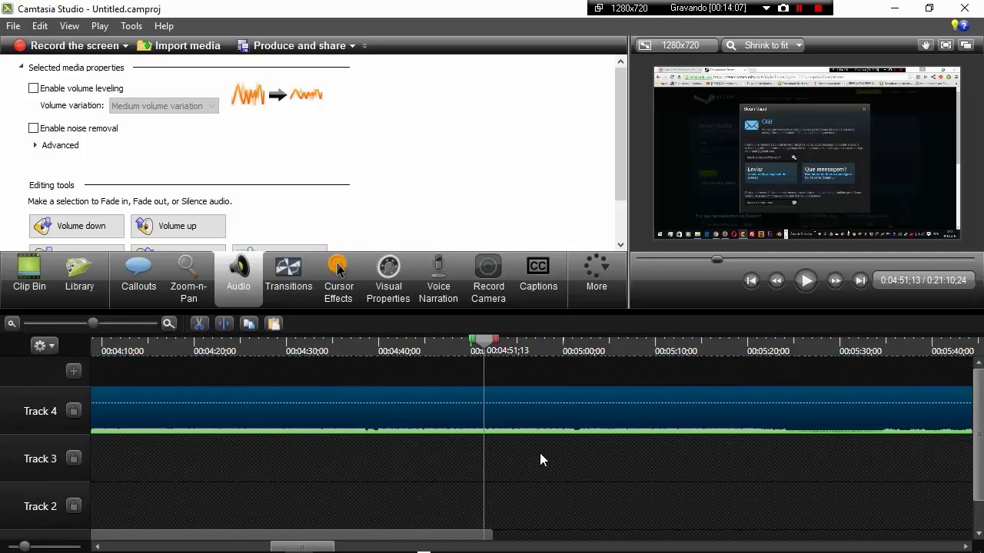
scroll(409, 462, "down", 5)
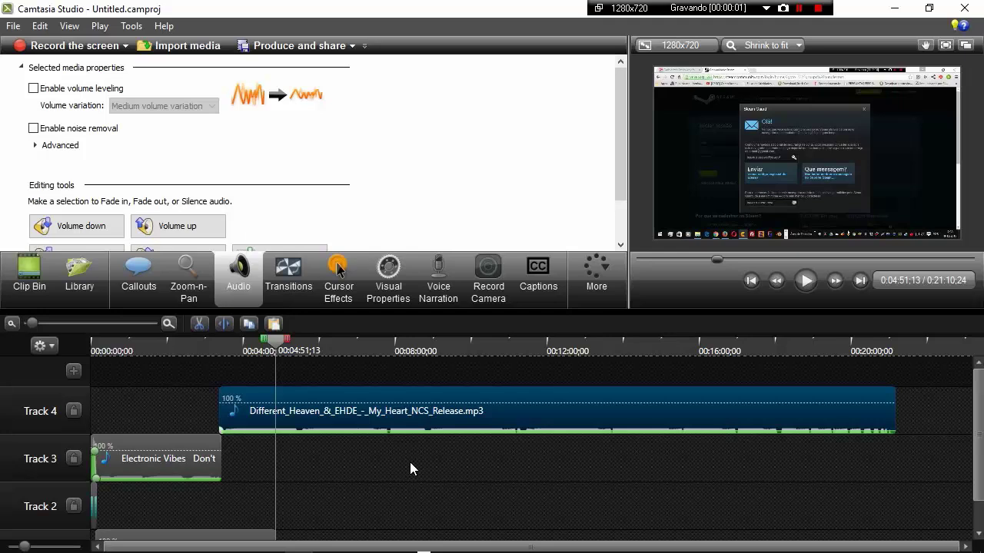
scroll(410, 462, "up", 1)
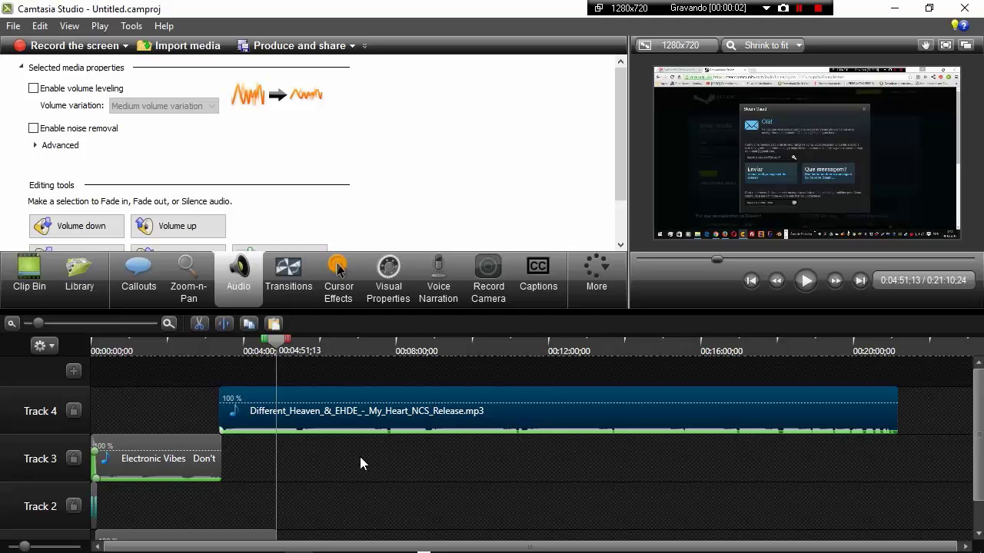
scroll(359, 456, "up", 3)
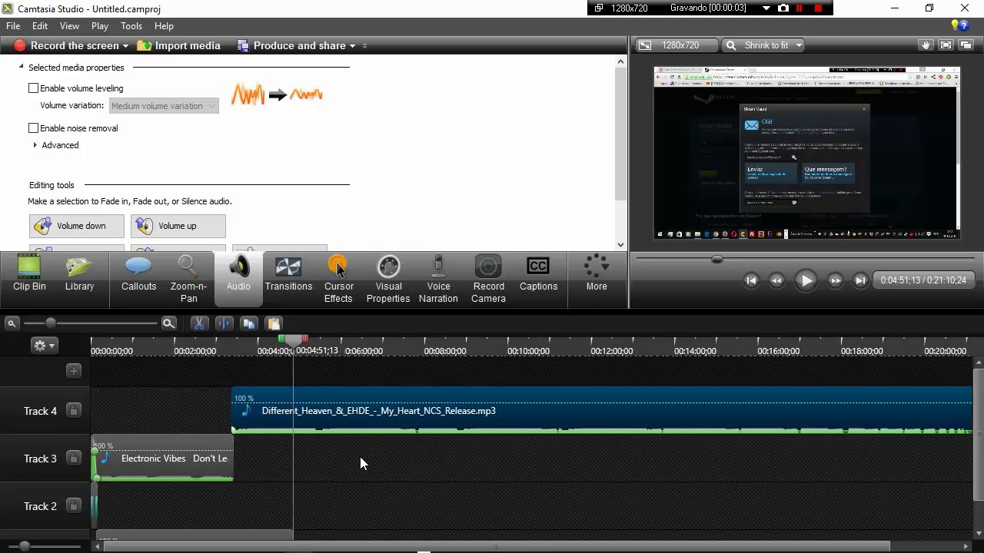
left_click(12, 323)
left_click(11, 323)
left_click(11, 323)
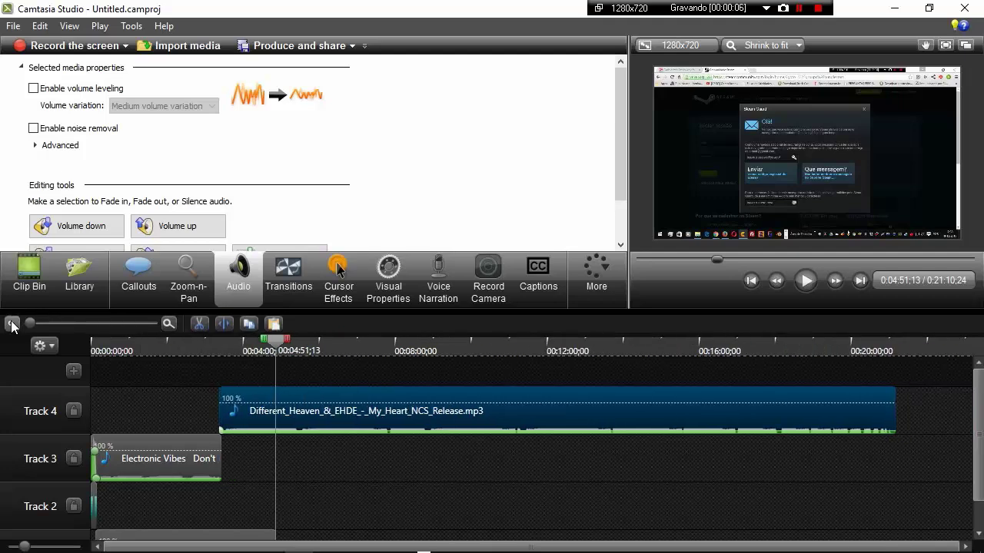
left_click(165, 329)
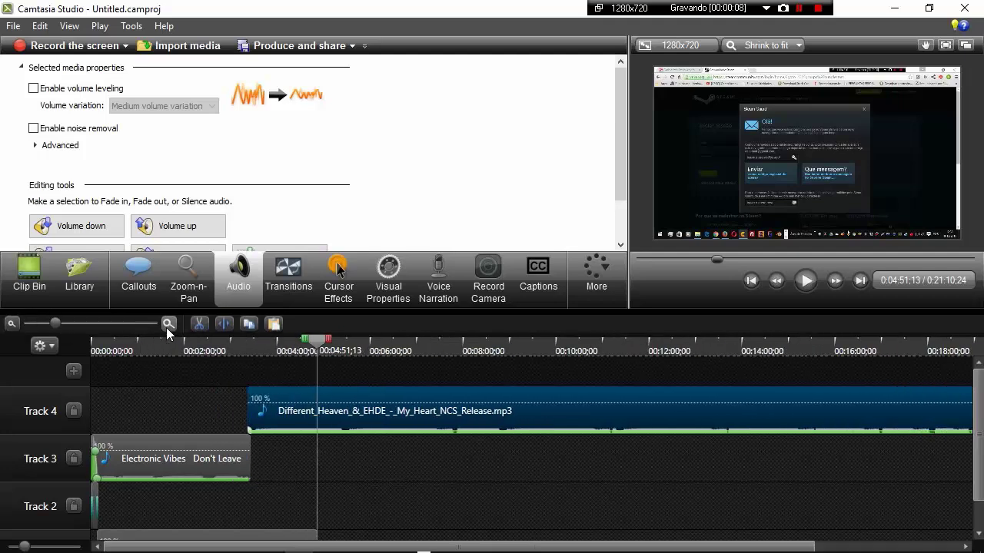
left_click(165, 329)
left_click(166, 328)
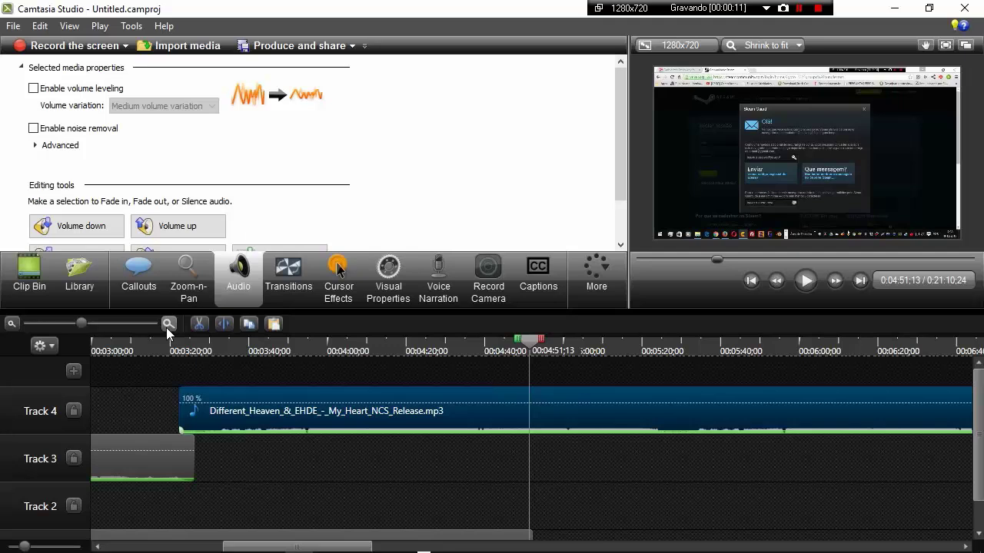
left_click(166, 327)
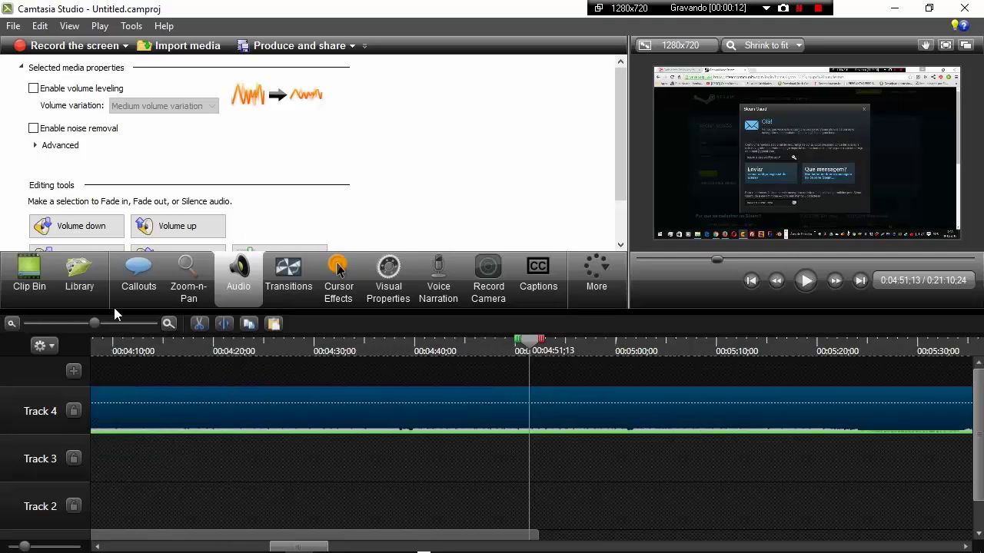
left_click(11, 324)
left_click(12, 323)
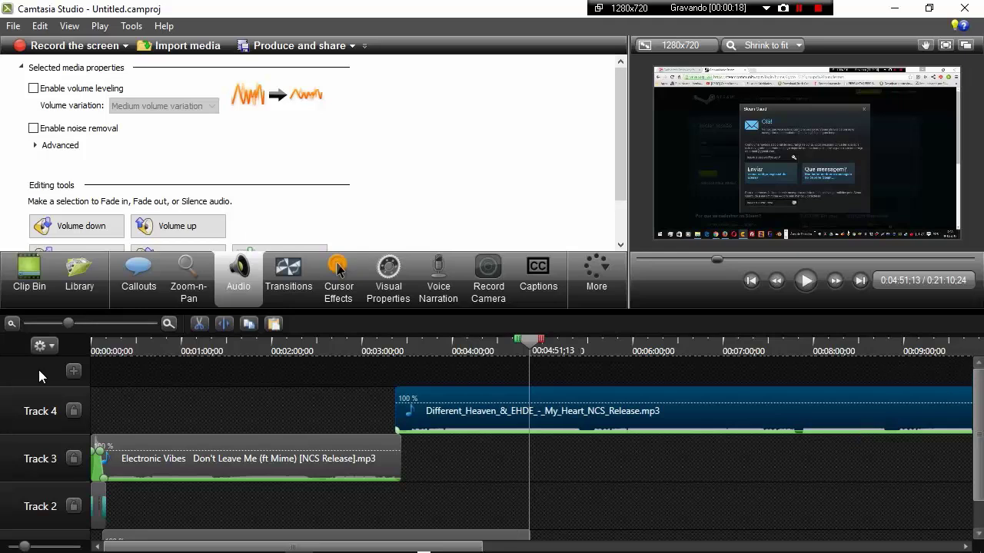
Insert a new empty Track 5 above the Different_Heaven music on Track 4.
left_click(73, 370)
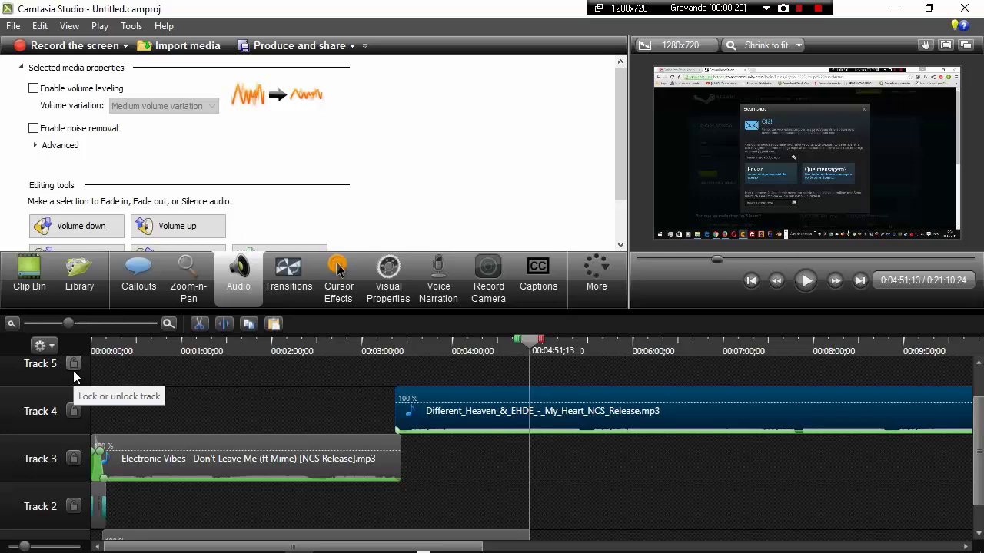
scroll(653, 379, "up", 1)
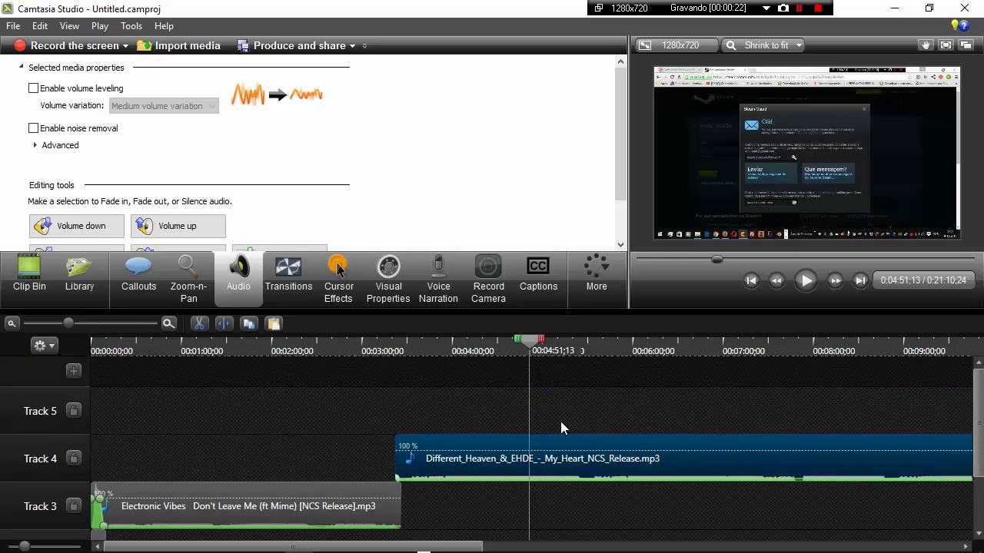
scroll(560, 421, "down", 2)
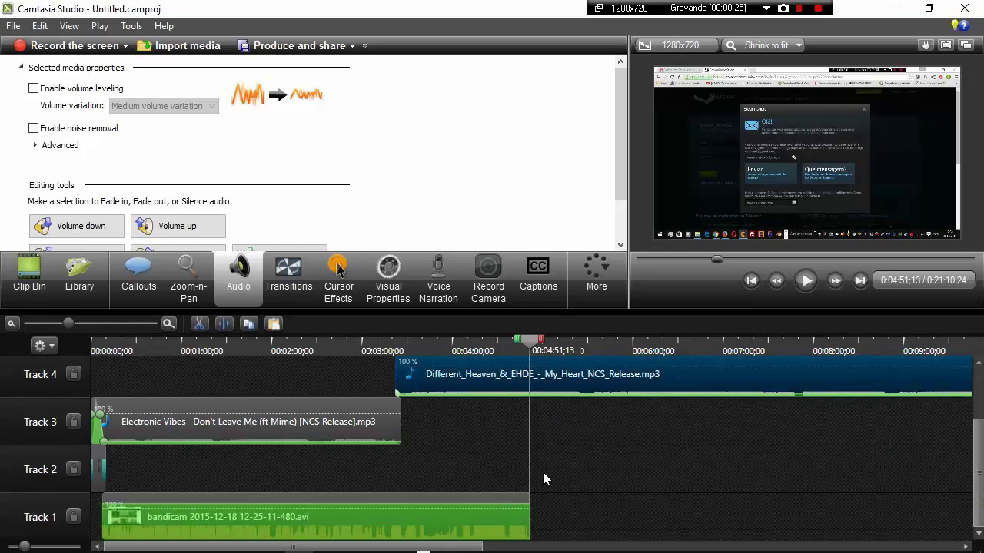
scroll(560, 457, "up", 1)
scroll(561, 457, "up", 1)
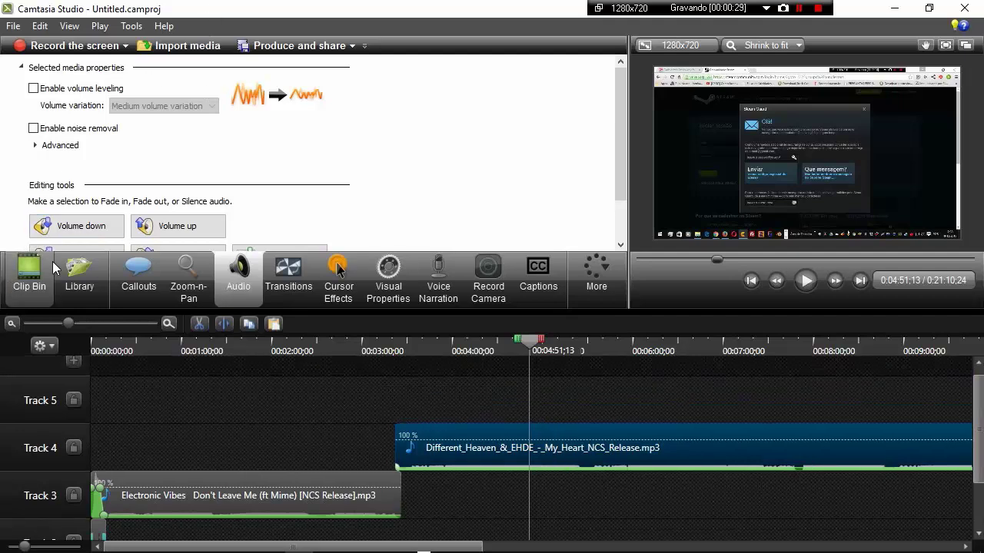
left_click(28, 278)
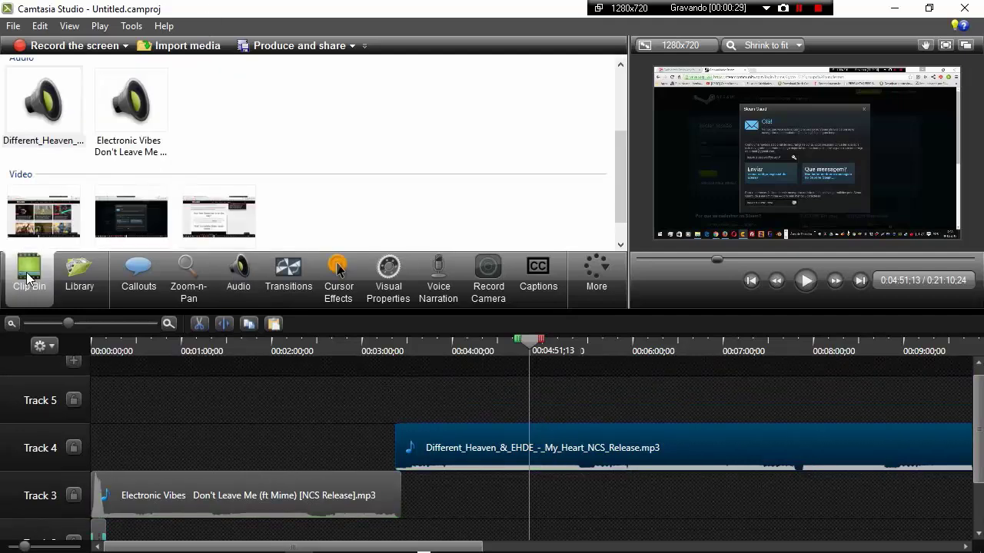
left_click(130, 214)
left_click_drag(130, 214, 331, 344)
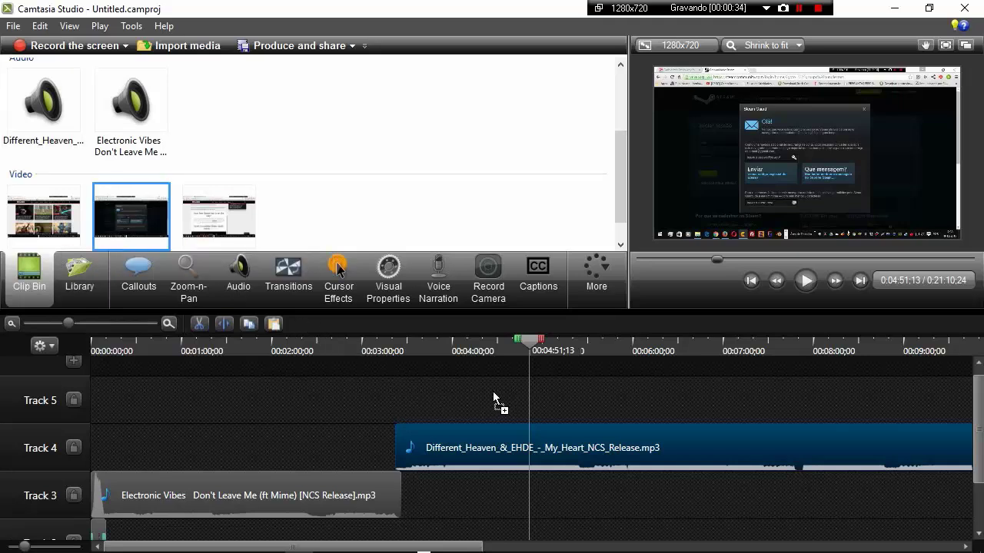
left_click_drag(490, 393, 492, 394)
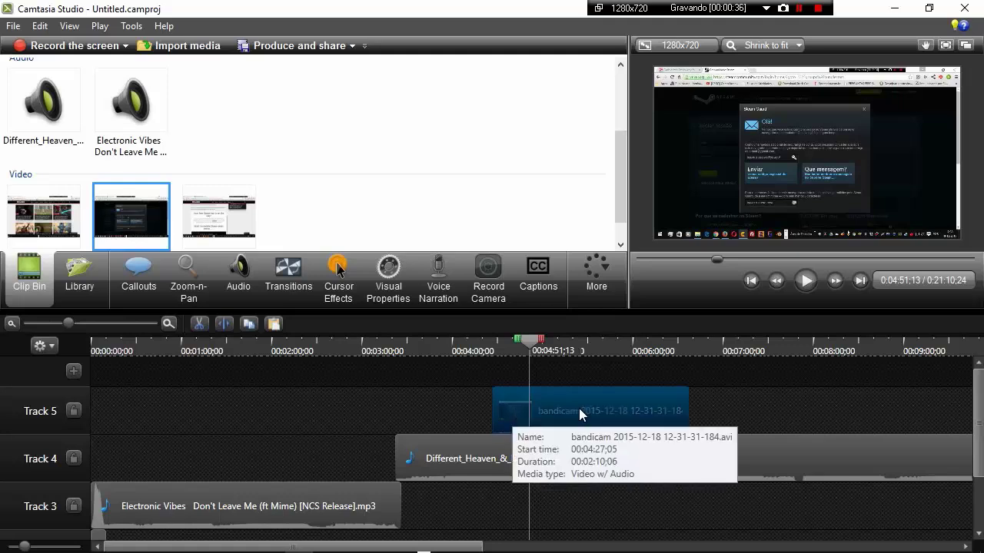
left_click_drag(578, 408, 567, 408)
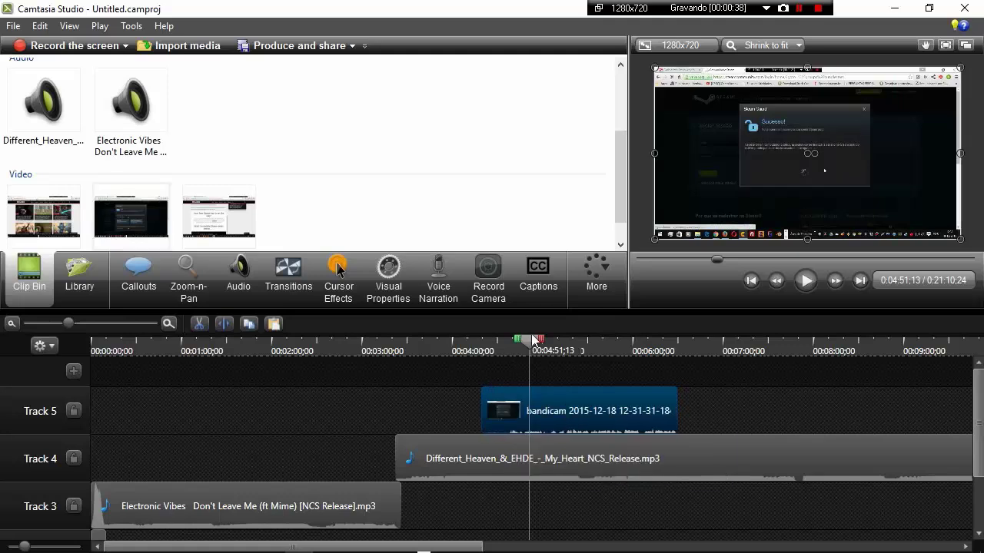
left_click_drag(530, 339, 482, 341)
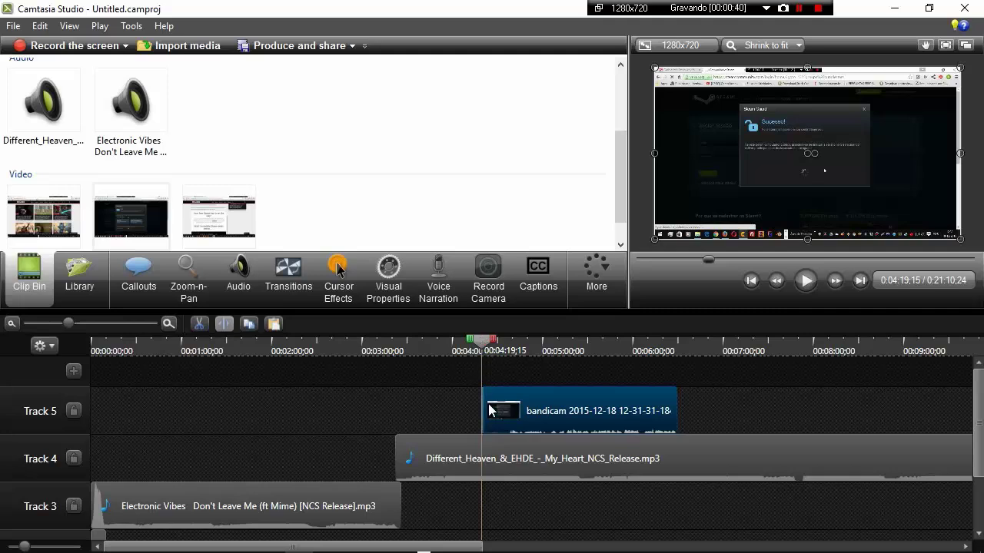
left_click(537, 413)
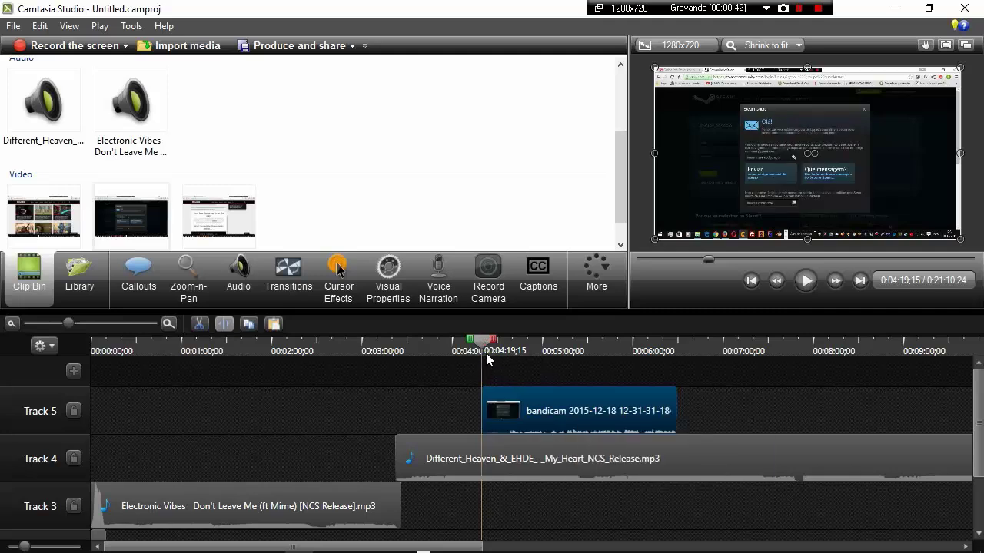
left_click_drag(485, 344, 471, 344)
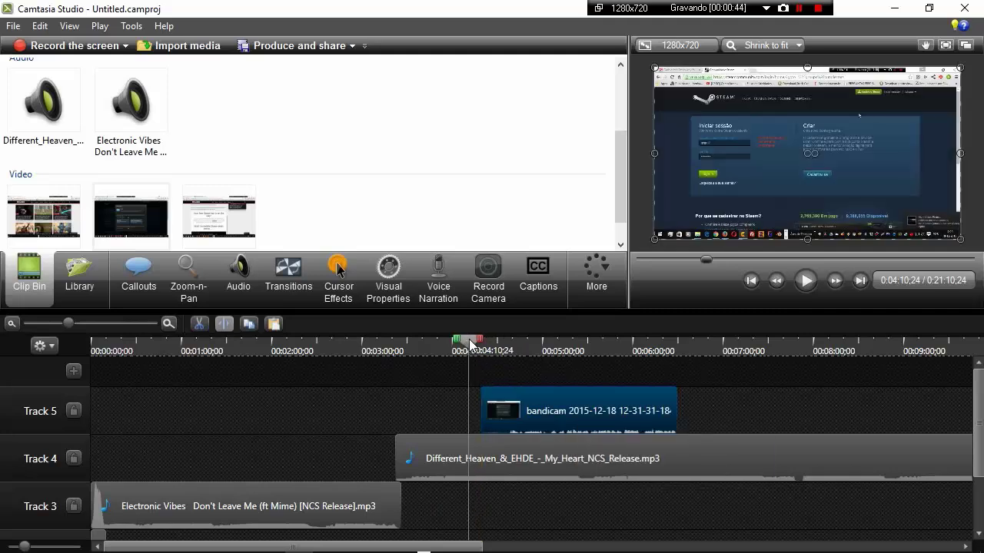
Preview from 4:10, pause at 0:04:26;12, and select the bandicam clip on Track 1.
left_click(806, 279)
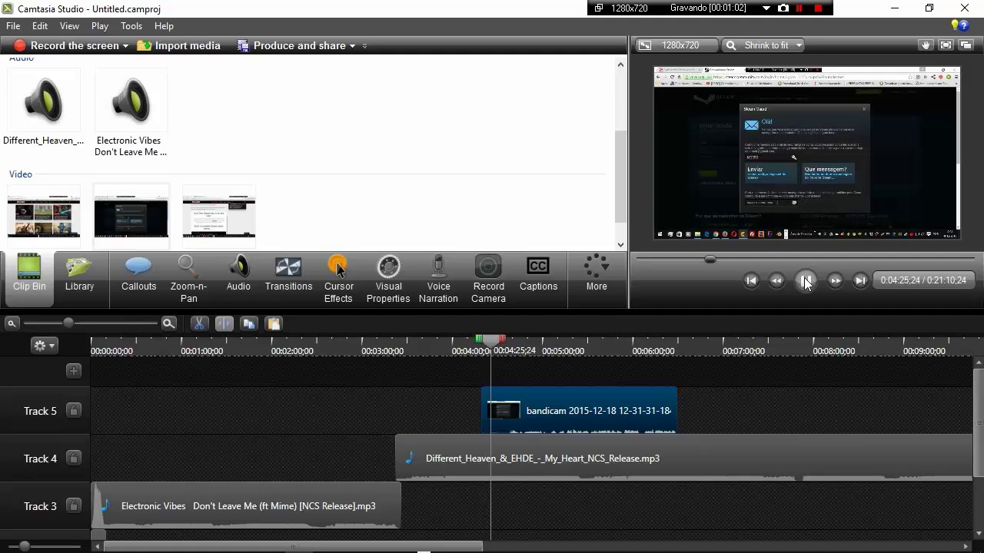
left_click(805, 281)
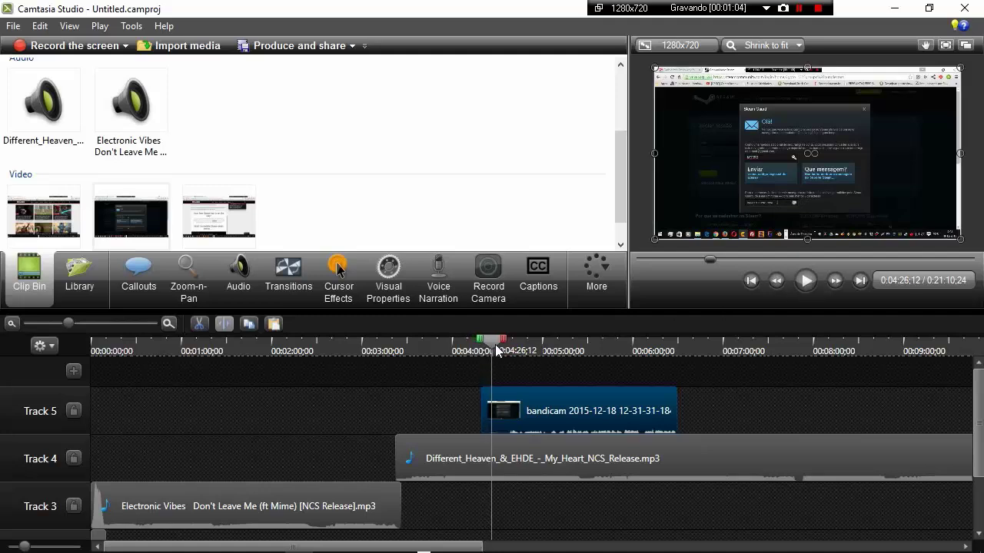
scroll(587, 427, "down", 2)
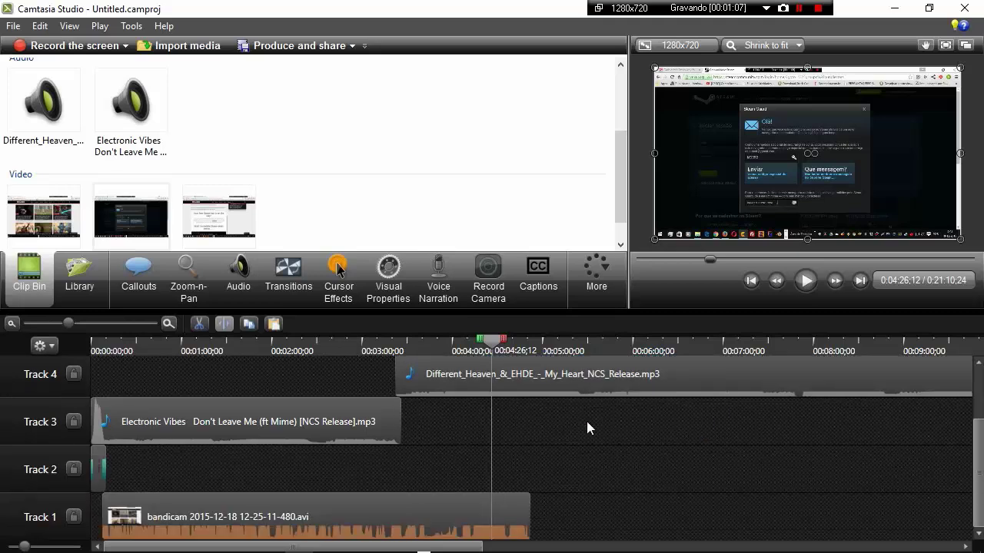
left_click(412, 508)
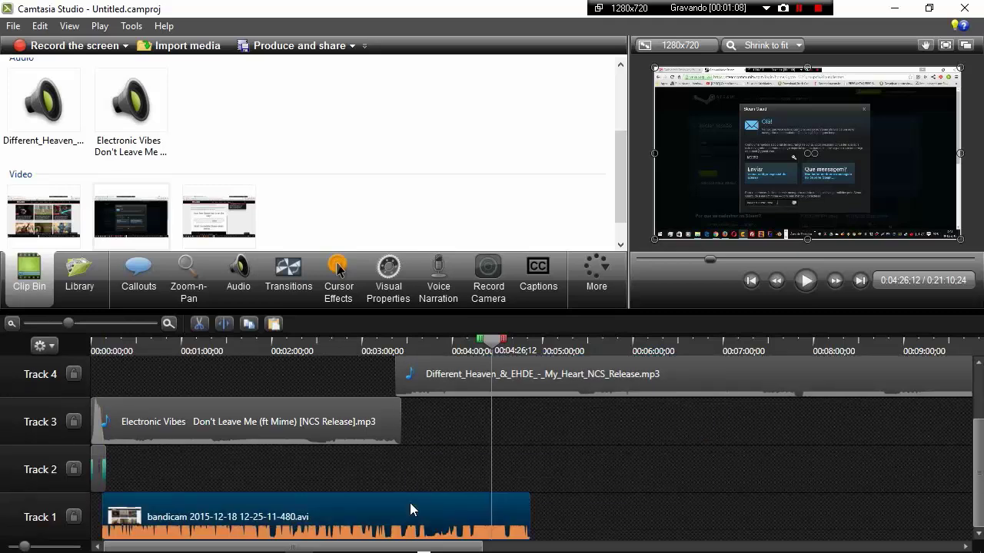
Raise the Track 5 bandicam recording's clip volume line to about 211%.
left_click(232, 266)
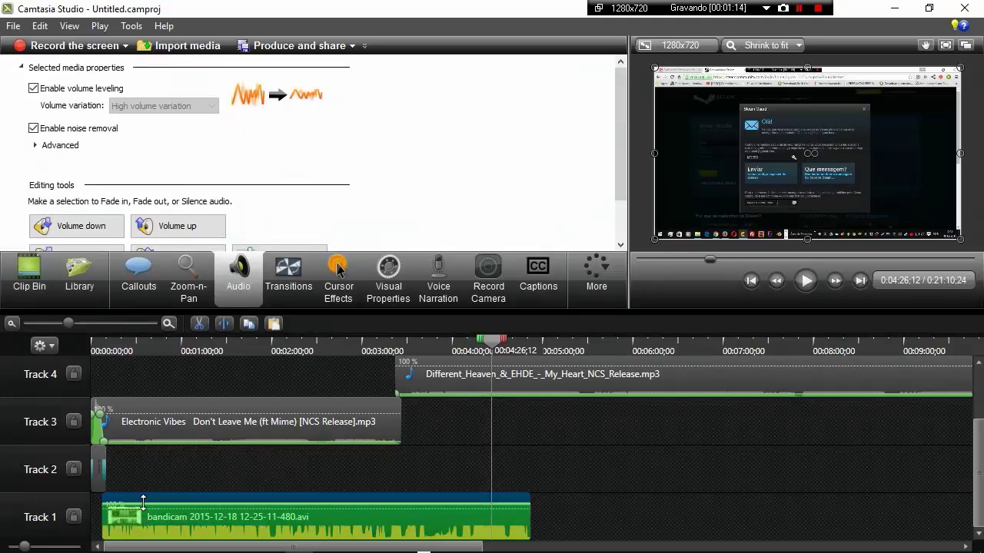
left_click_drag(652, 435, 658, 445)
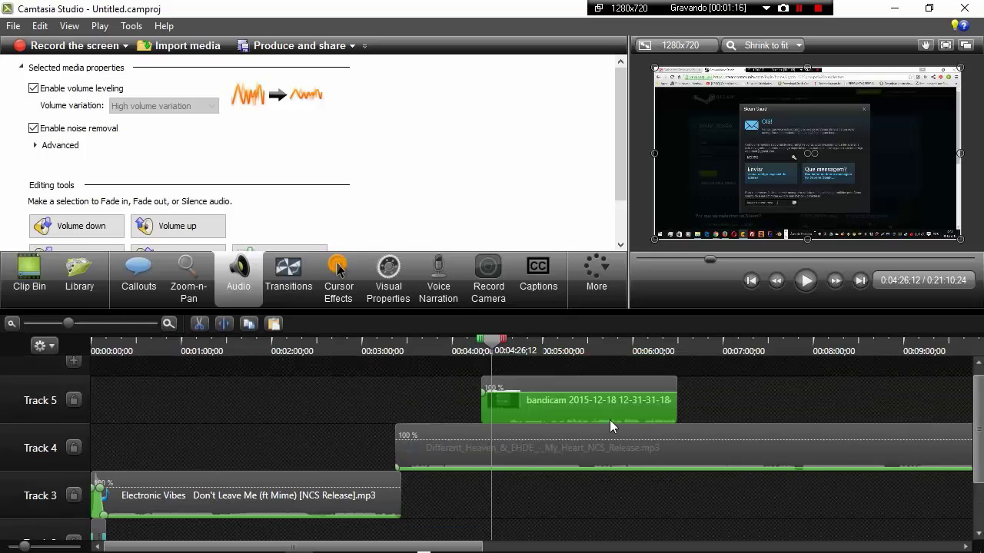
left_click_drag(525, 392, 524, 388)
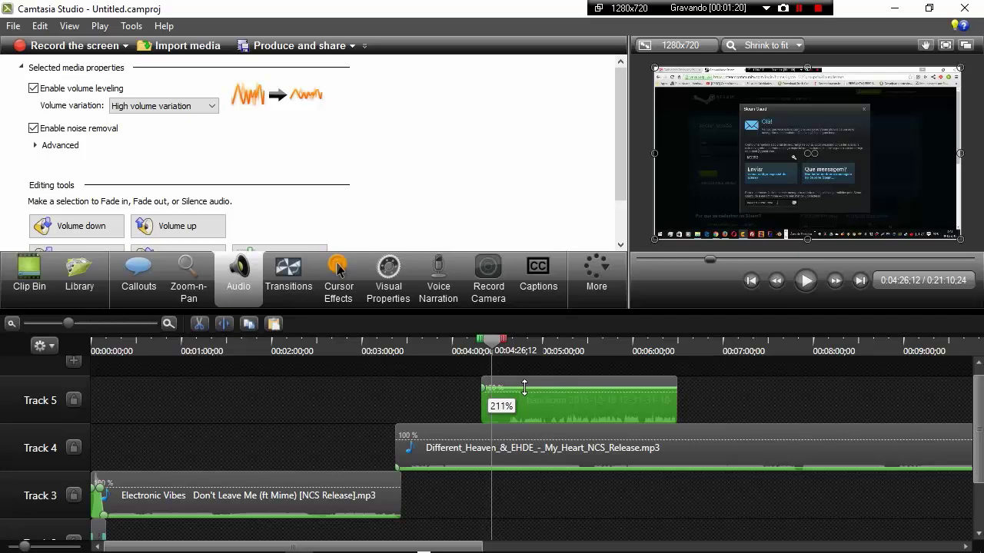
scroll(548, 466, "down", 2)
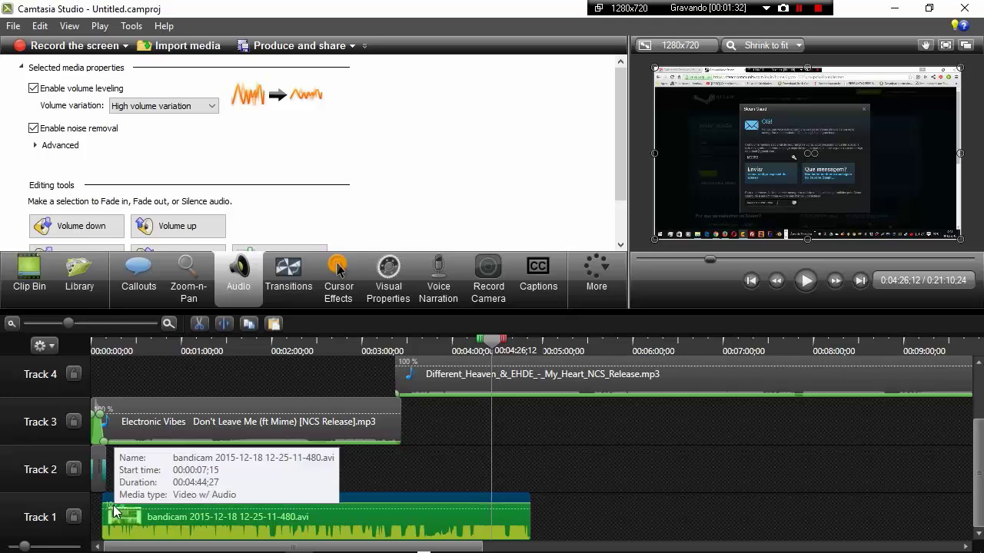
scroll(585, 459, "up", 2)
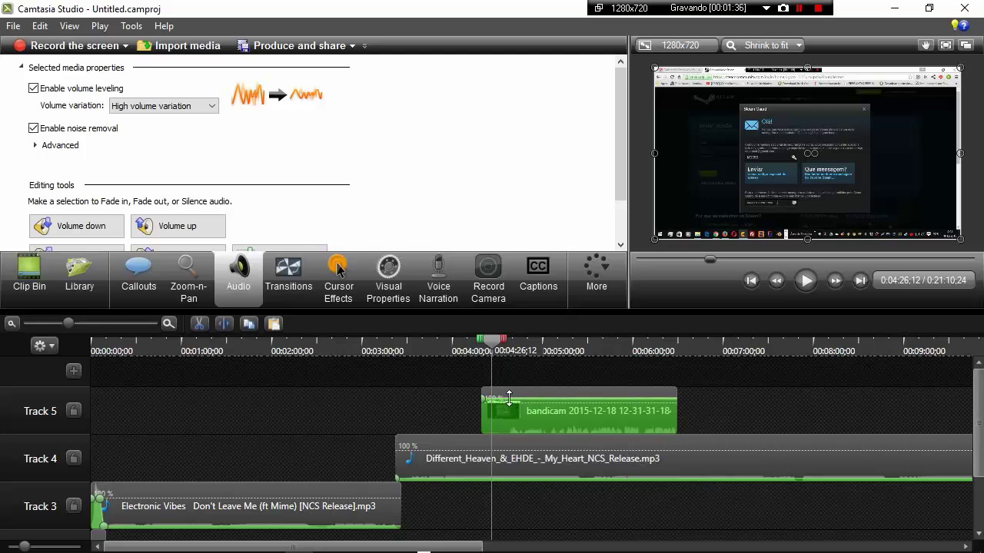
left_click_drag(509, 400, 509, 396)
Play the preview from 0:04:19;15 to hear the louder audio.
left_click_drag(492, 343, 471, 343)
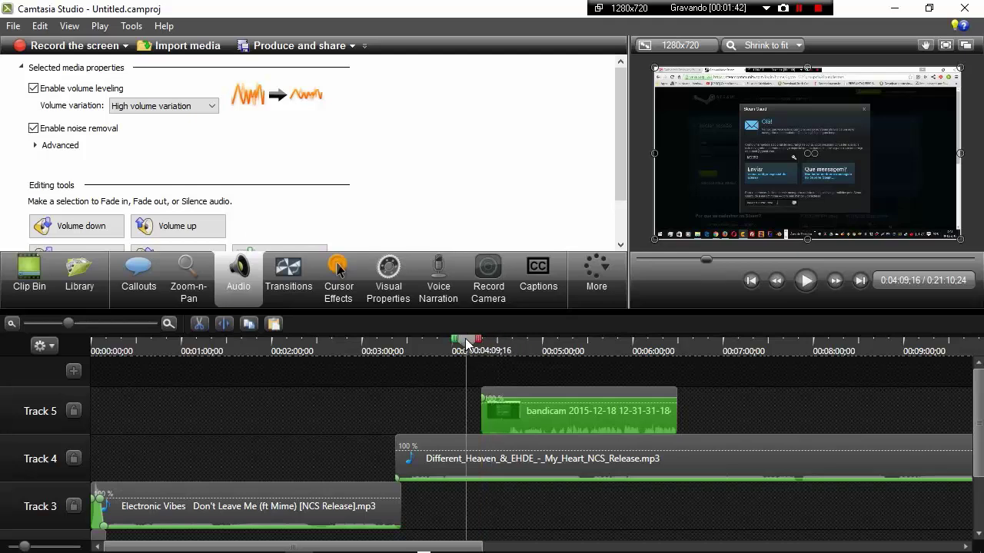
left_click(806, 281)
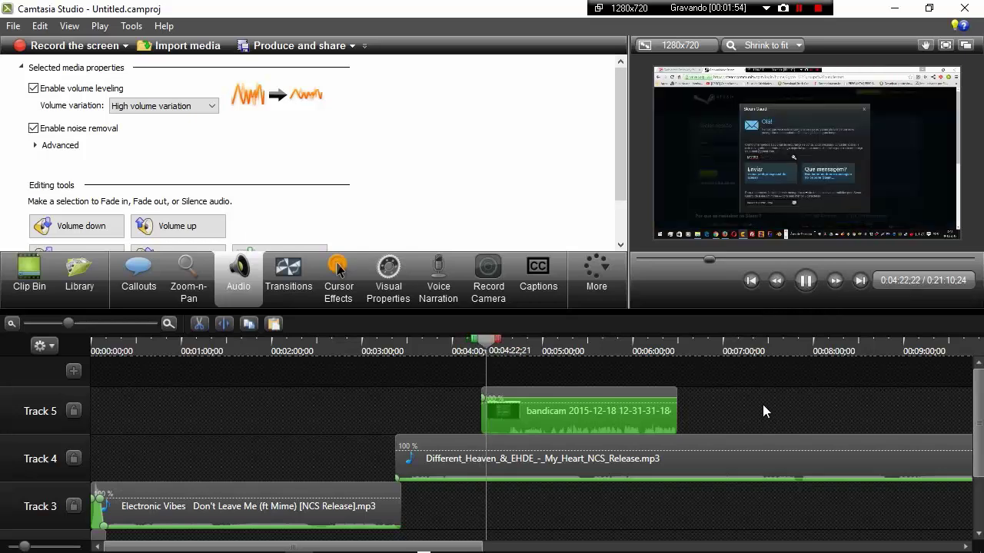
scroll(763, 404, "down", 3)
scroll(762, 404, "down", 1)
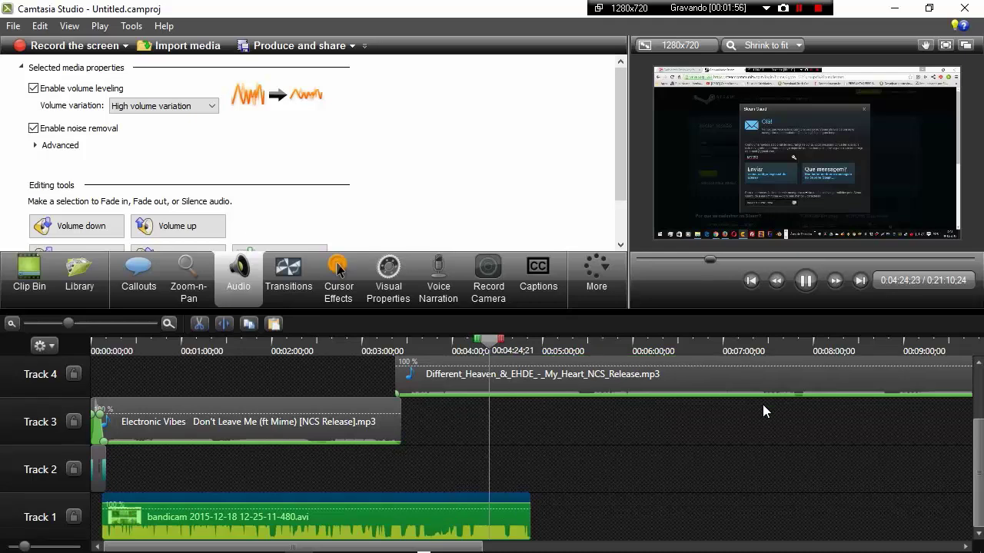
scroll(762, 405, "up", 3)
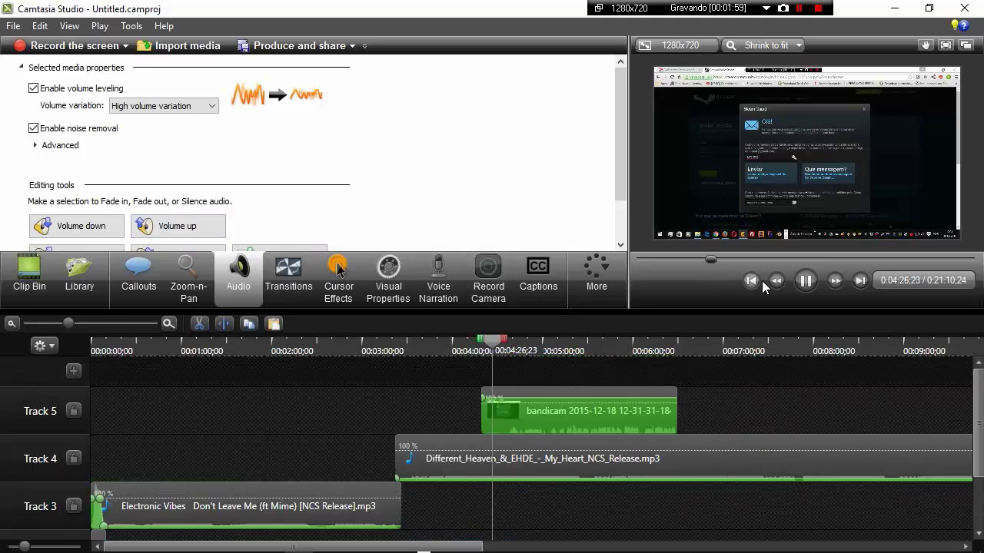
left_click(805, 281)
Zoom the timeline out and set the playhead to 0:04:52;12.
scroll(593, 461, "down", 3)
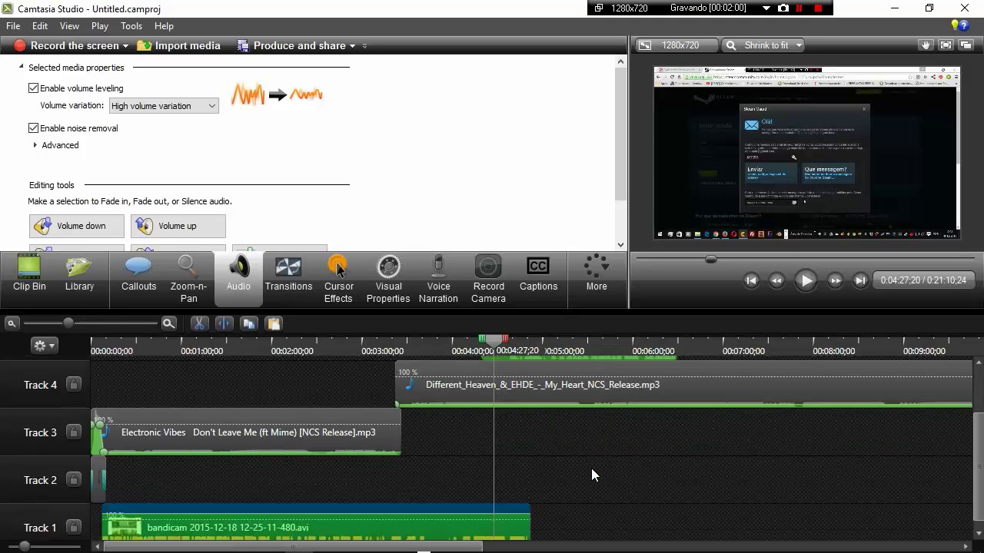
left_click(13, 325)
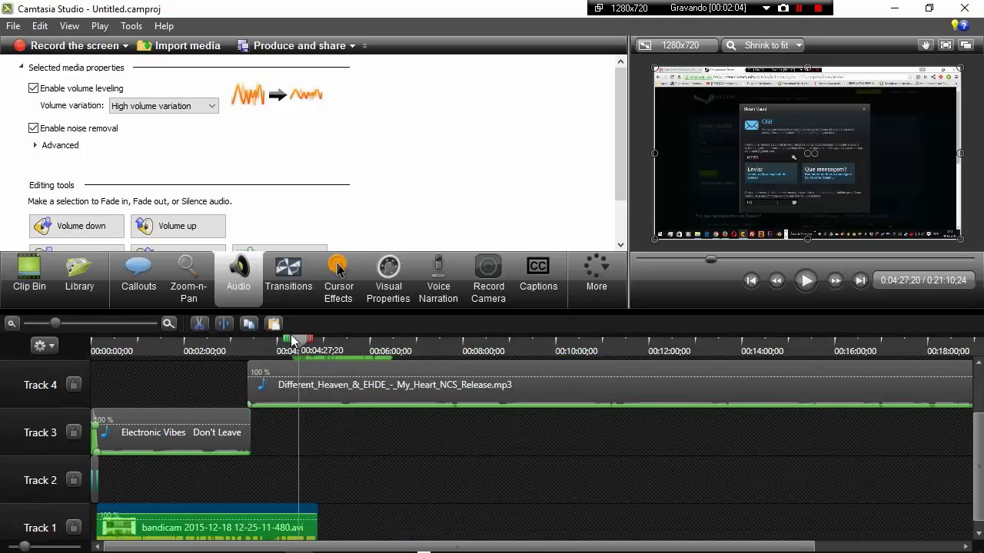
left_click_drag(299, 339, 314, 347)
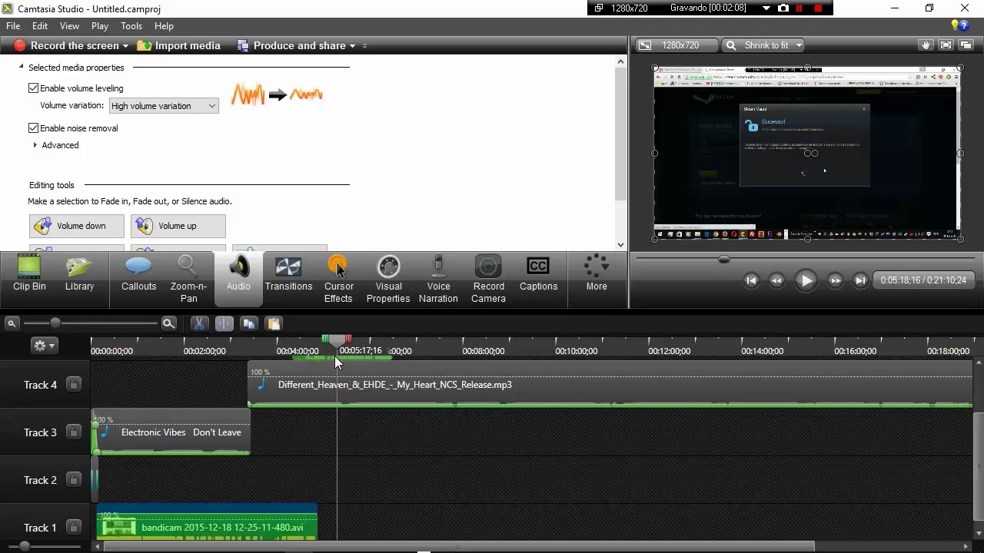
key("ctrl+v")
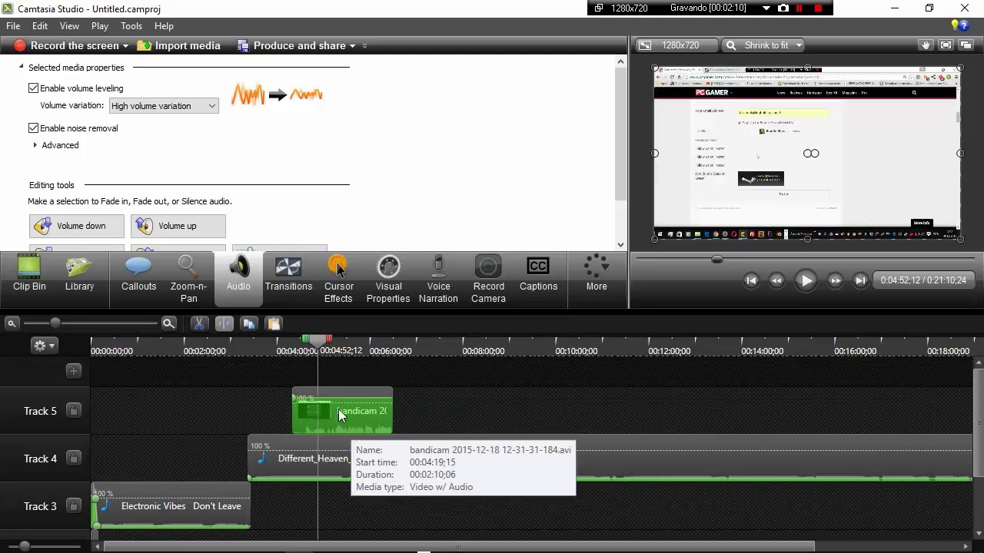
Snap the Track 5 recording to the playhead, then preview from 0:04:39;15.
left_click_drag(338, 403, 364, 399)
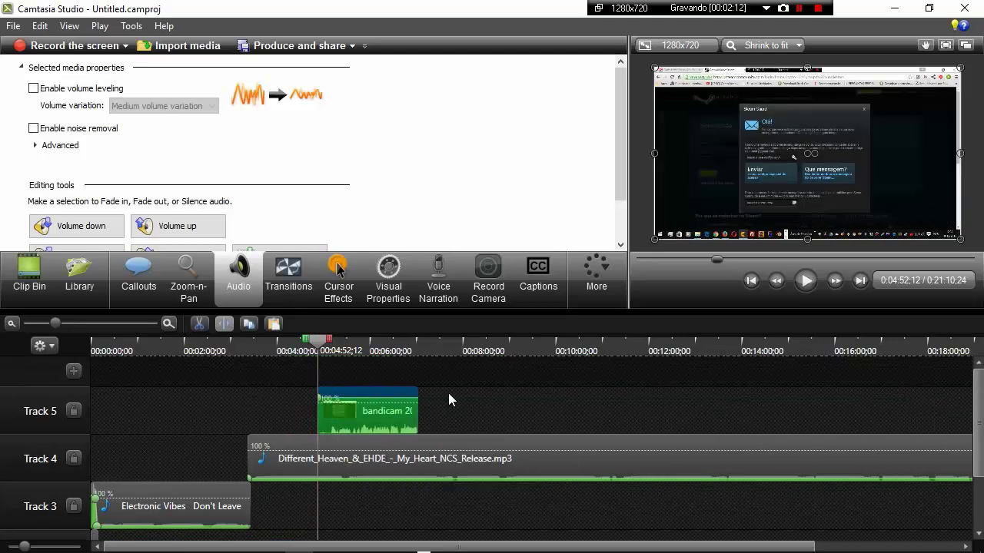
scroll(521, 389, "down", 2)
scroll(517, 399, "up", 1)
scroll(517, 398, "up", 1)
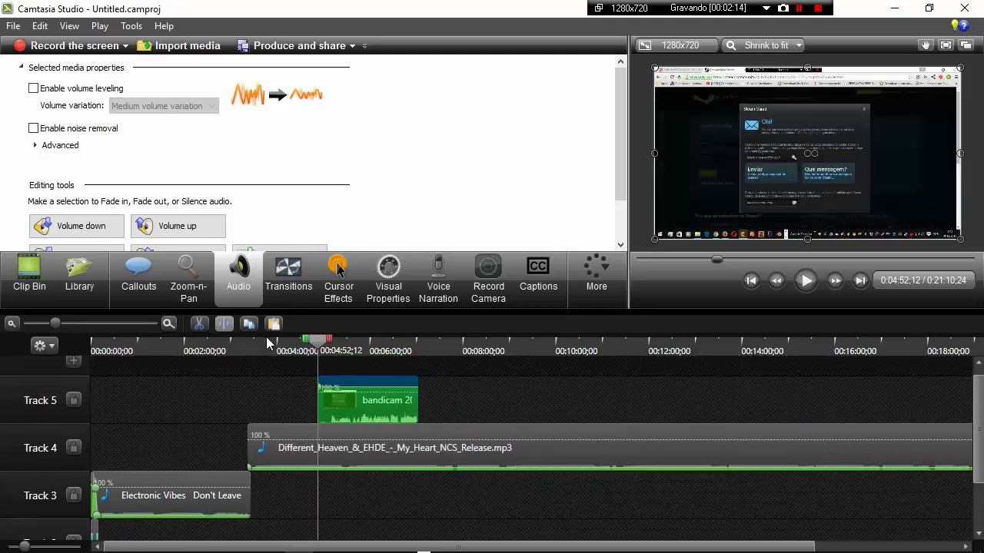
left_click_drag(321, 340, 307, 342)
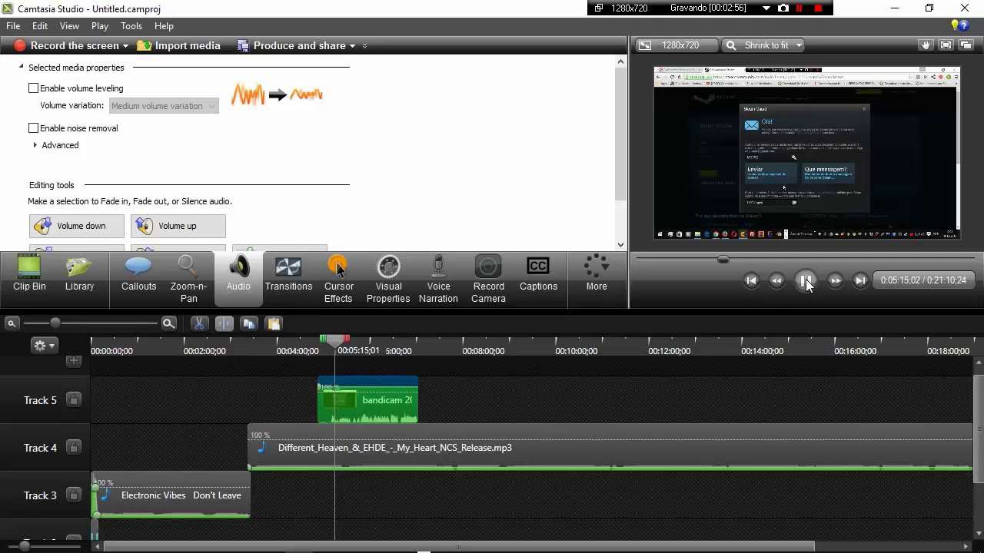
left_click(805, 282)
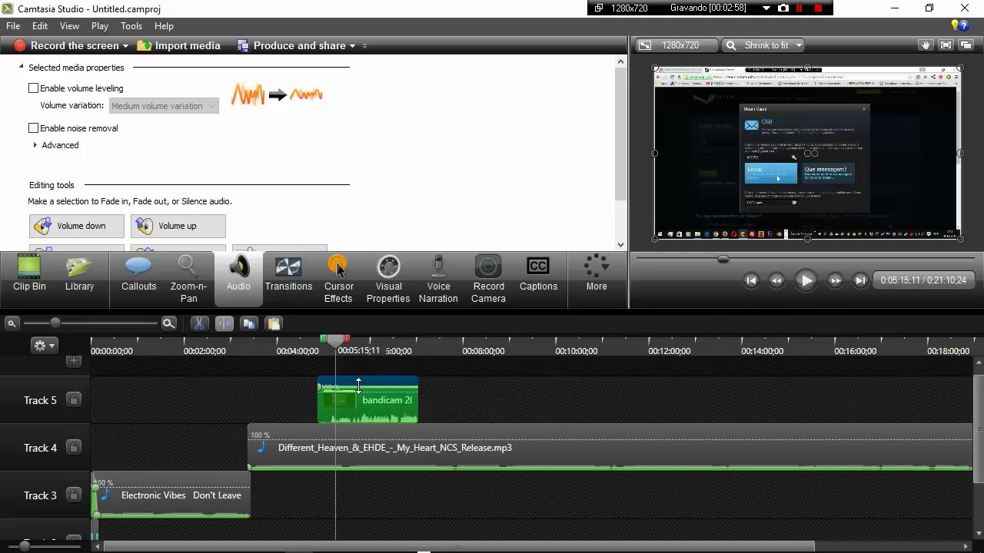
Enable noise removal and High volume variation leveling for the Track 5 recording.
mouse_move(360, 385)
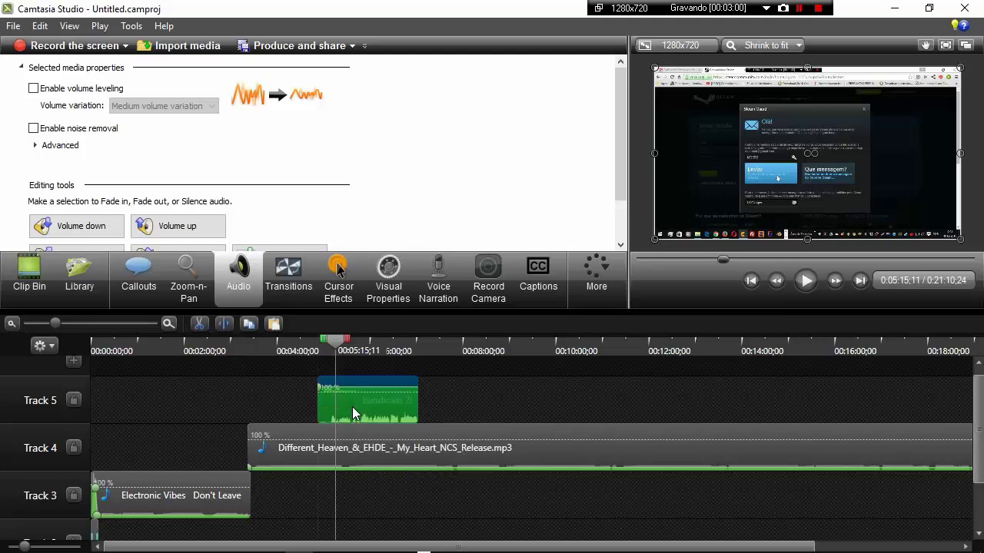
left_click(34, 129)
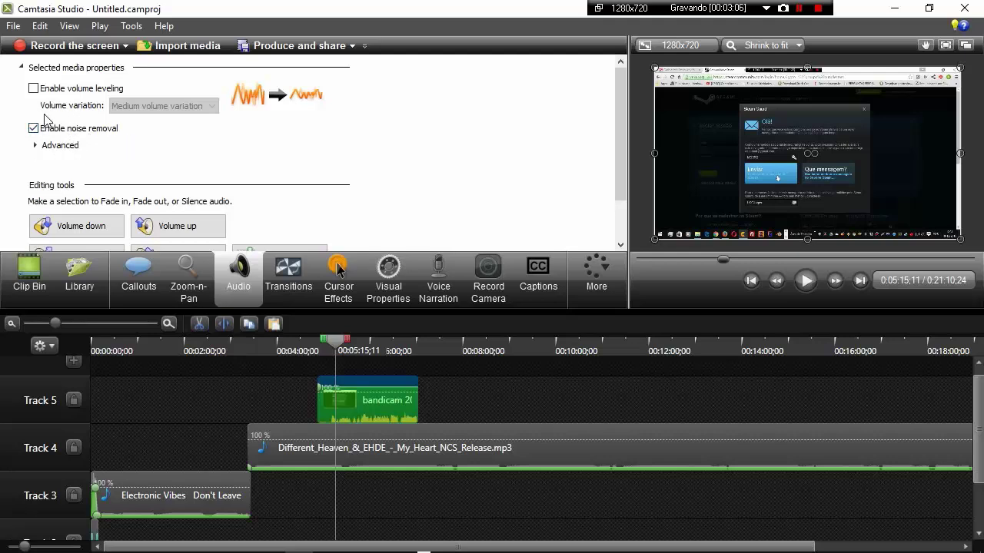
left_click(34, 88)
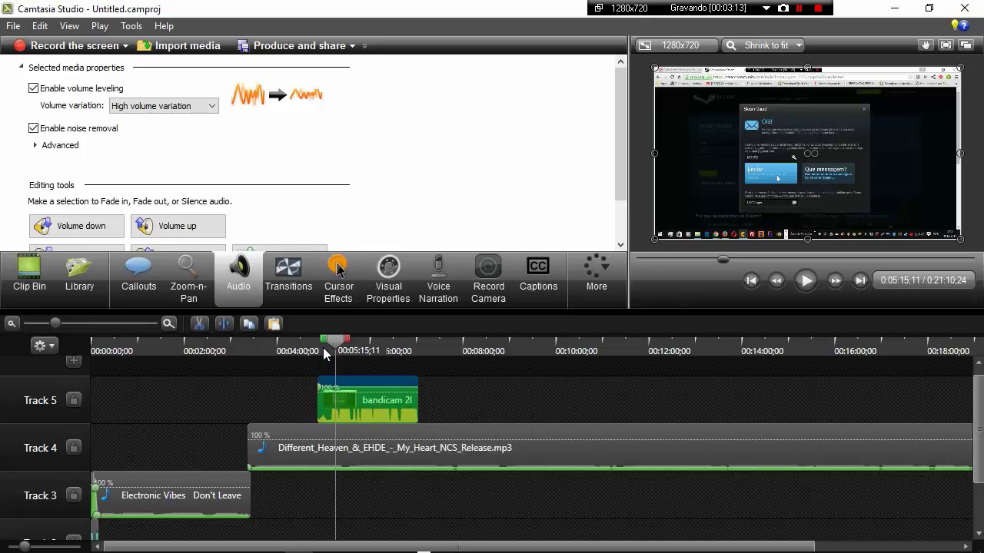
Preview the Track 5 recording from its start, then return the playhead to 0:04:52;12.
left_click_drag(335, 350, 318, 350)
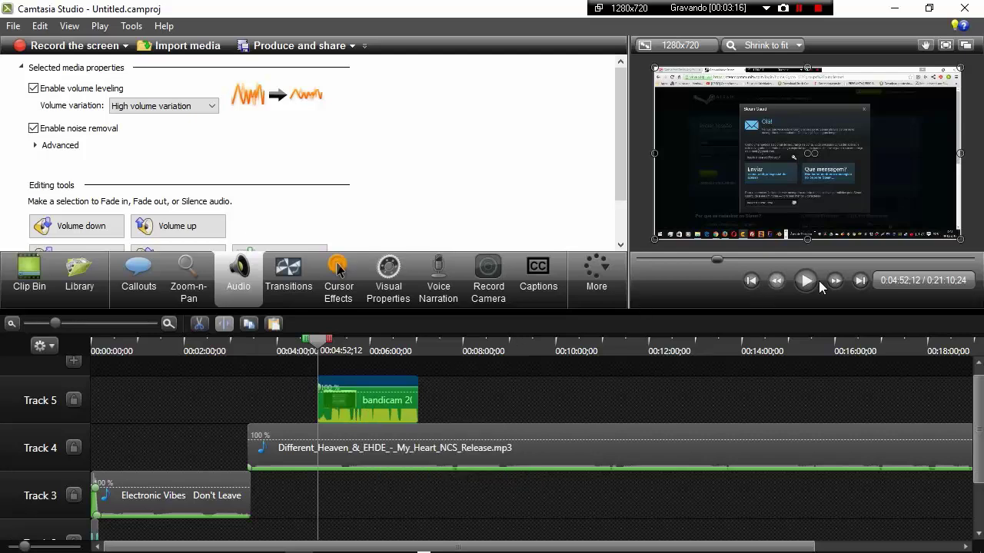
left_click(798, 285)
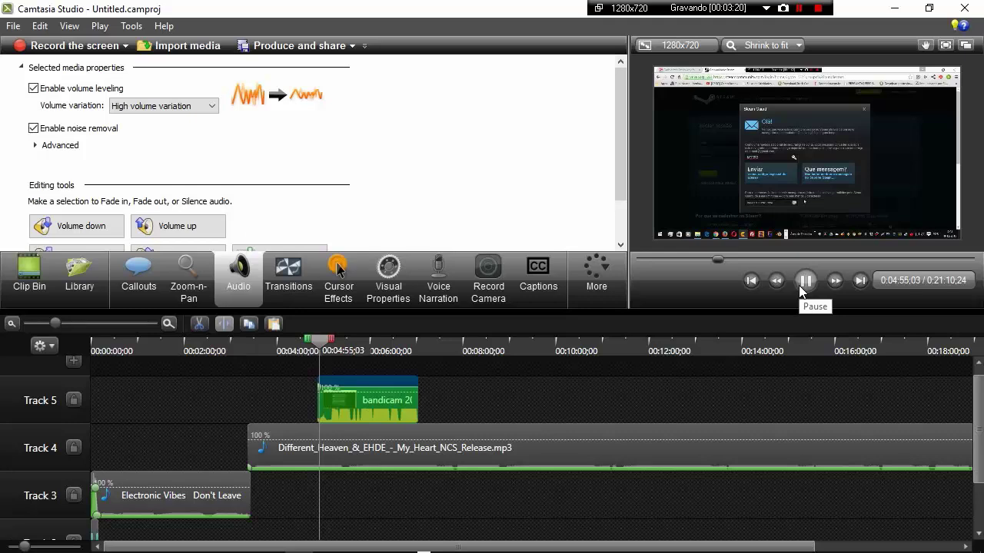
left_click(799, 285)
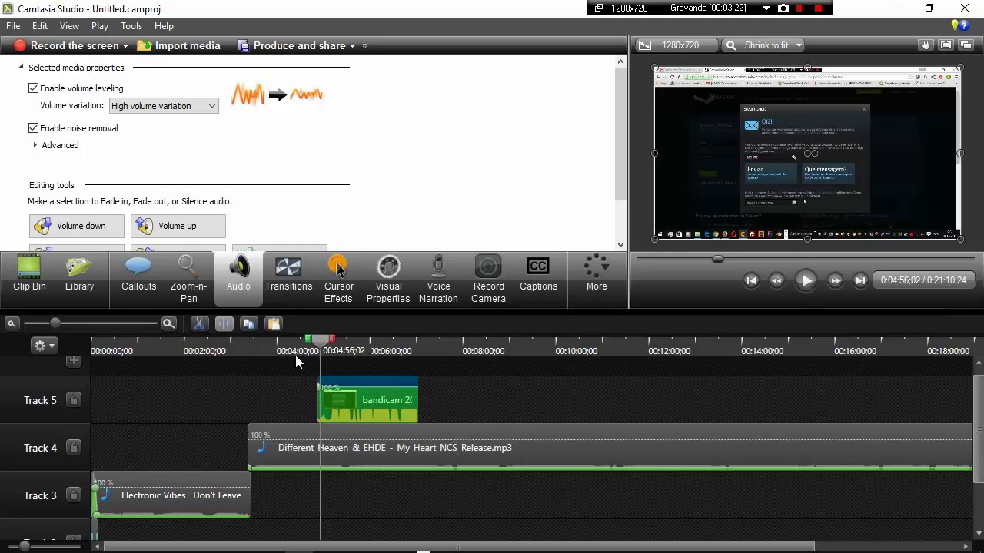
left_click(318, 347)
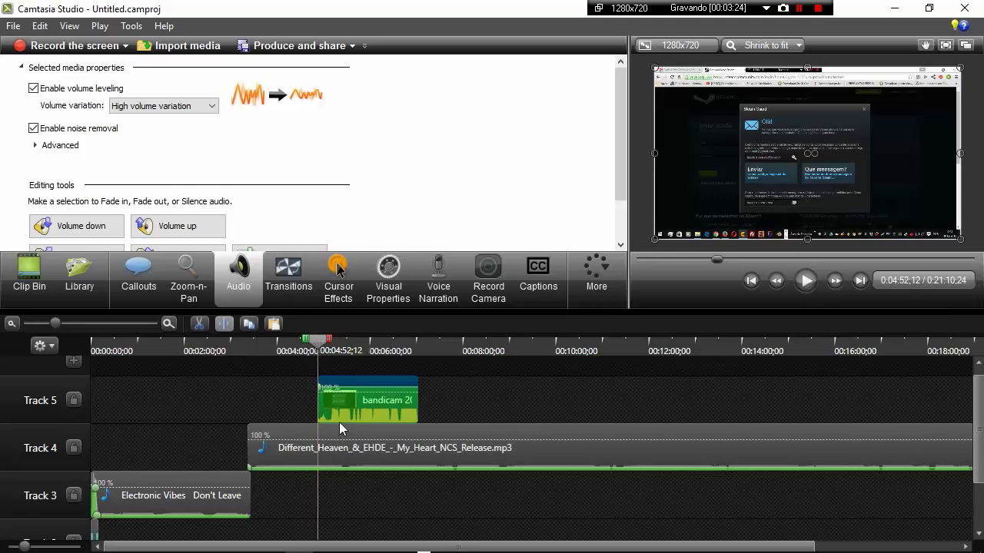
Shift the Track 5 bandicam clip slightly earlier, check it, and return to about 4:20.
left_click_drag(373, 403, 367, 404)
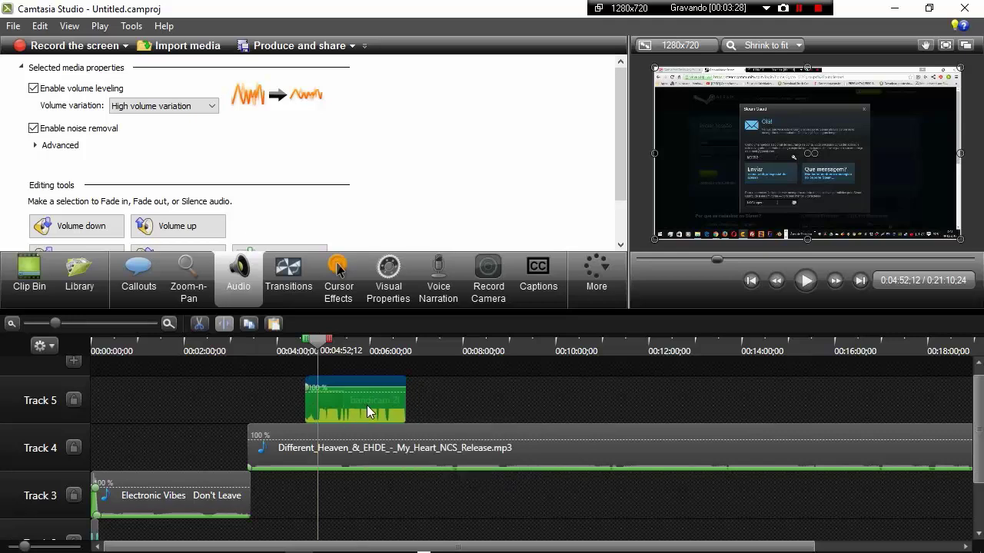
left_click(803, 284)
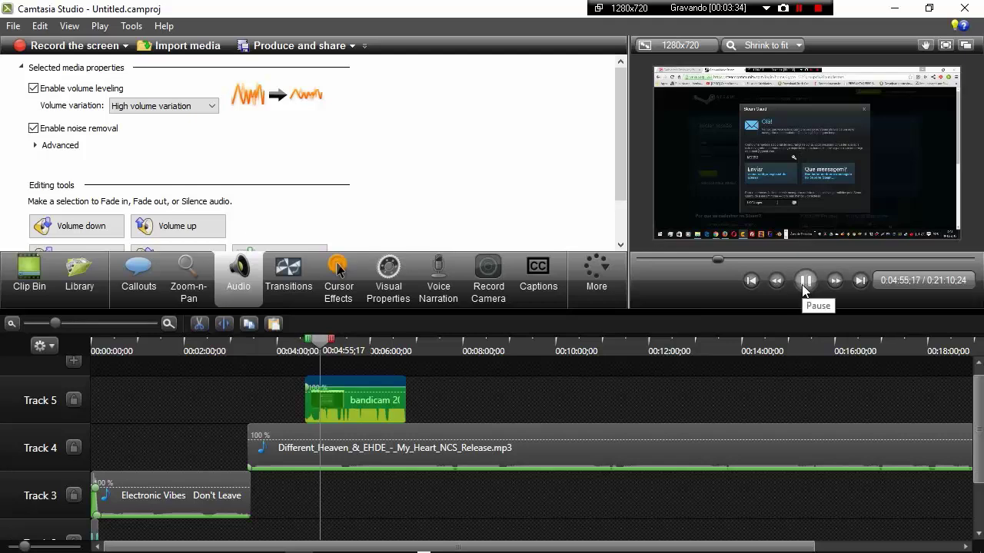
left_click(803, 284)
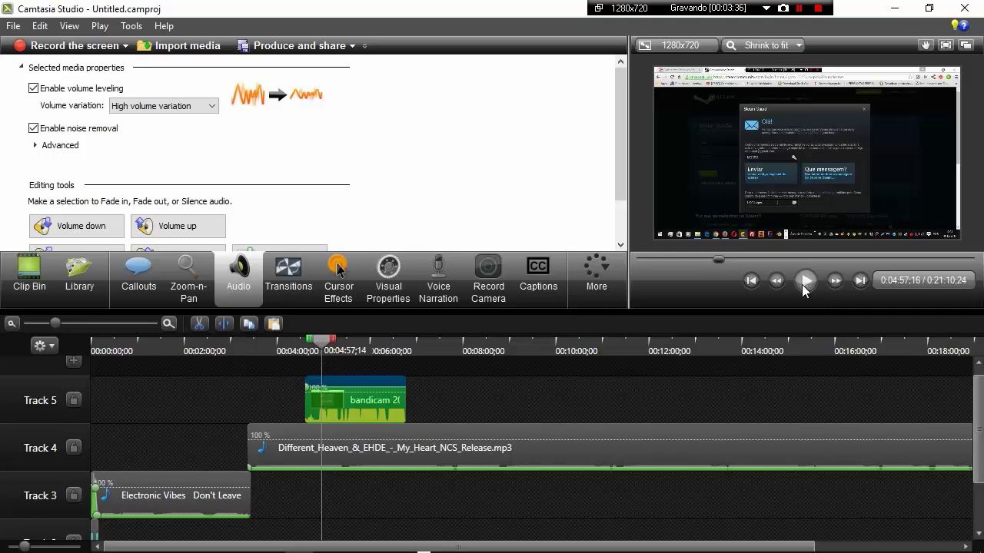
left_click_drag(321, 346, 317, 347)
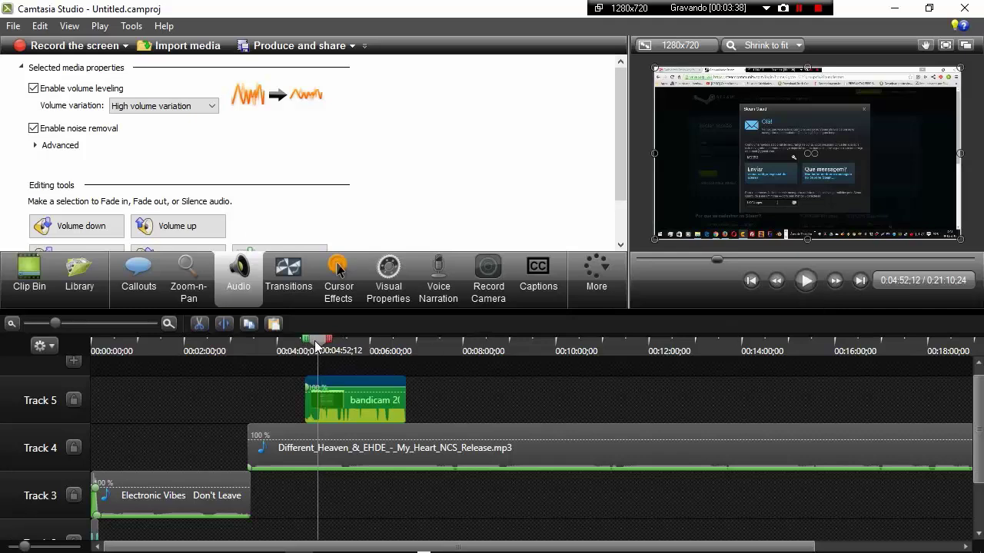
left_click_drag(341, 412, 339, 411)
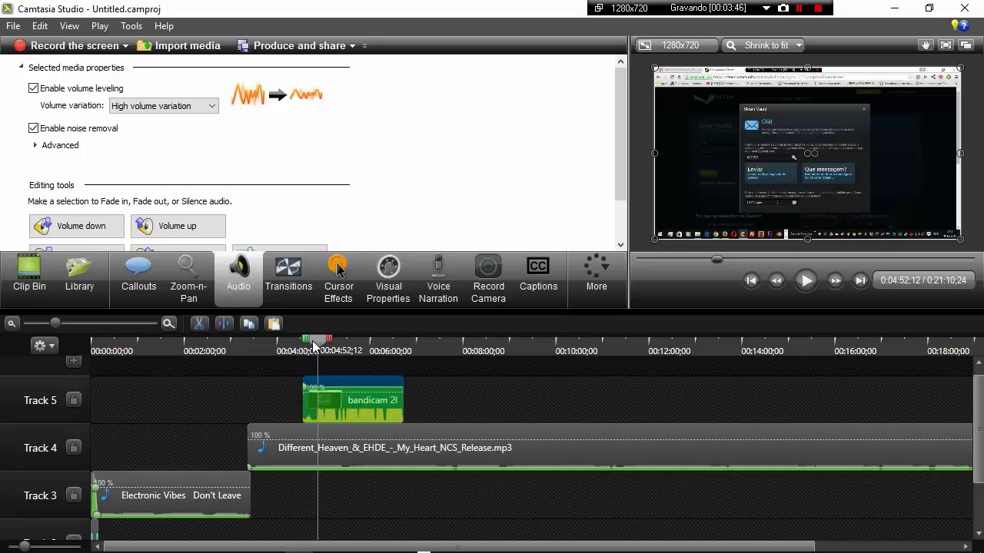
left_click_drag(314, 348, 305, 347)
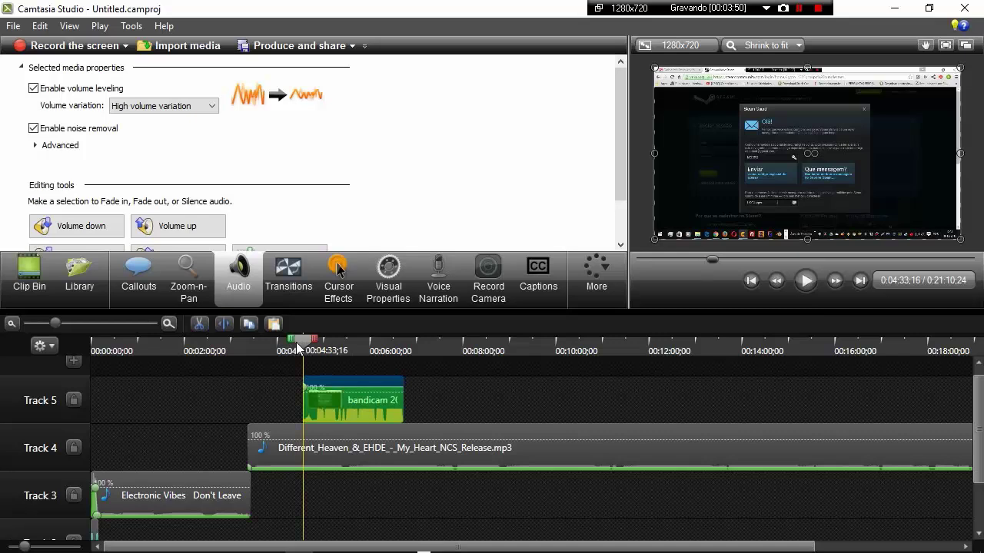
left_click(293, 348)
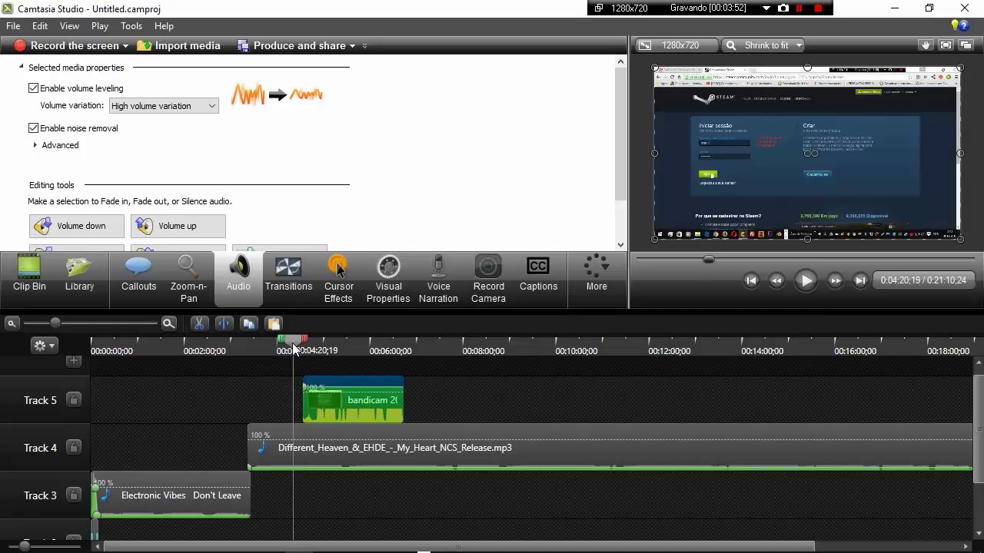
left_click(804, 281)
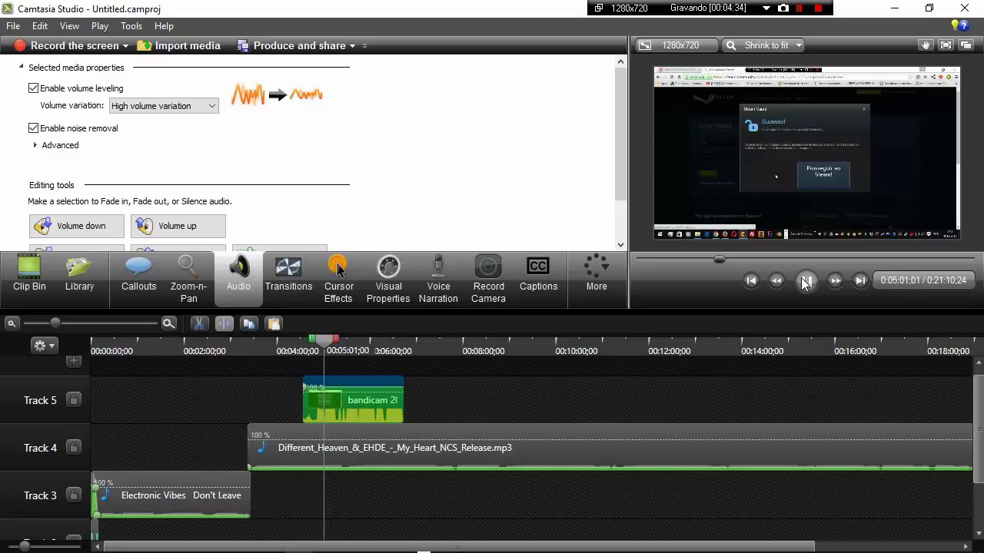
left_click(805, 281)
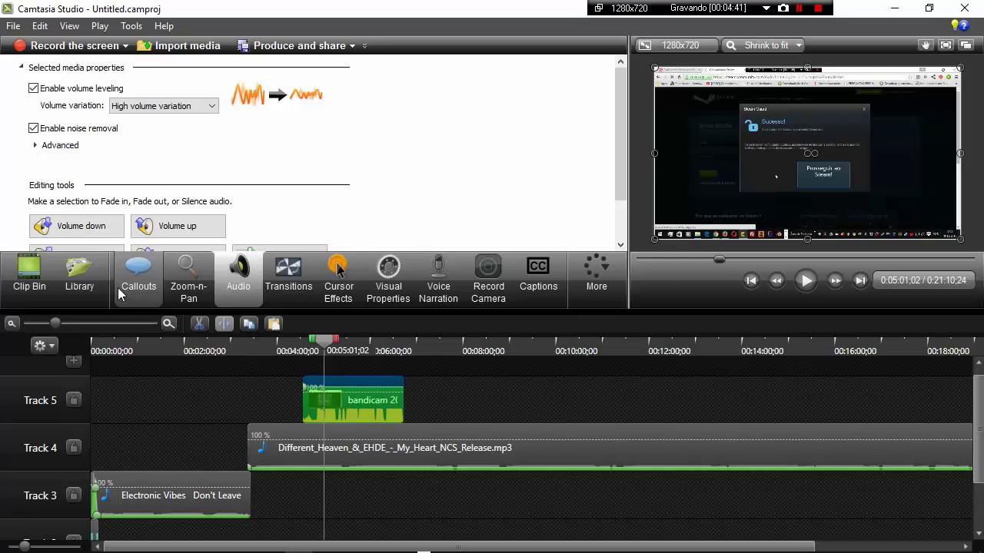
Insert Track 6 and place the third bandicam recording on it after the Track 5 clip.
left_click(73, 367)
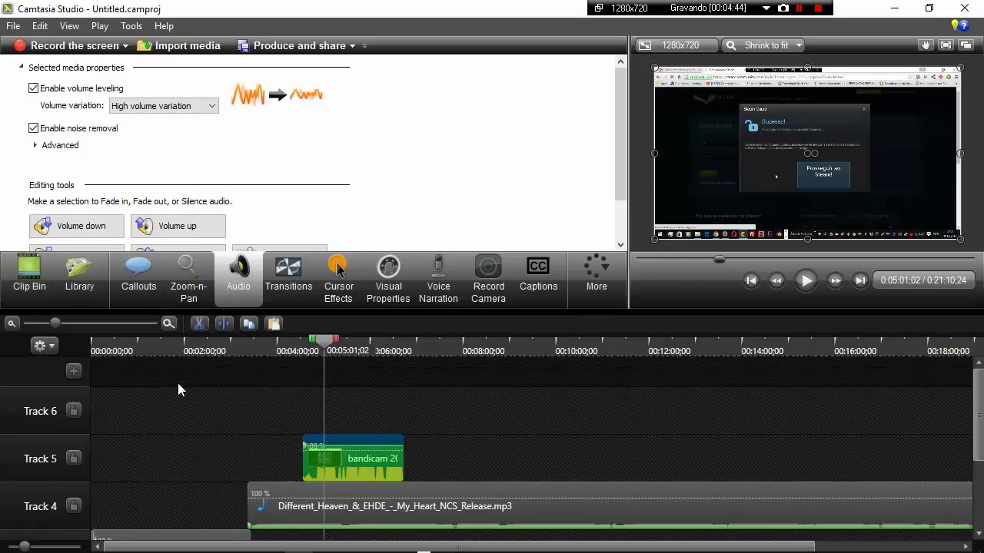
left_click(33, 278)
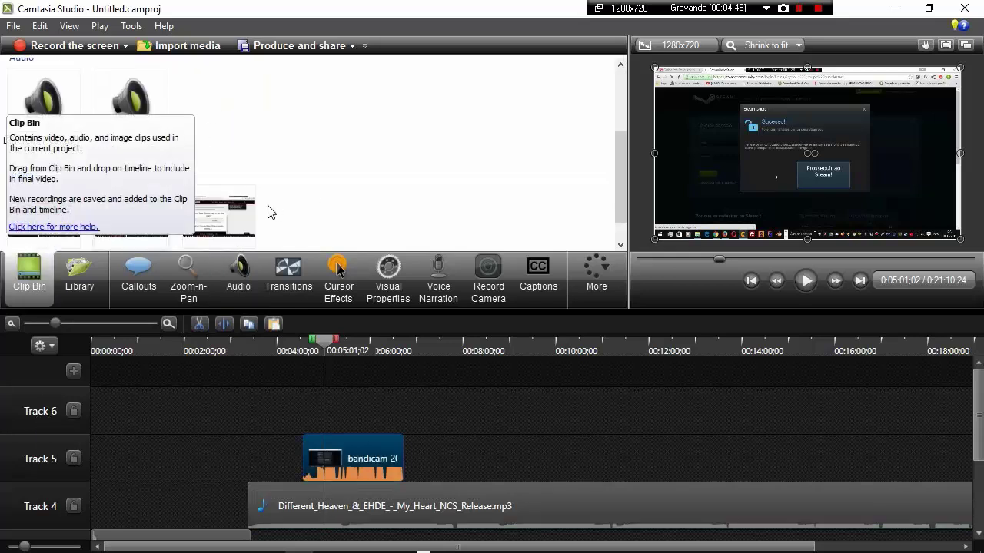
left_click(222, 220)
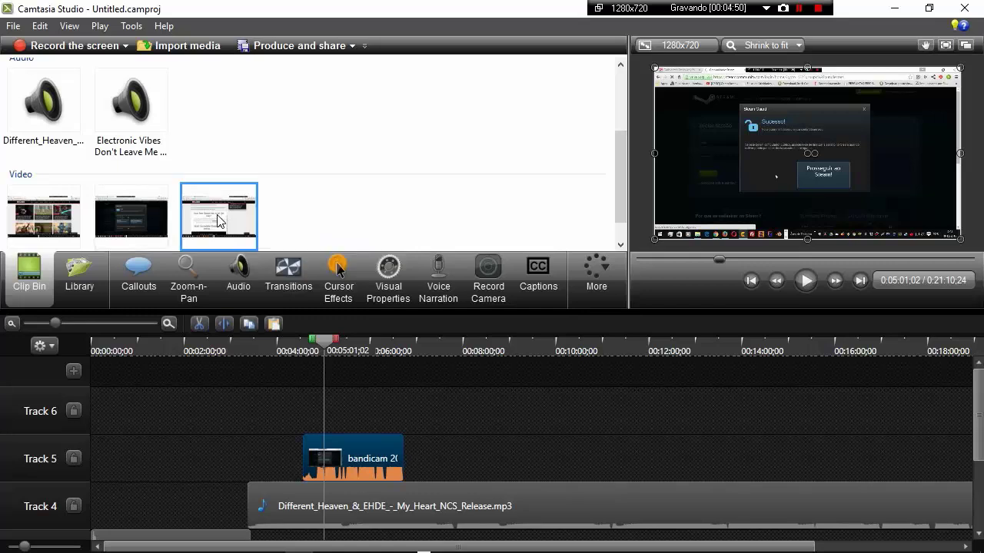
mouse_move(223, 221)
left_mouse_down()
mouse_move(418, 410)
mouse_move(462, 403)
left_mouse_up()
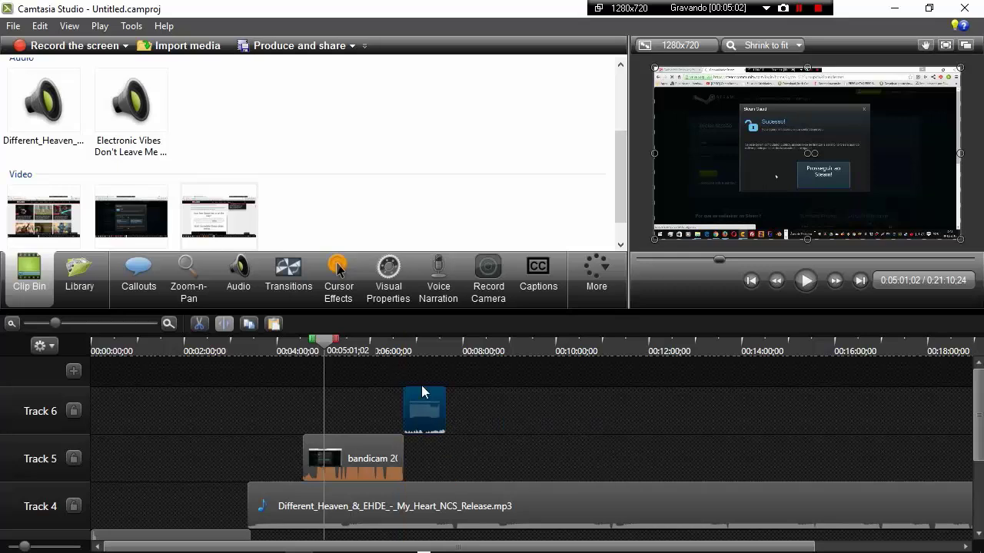
left_click(235, 277)
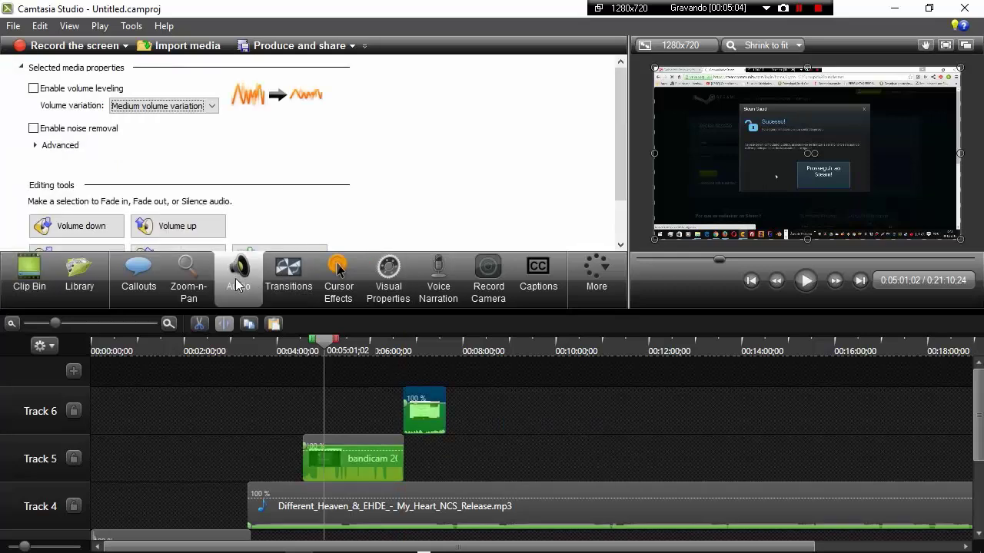
Enable noise removal and High volume variation leveling for the Track 6 clip.
left_click(444, 425)
left_click(33, 129)
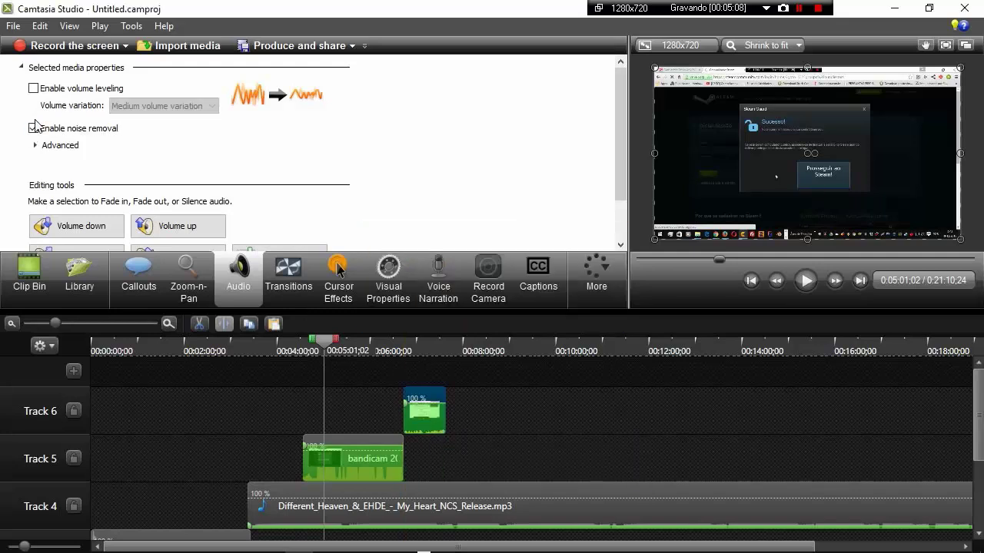
left_click(33, 88)
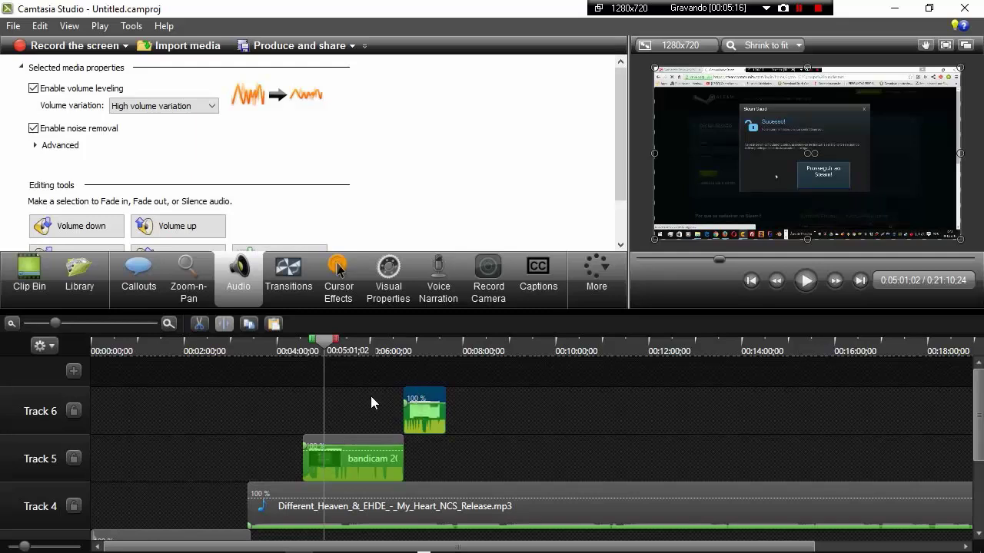
Zoom the timeline in and raise the Track 6 clip's volume to 247%.
left_click(169, 322)
left_click(168, 324)
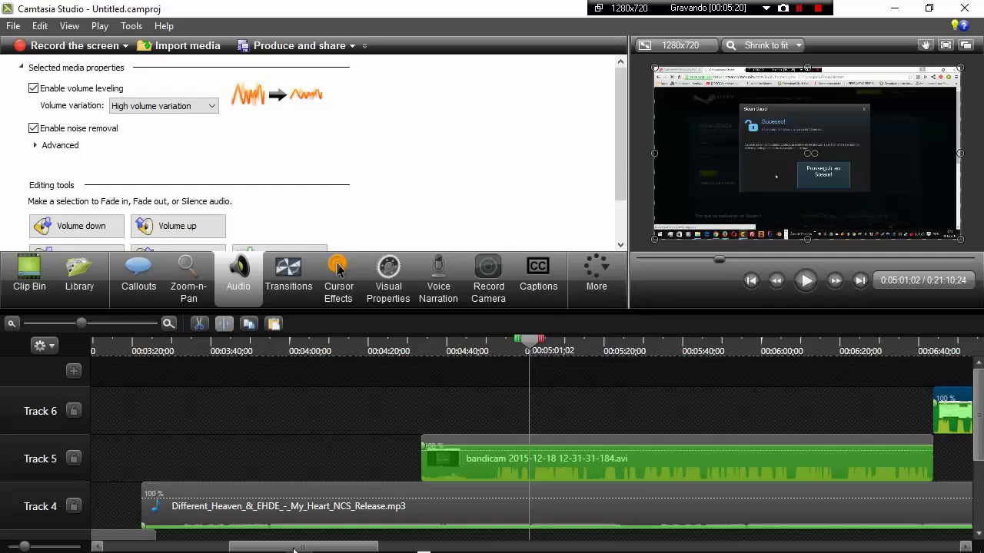
left_click_drag(295, 551, 390, 550)
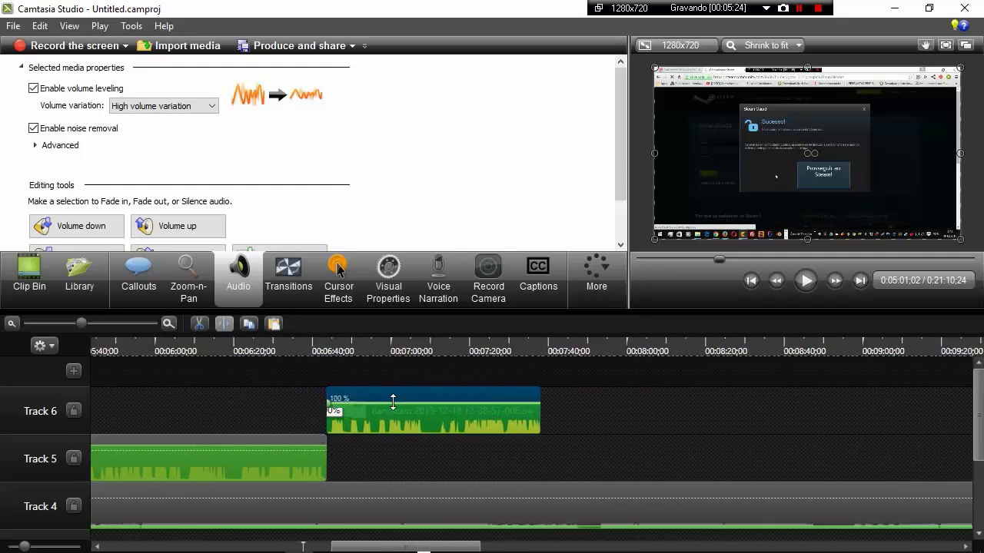
left_click_drag(393, 402, 395, 397)
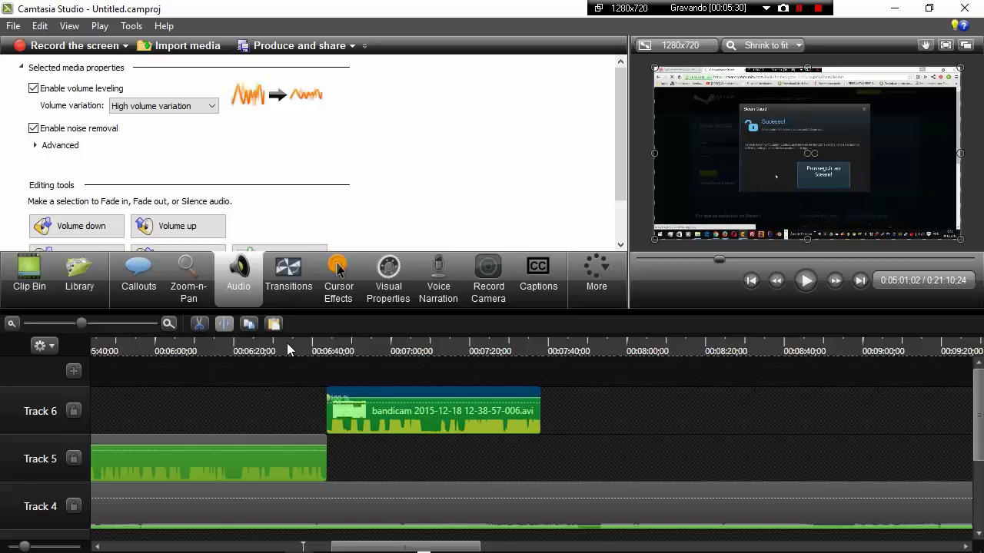
Preview the new Track 6 clip from 6:41 to 6:47.
left_click_drag(287, 343, 312, 348)
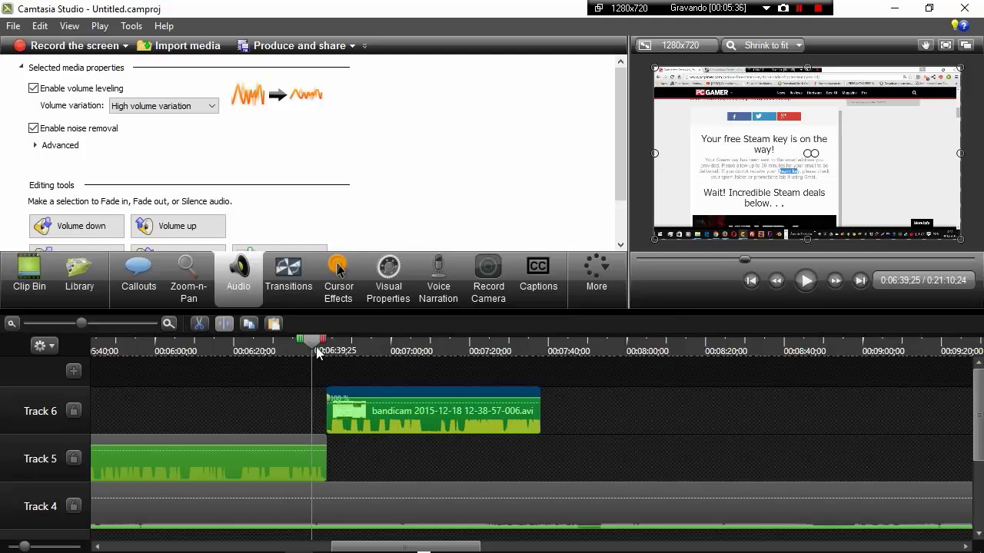
left_click_drag(313, 348, 318, 347)
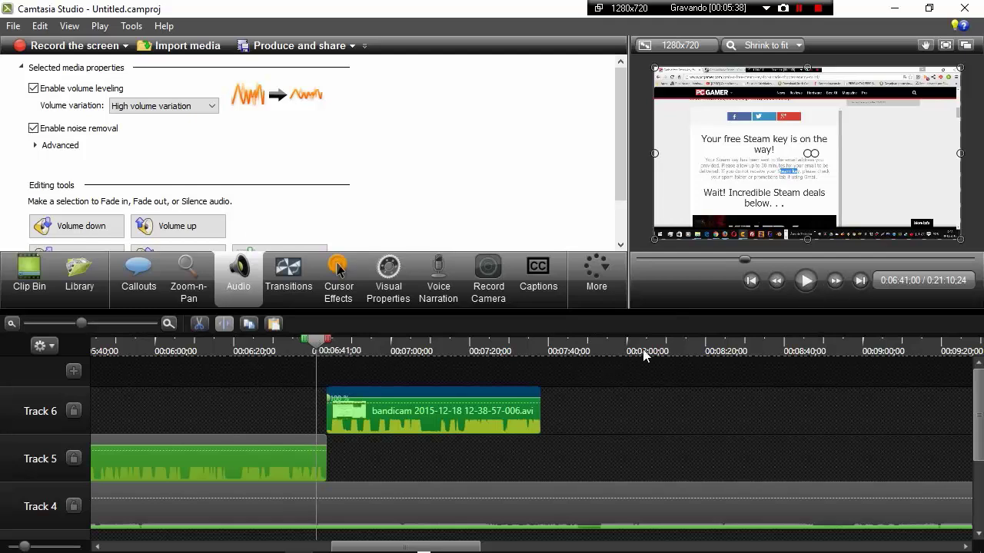
left_click(807, 283)
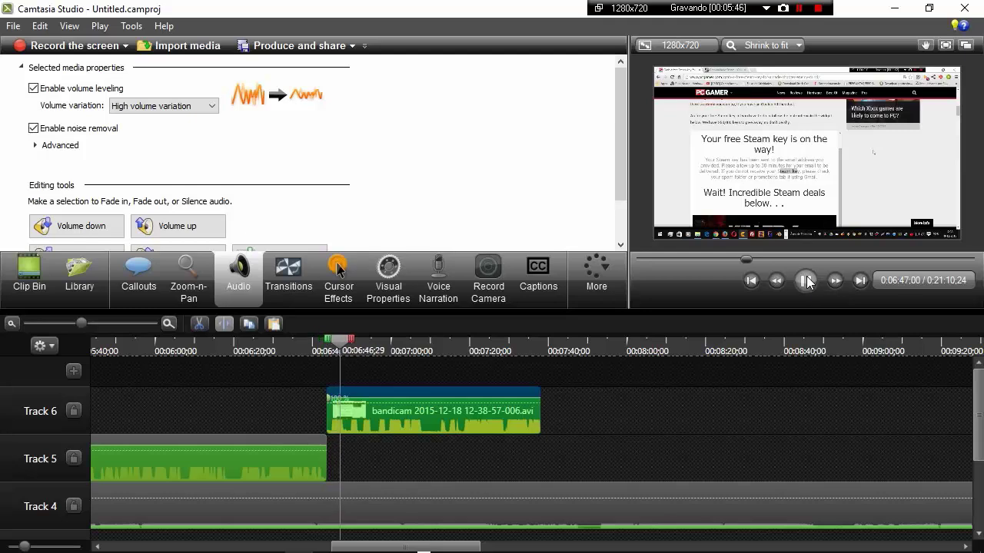
left_click(807, 283)
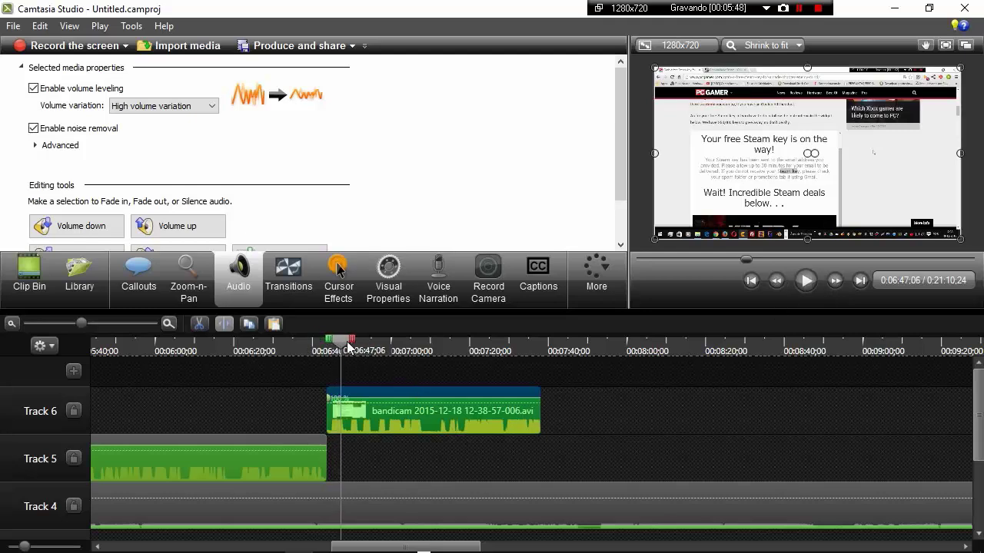
left_click_drag(339, 346, 315, 347)
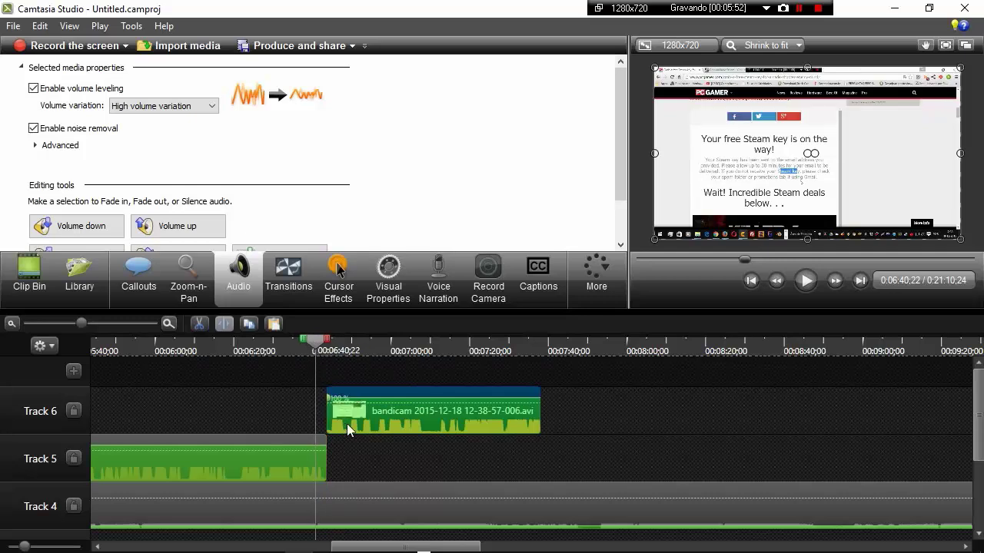
Reposition the Track 6 clip to start at 6:43 and play from its new start.
left_click_drag(349, 413, 399, 410)
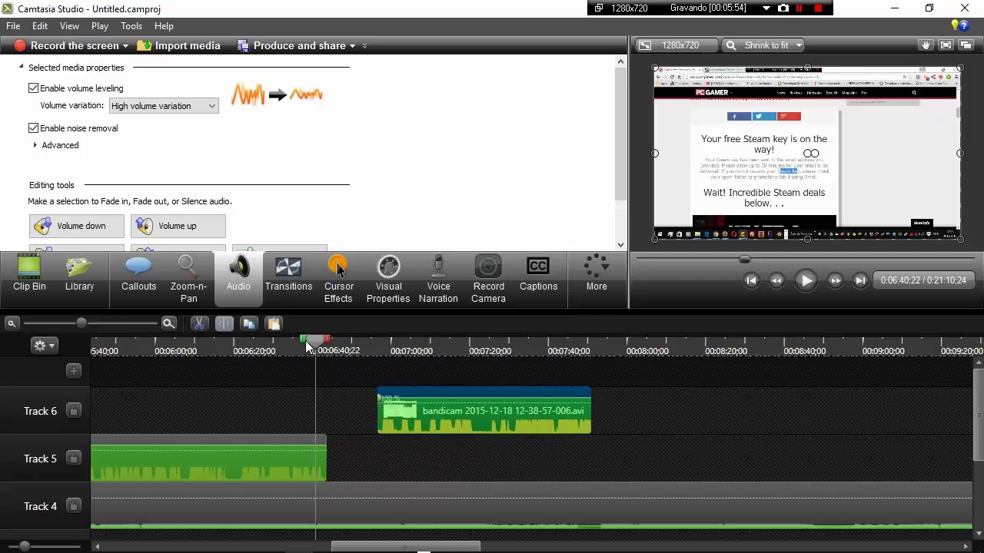
left_click_drag(315, 346, 327, 348)
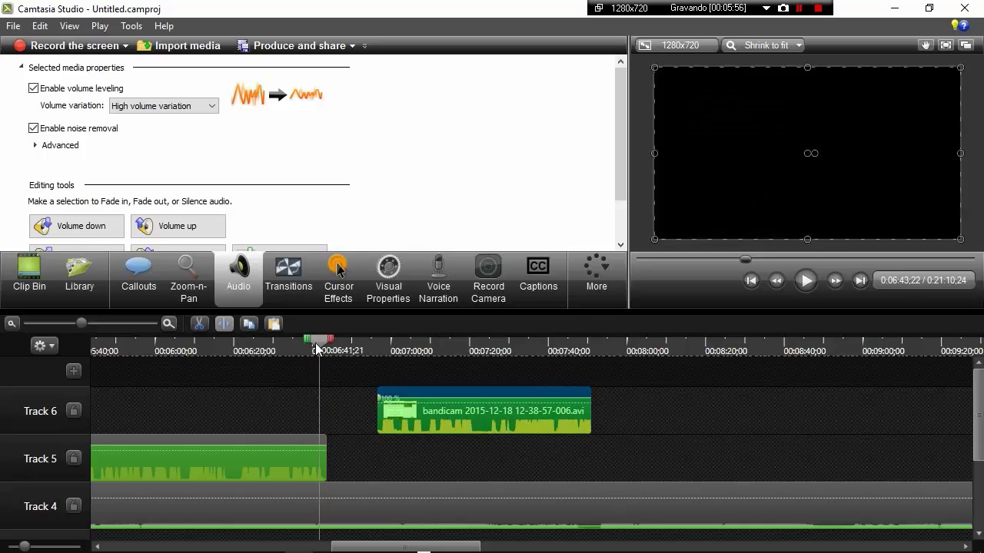
left_click_drag(321, 347, 317, 348)
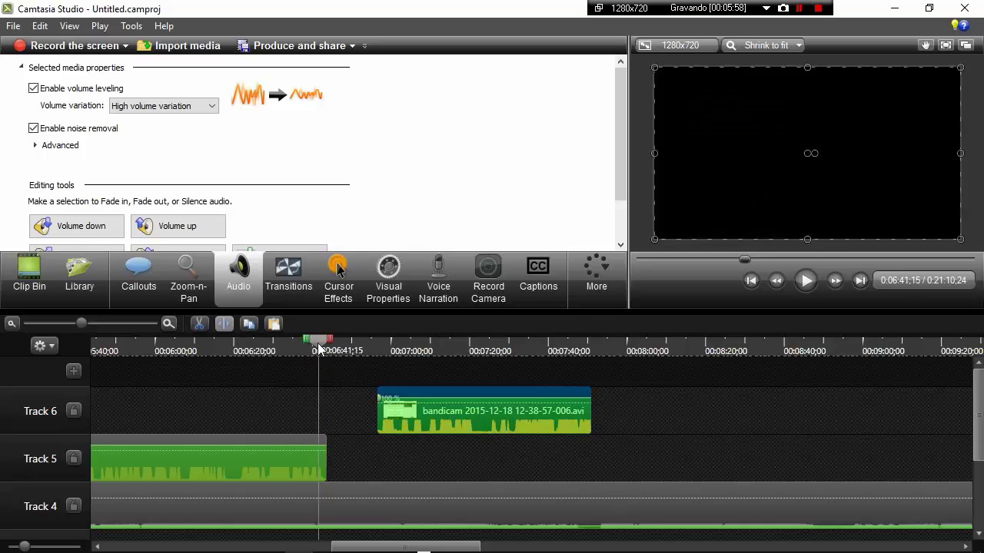
left_click(803, 283)
left_click(410, 412)
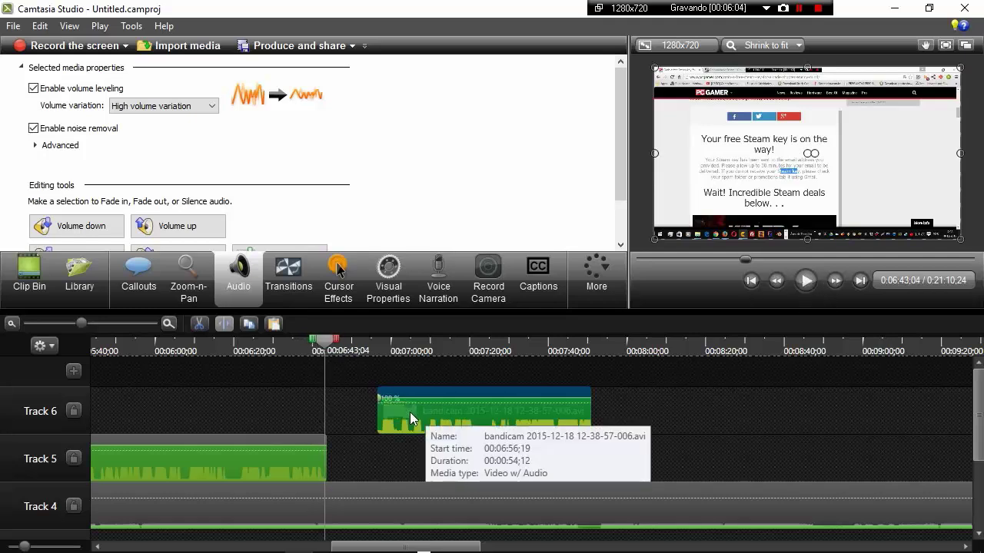
left_click_drag(415, 413, 357, 417)
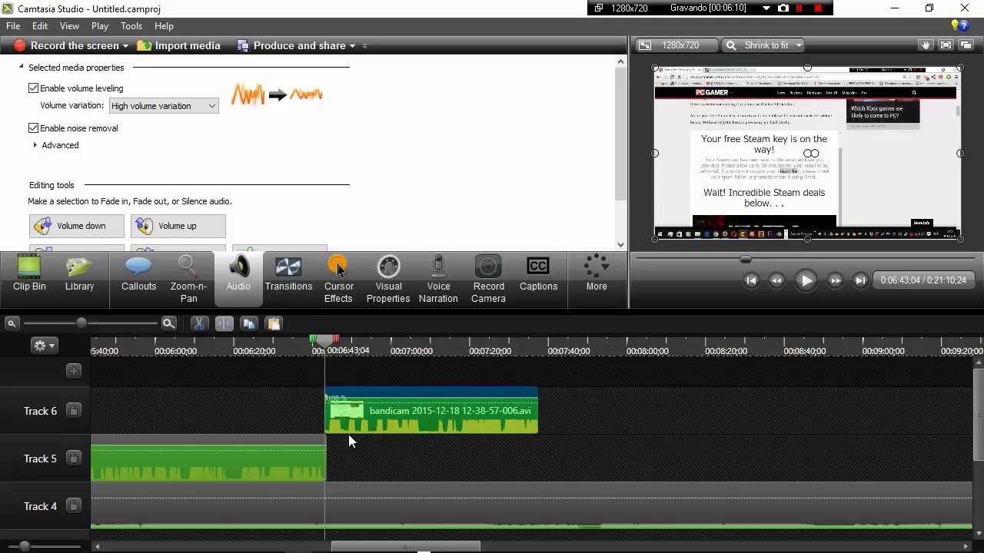
left_click(808, 287)
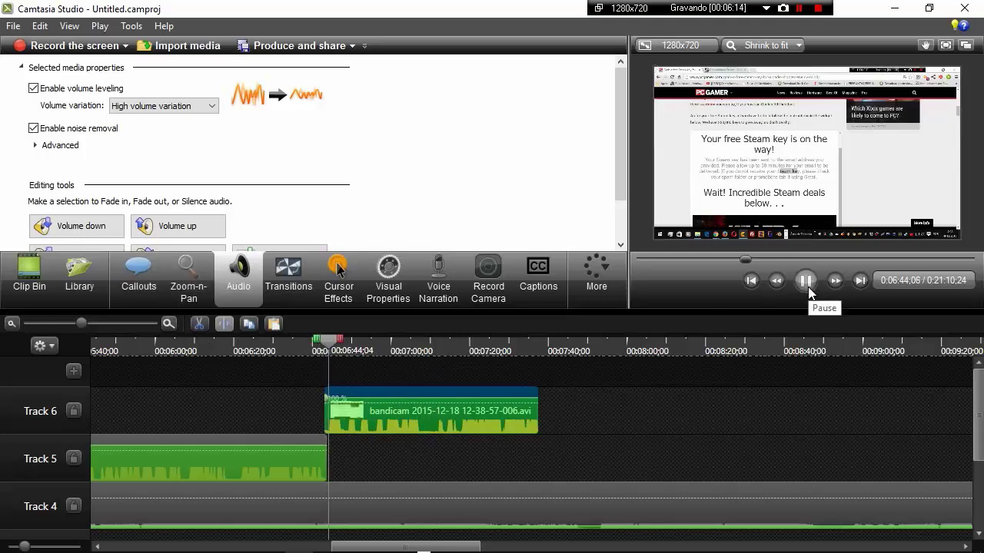
left_click(808, 288)
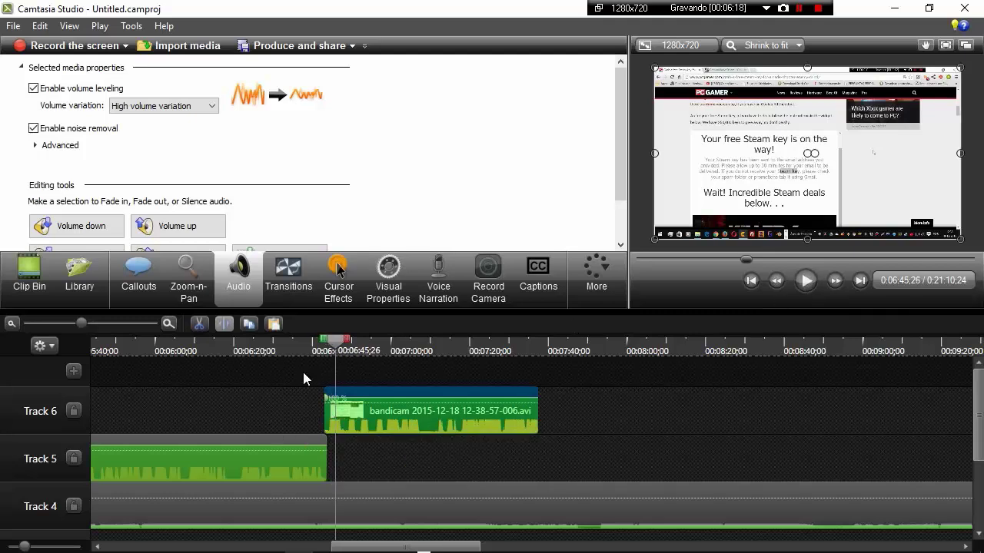
Zoom the timeline in and preview from just before 6:42.
left_click(167, 325)
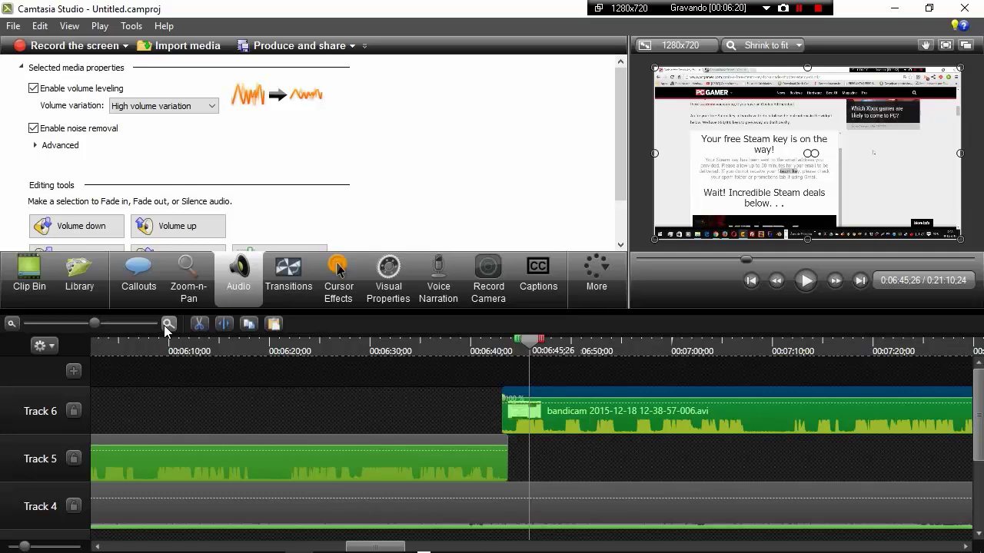
left_click(167, 325)
left_click(167, 326)
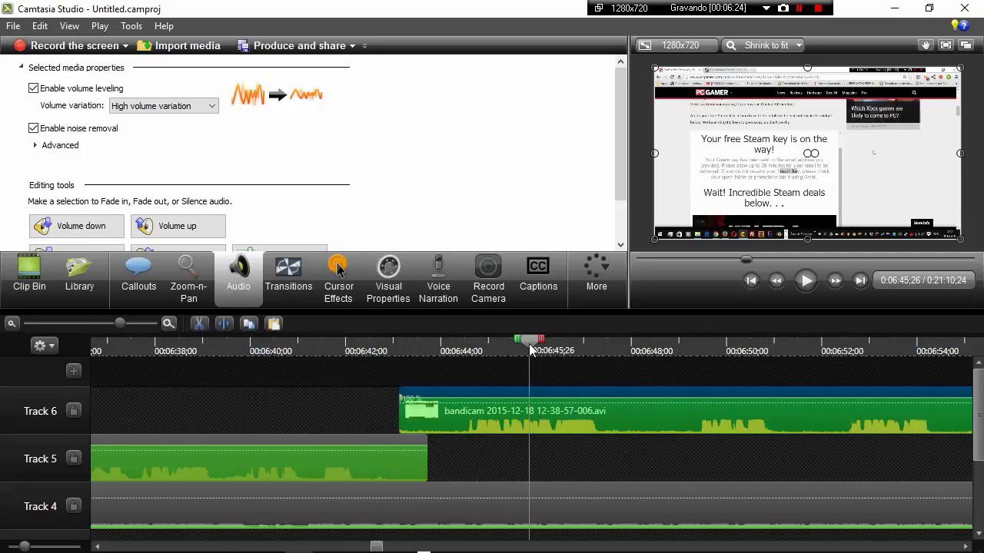
left_click_drag(531, 349, 397, 366)
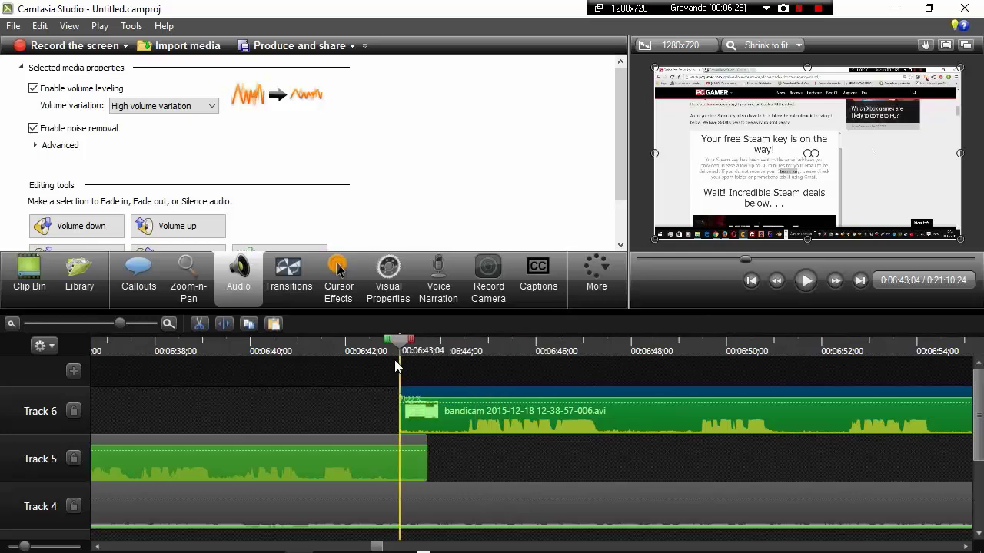
left_click_drag(398, 344, 345, 350)
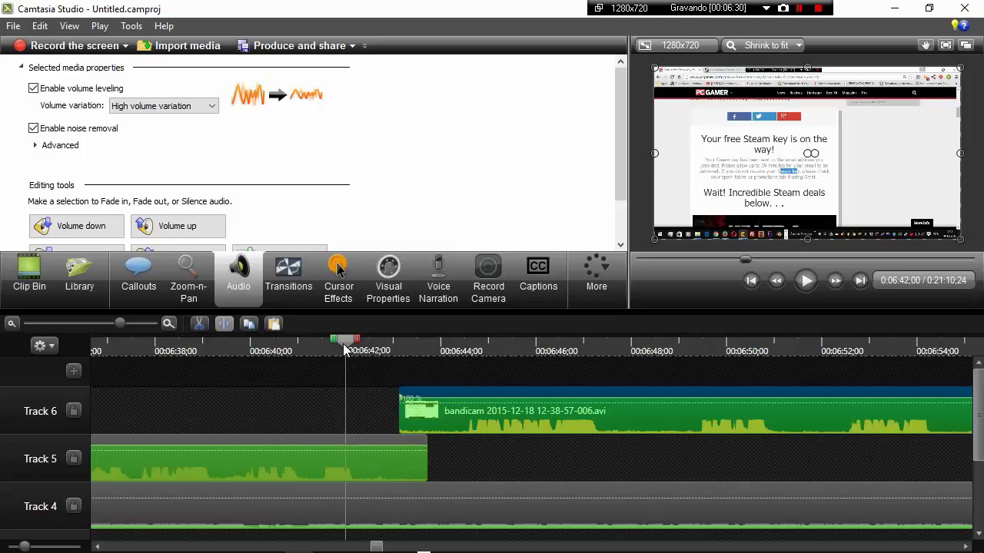
left_click(805, 283)
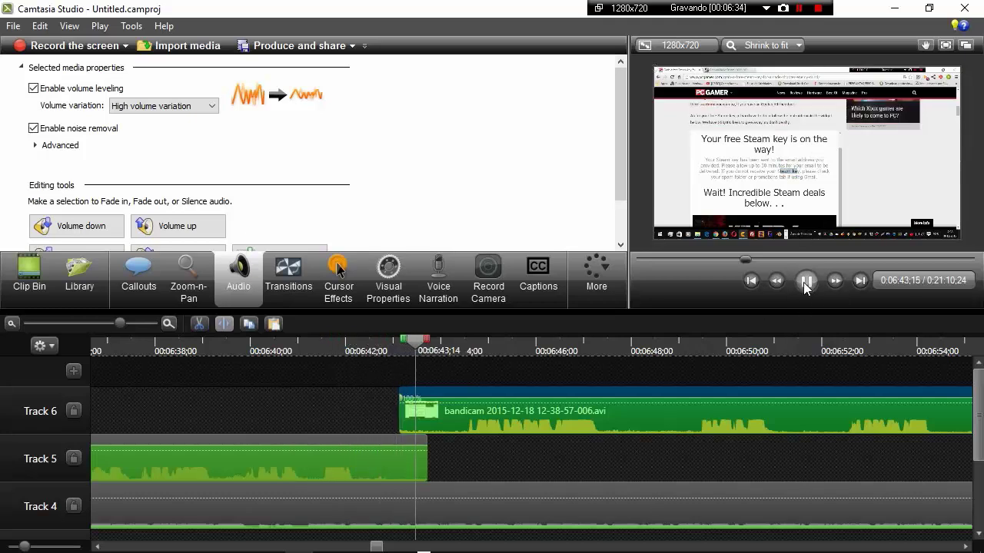
left_click(805, 283)
left_click_drag(412, 347, 357, 350)
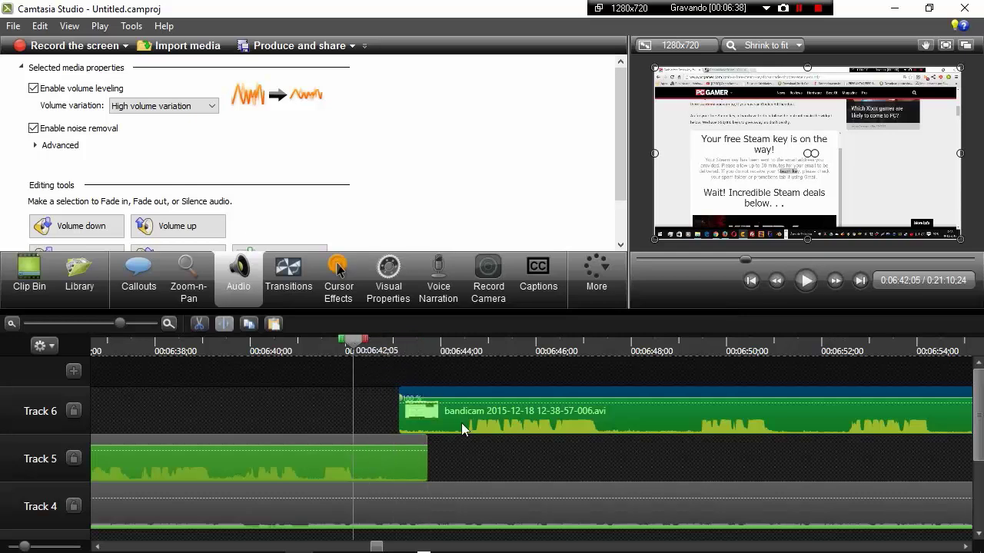
Move the Track 6 clip to start near 6:40 and play the join from 6:40:19.
left_click_drag(471, 424, 381, 415)
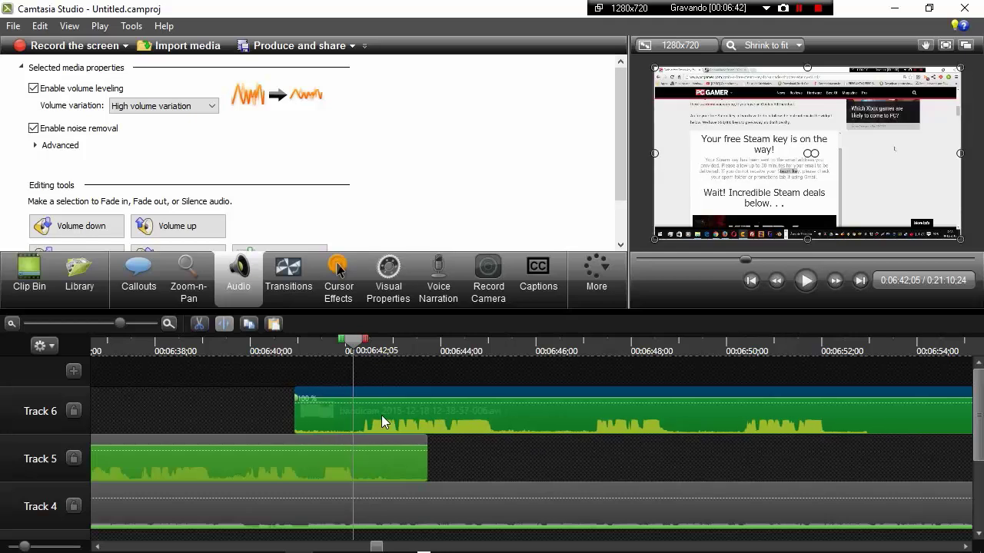
left_click_drag(382, 415, 381, 415)
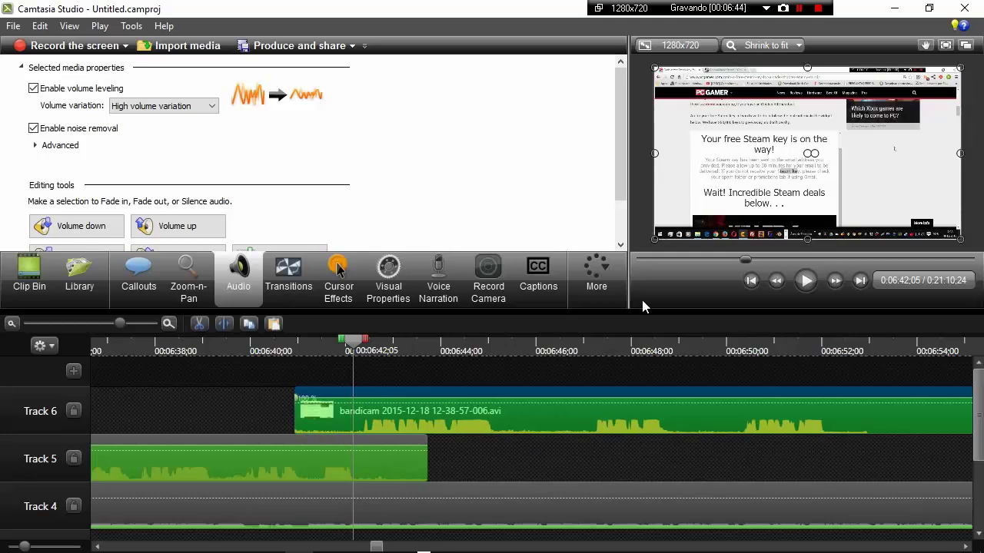
left_click(598, 377)
left_click_drag(351, 346, 279, 351)
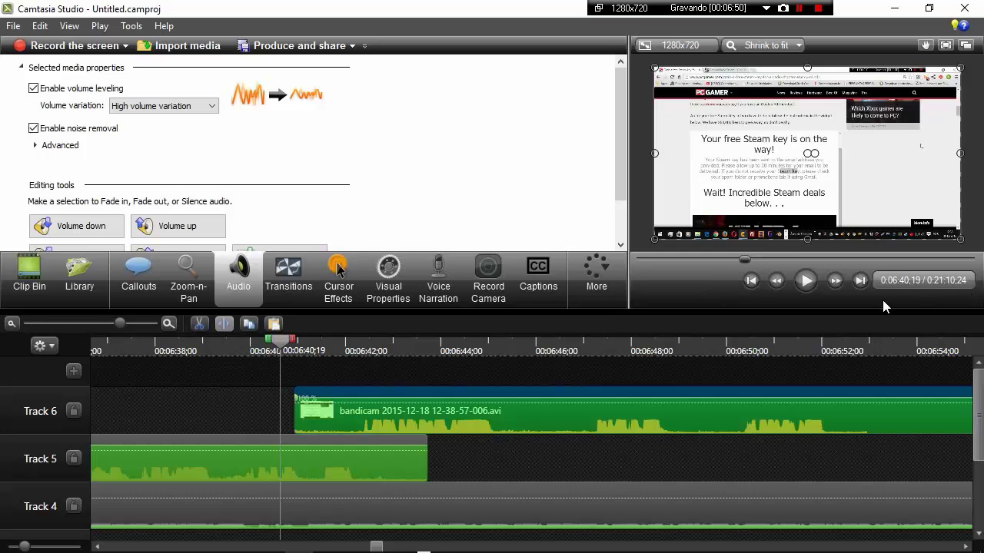
left_click(807, 281)
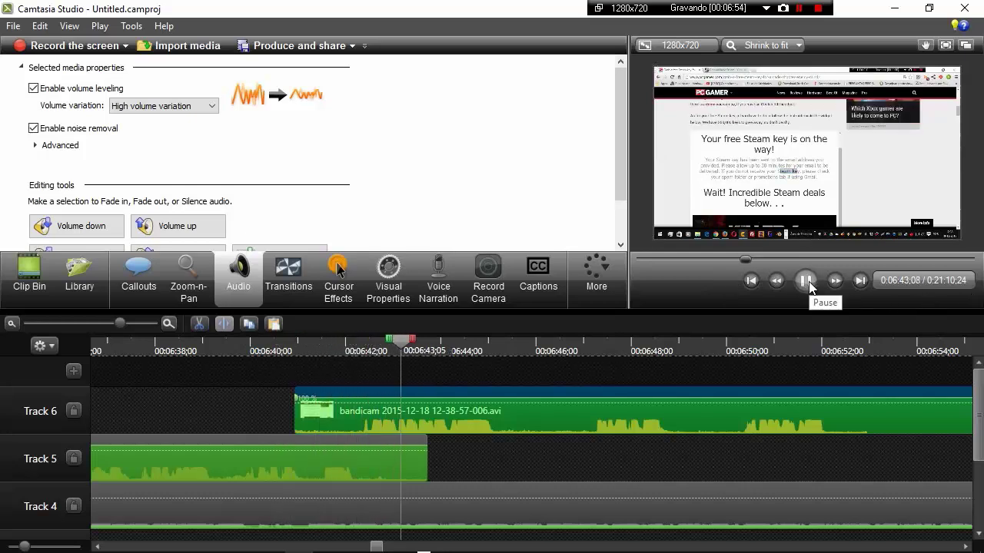
left_click(809, 282)
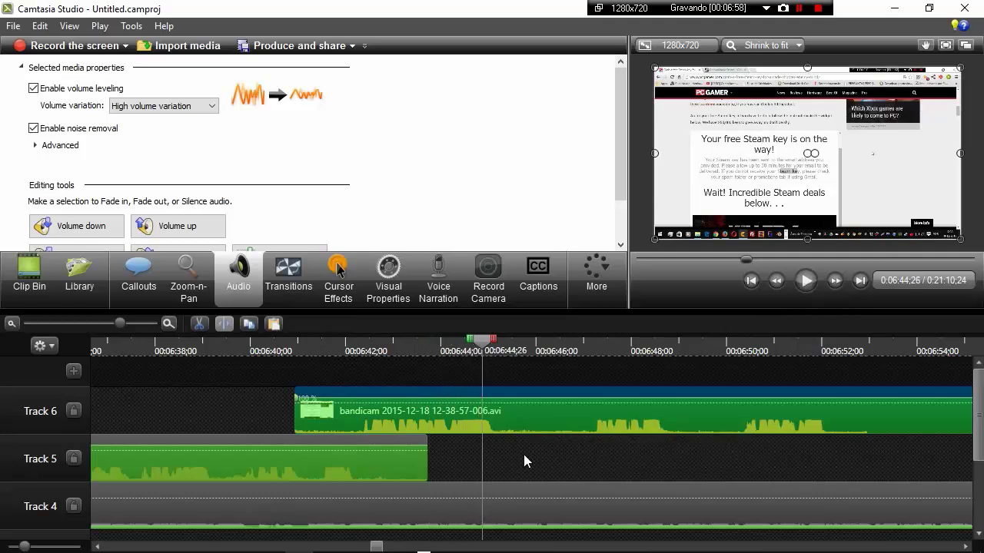
left_click(11, 324)
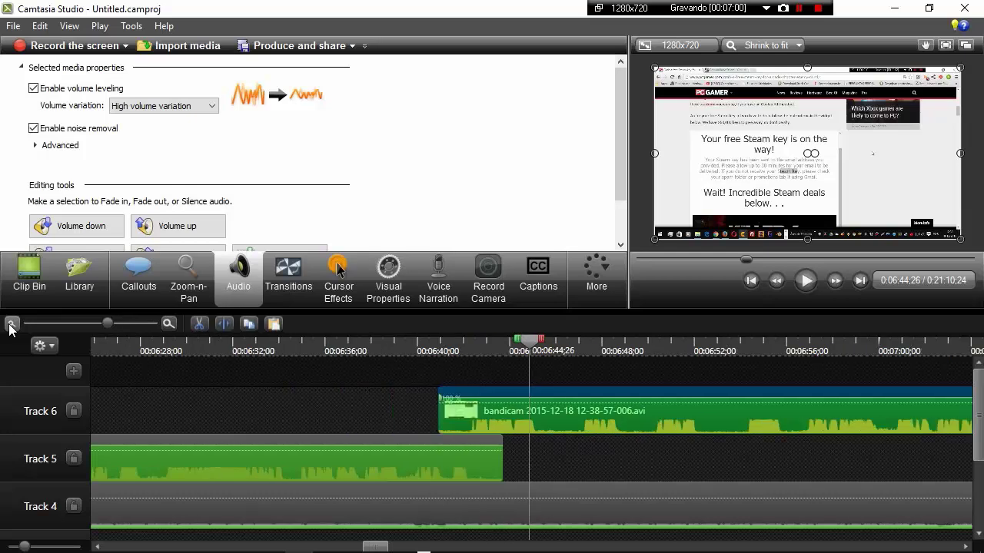
left_click(10, 324)
left_click(11, 323)
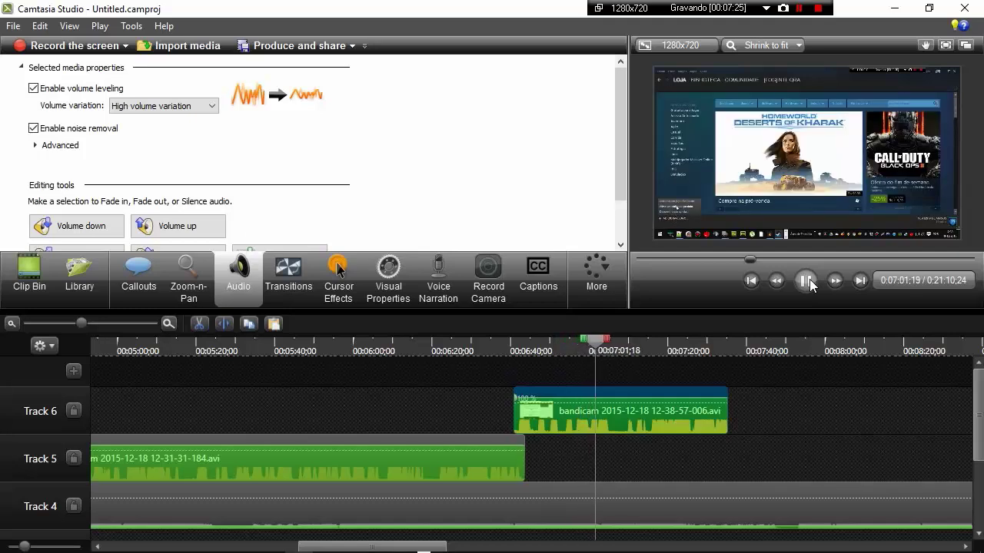
left_click(807, 281)
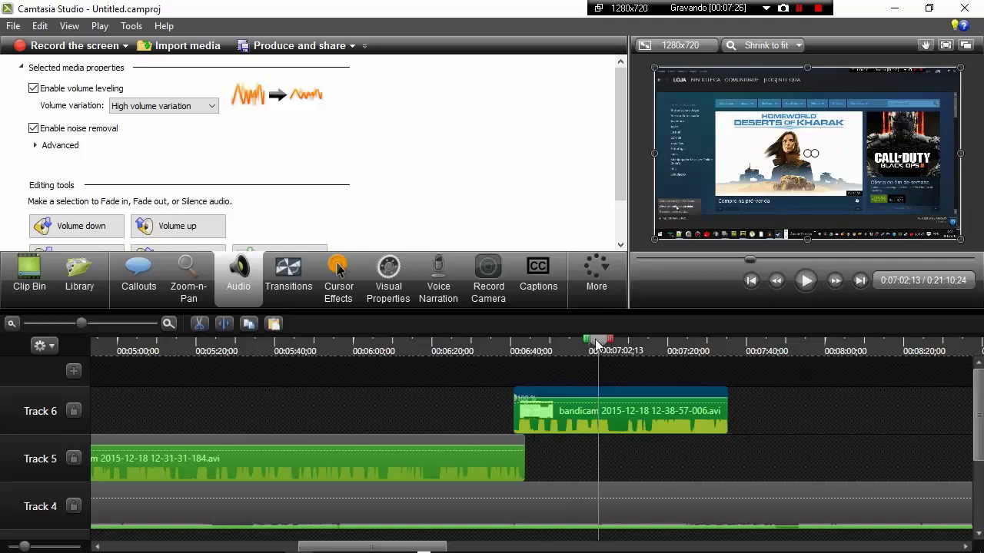
left_click_drag(597, 342, 714, 329)
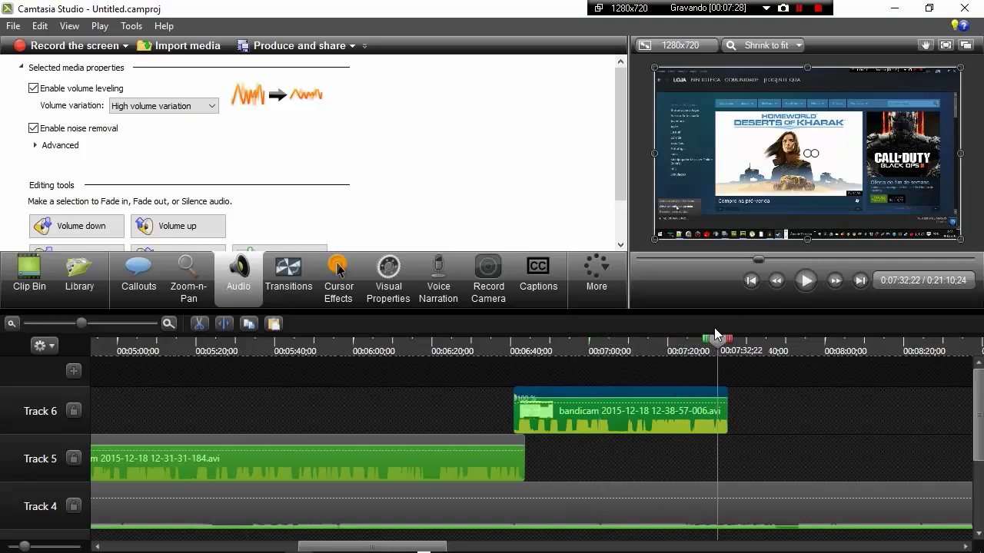
left_click(809, 283)
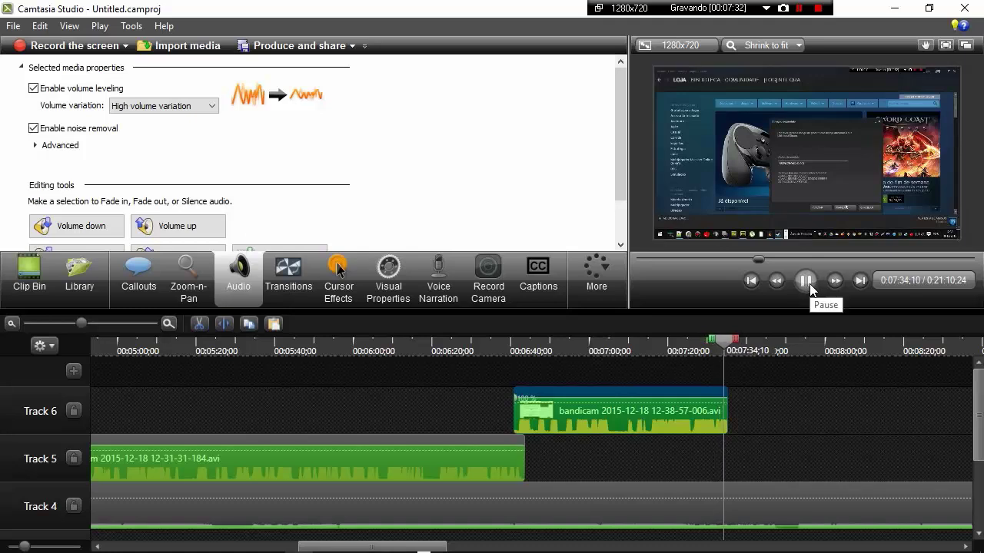
left_click(809, 283)
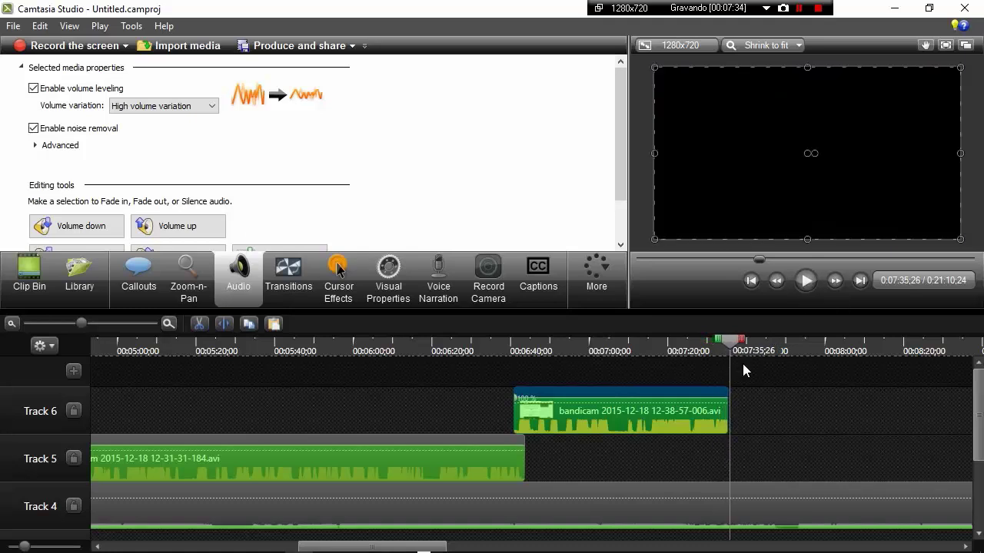
Zoom the timeline out to fit the whole project and show the Clip Bin scrolled to the top.
left_click(12, 324)
left_click(11, 323)
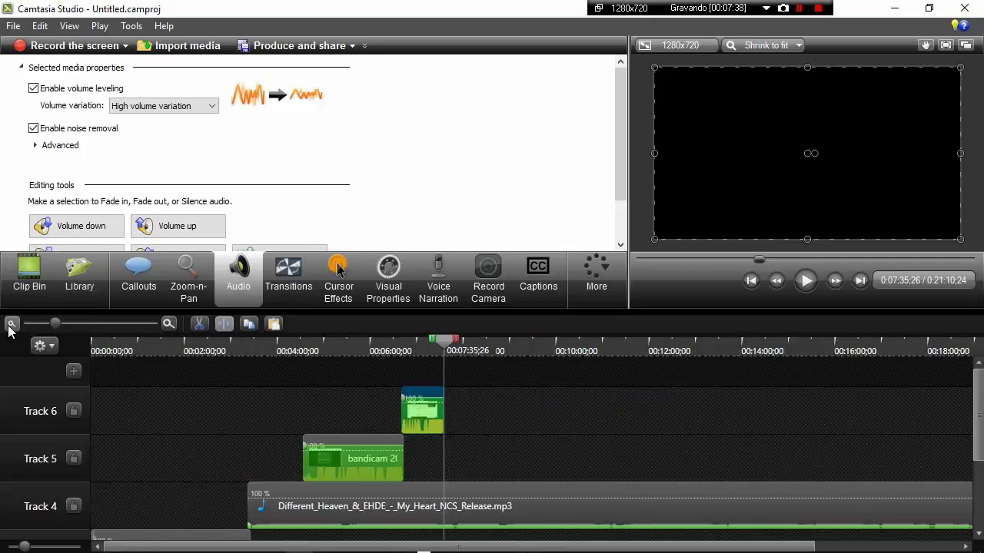
scroll(591, 431, "down", 3)
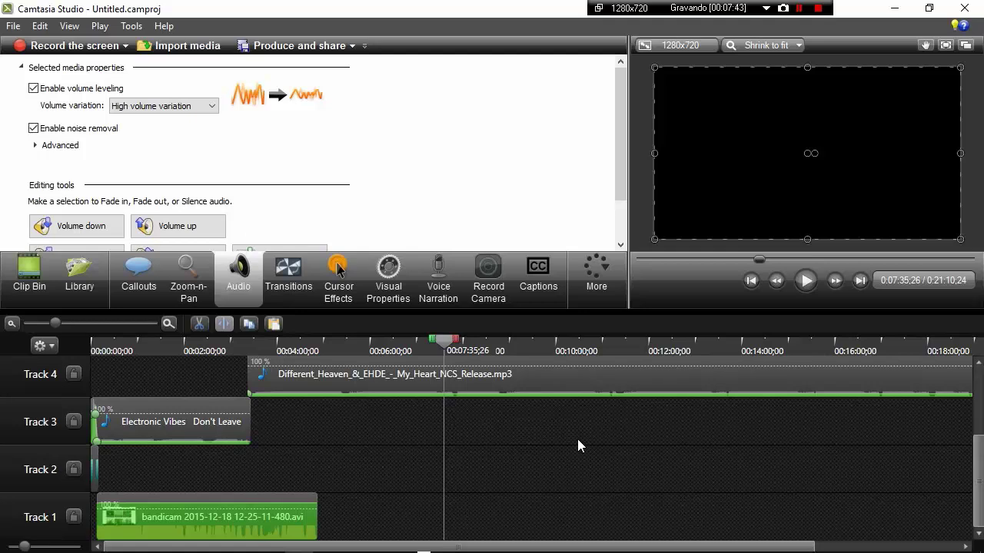
scroll(501, 482, "up", 1)
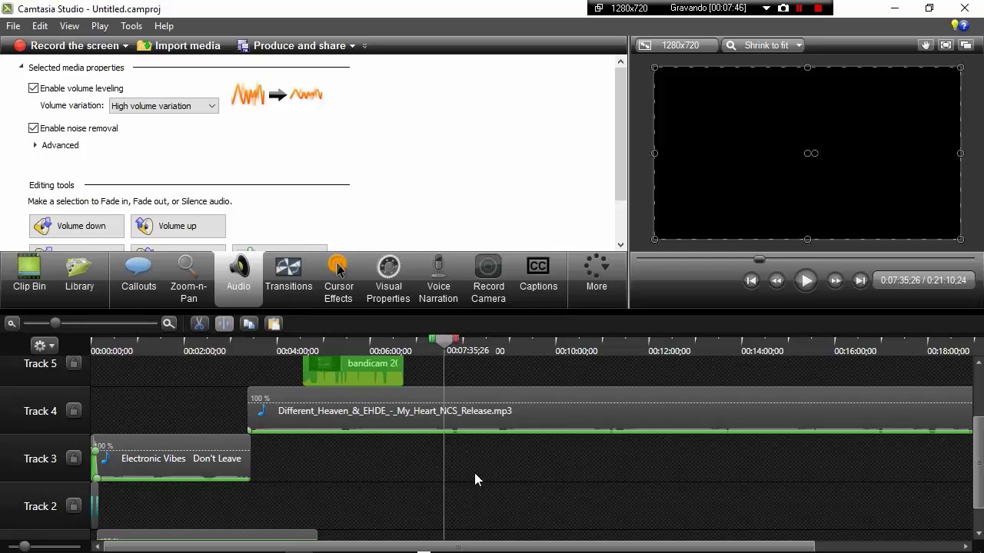
scroll(474, 472, "up", 1)
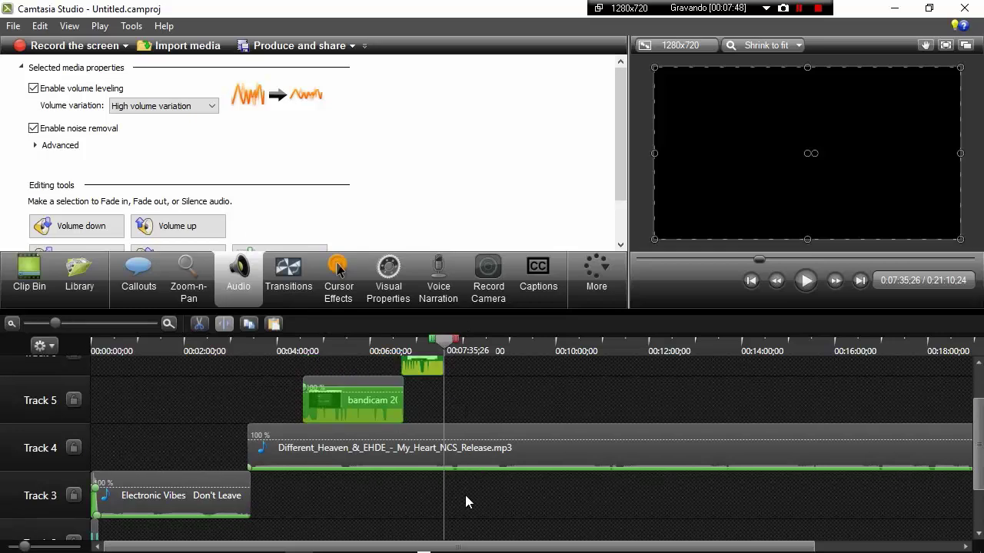
left_click(13, 324)
left_click(13, 323)
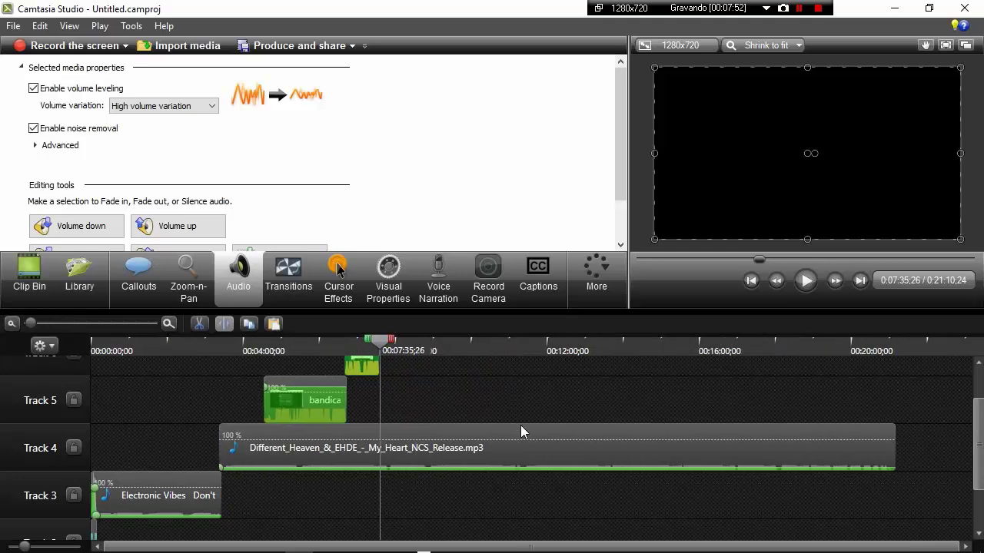
scroll(501, 479, "down", 1)
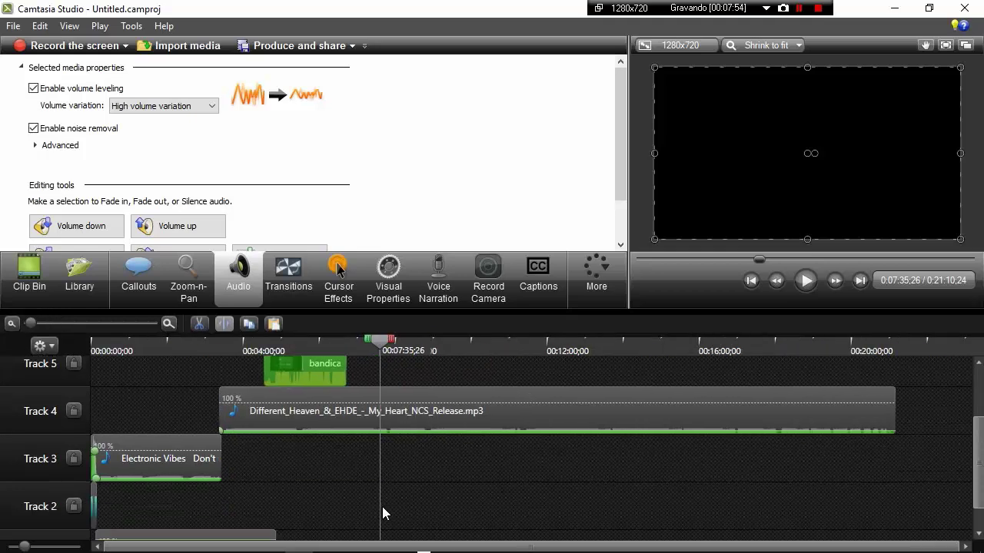
left_click(33, 273)
scroll(400, 154, "up", 3)
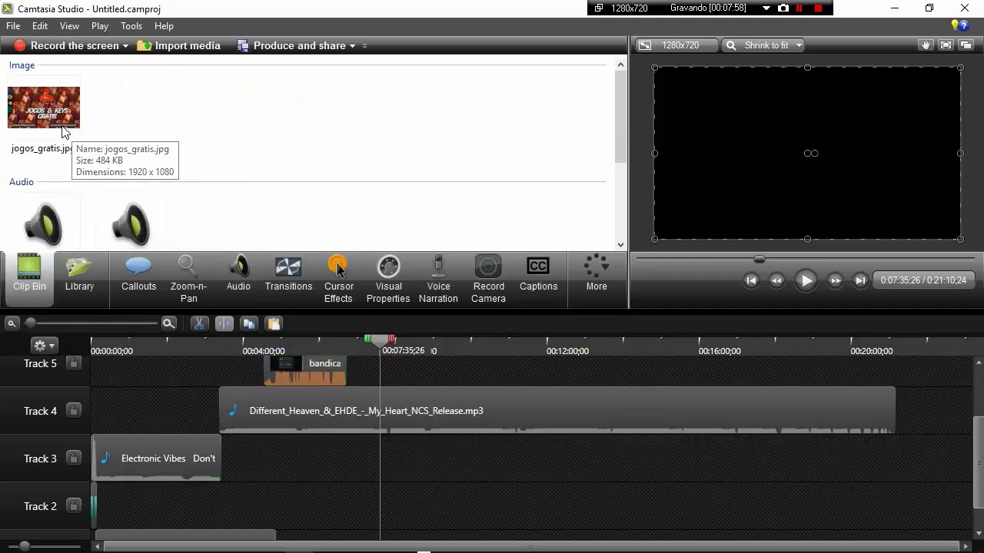
Add the jogos_gratis.jpg image to Track 2 and lengthen the clip.
left_click_drag(61, 131, 390, 508)
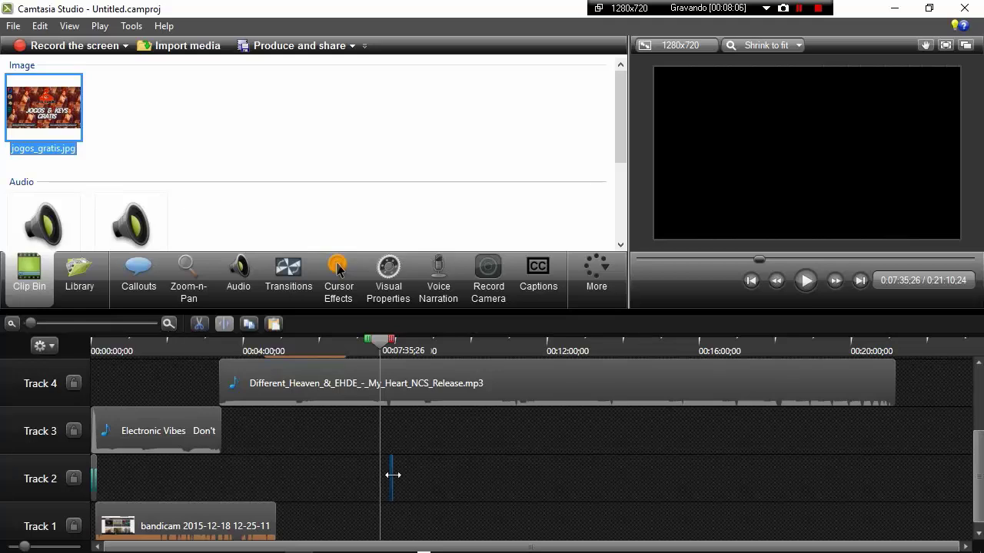
left_click_drag(393, 475, 385, 478)
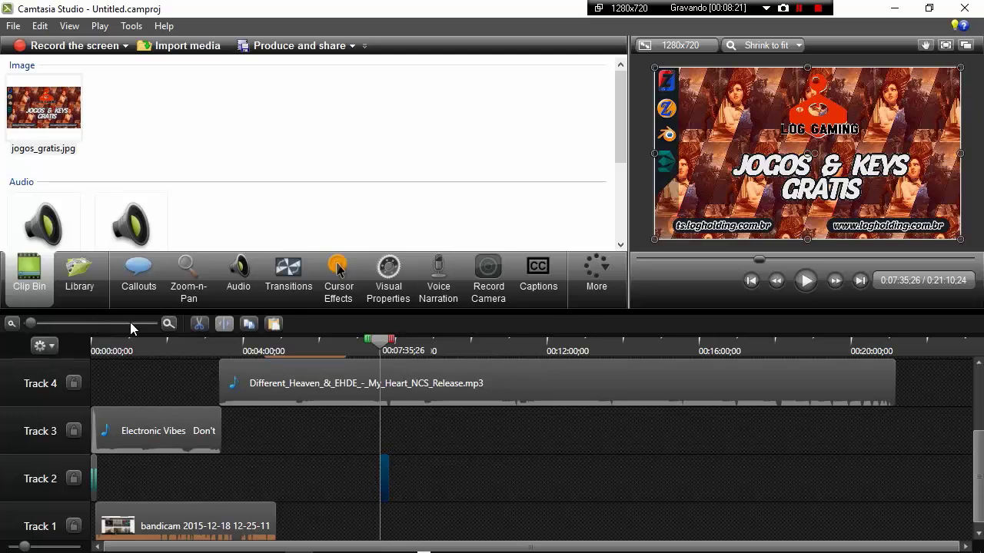
scroll(339, 441, "up", 2)
scroll(339, 442, "up", 1)
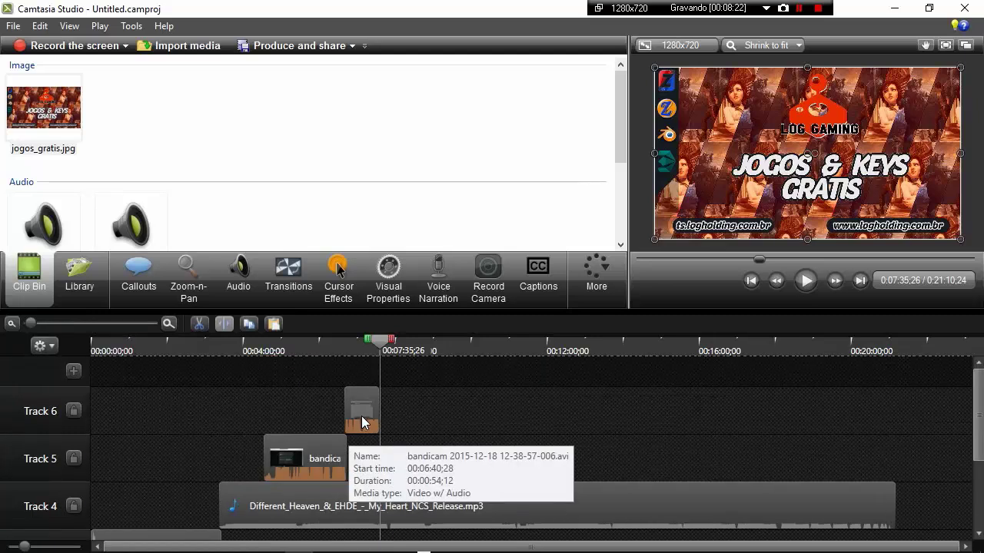
scroll(361, 422, "down", 1)
scroll(361, 415, "up", 2)
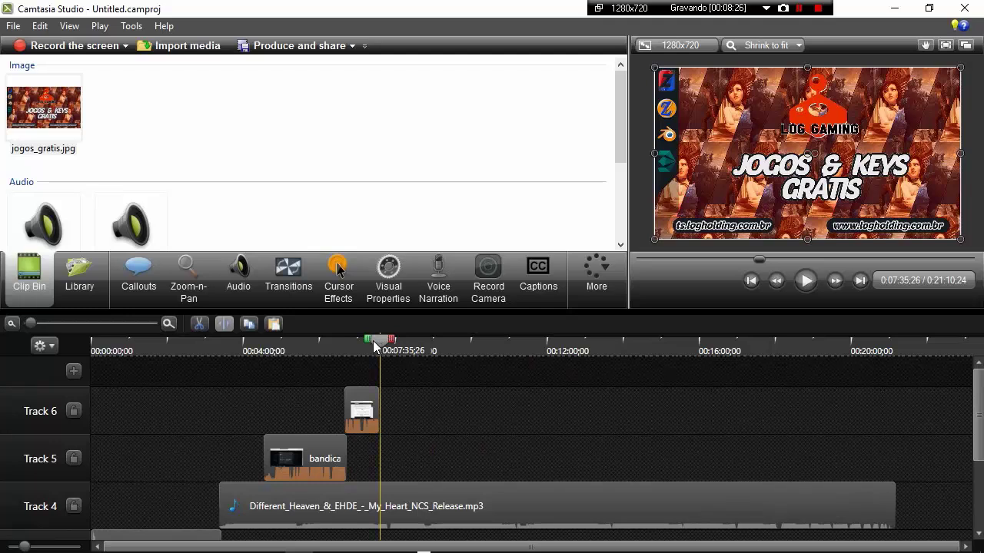
scroll(415, 420, "down", 1)
scroll(389, 475, "down", 2)
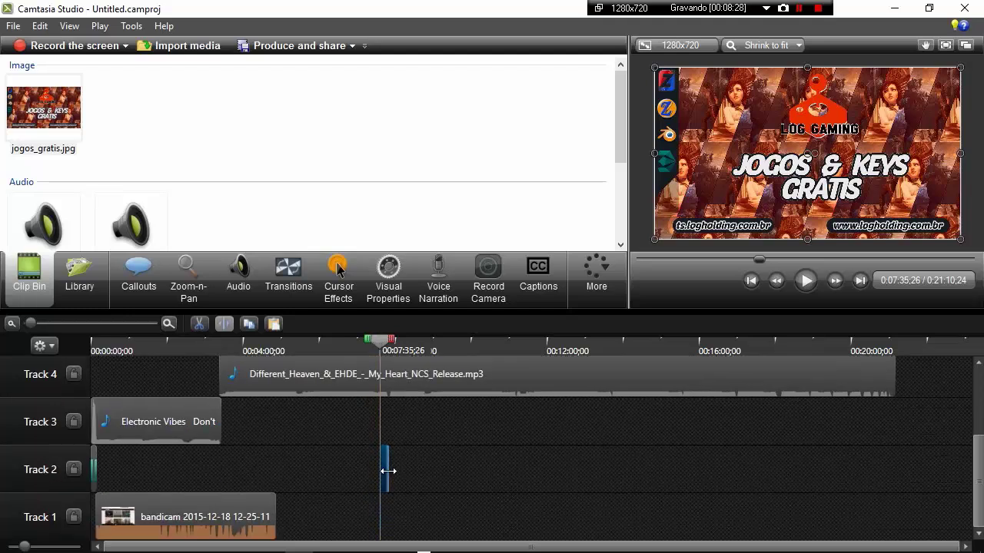
Snap the Track 2 image clip's start to the playhead at 0:07:35;10.
left_click_drag(388, 470, 400, 469)
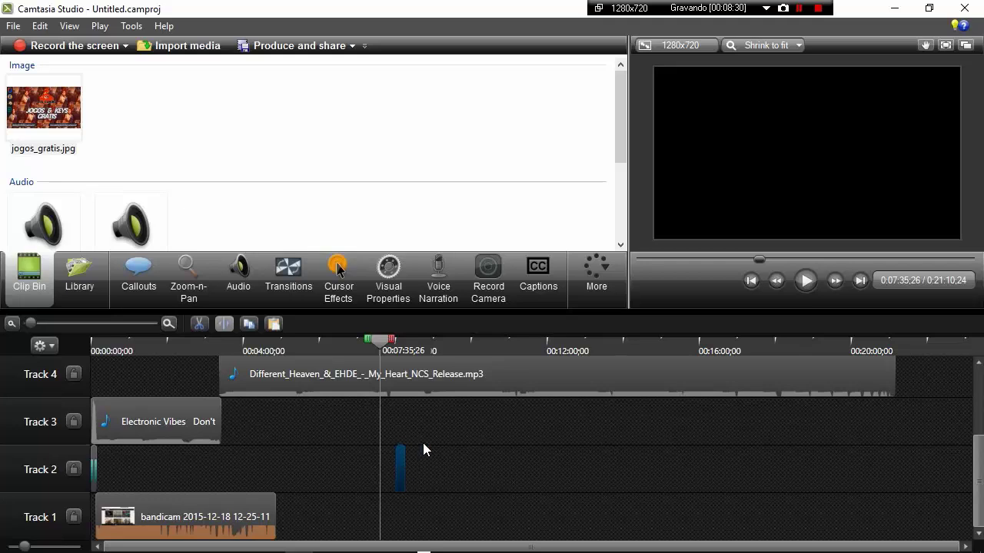
scroll(423, 443, "up", 3)
left_click(375, 347)
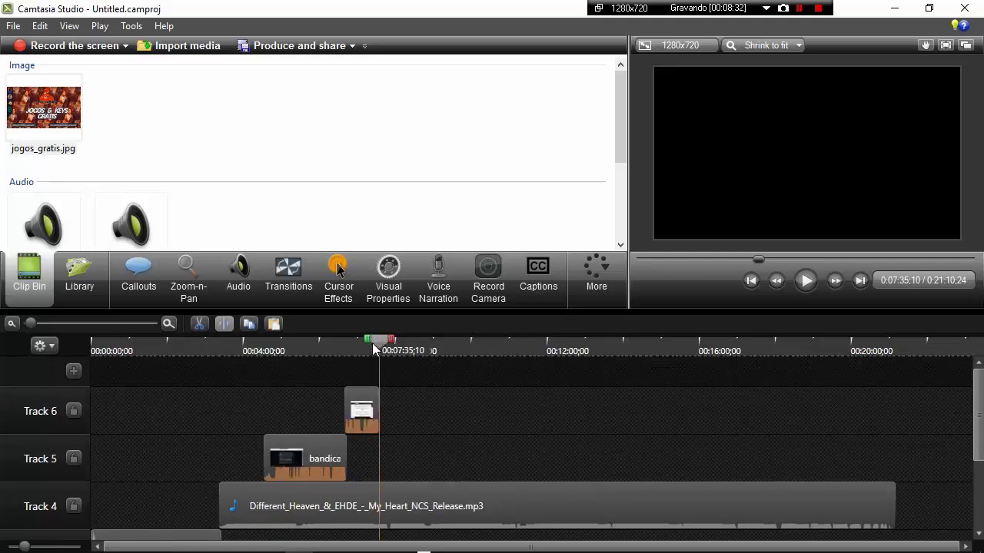
scroll(408, 462, "down", 2)
scroll(408, 463, "down", 1)
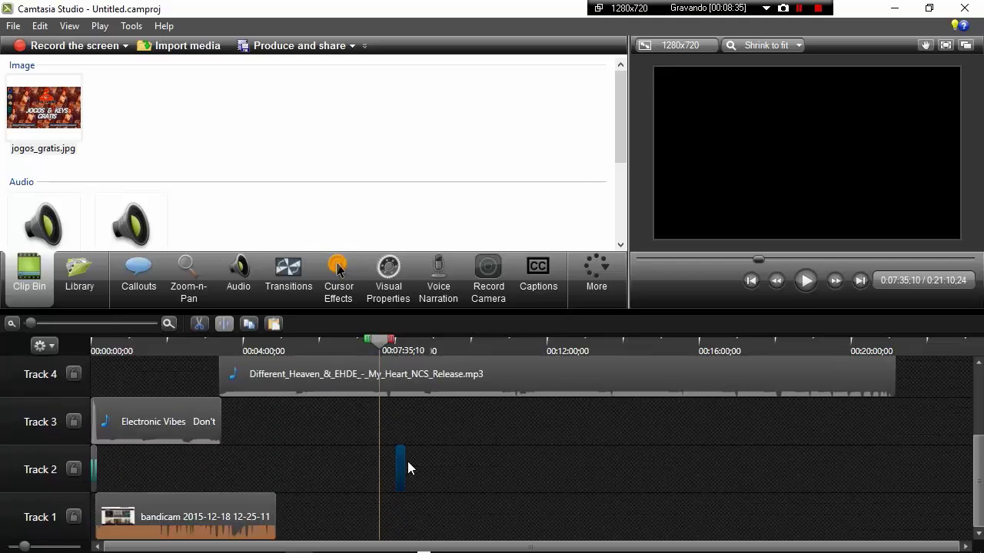
left_click_drag(400, 462, 382, 463)
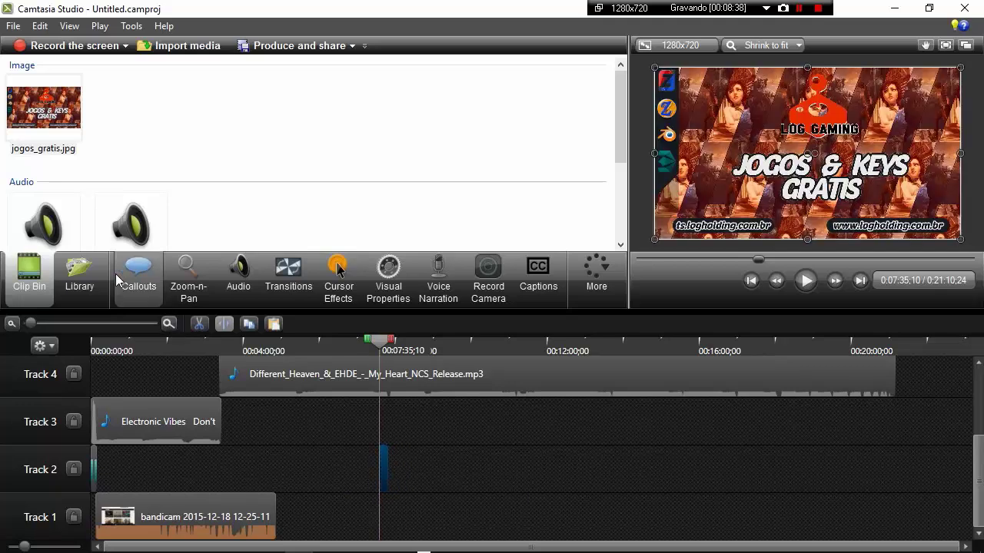
Apply the Cube rotate transition to the jogos_gratis.jpg clip on Track 2.
left_click(282, 273)
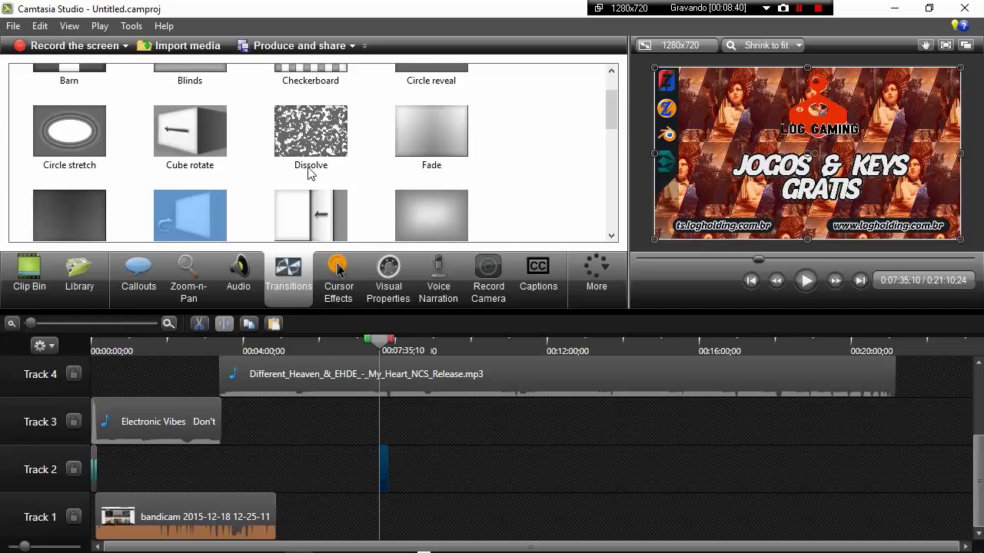
mouse_move(182, 132)
left_mouse_down()
mouse_move(384, 461)
mouse_move(420, 469)
mouse_move(391, 469)
left_mouse_up()
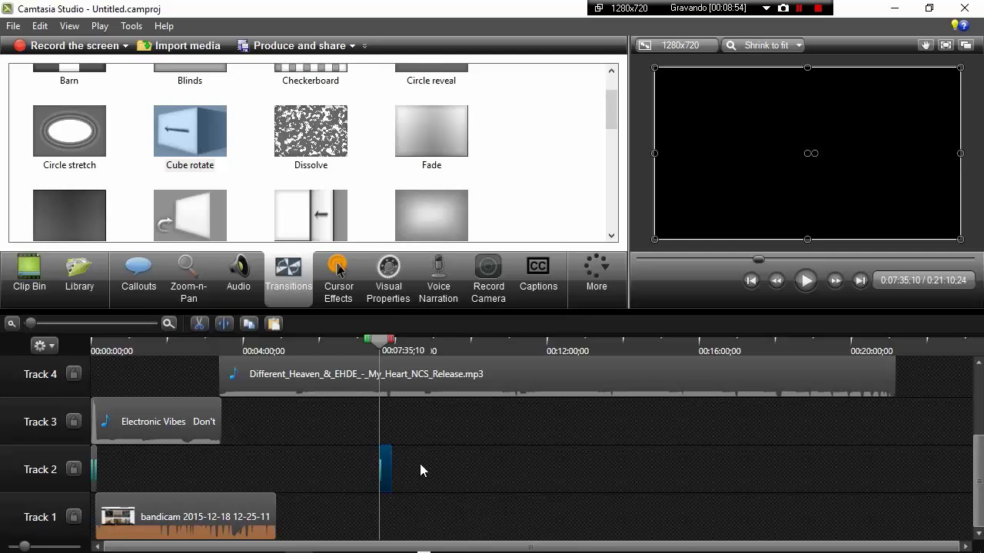
scroll(431, 469, "up", 2)
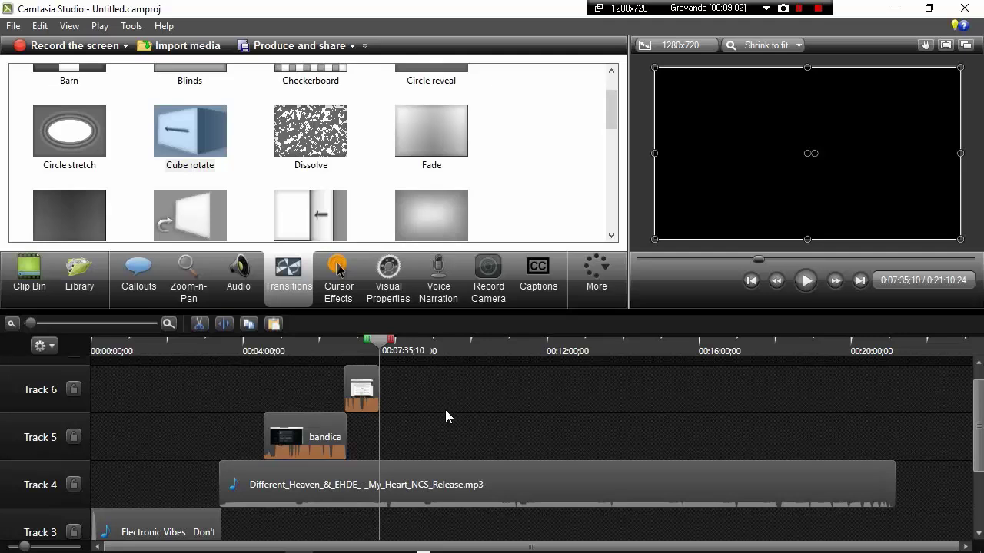
scroll(434, 501, "down", 2)
scroll(409, 415, "down", 3)
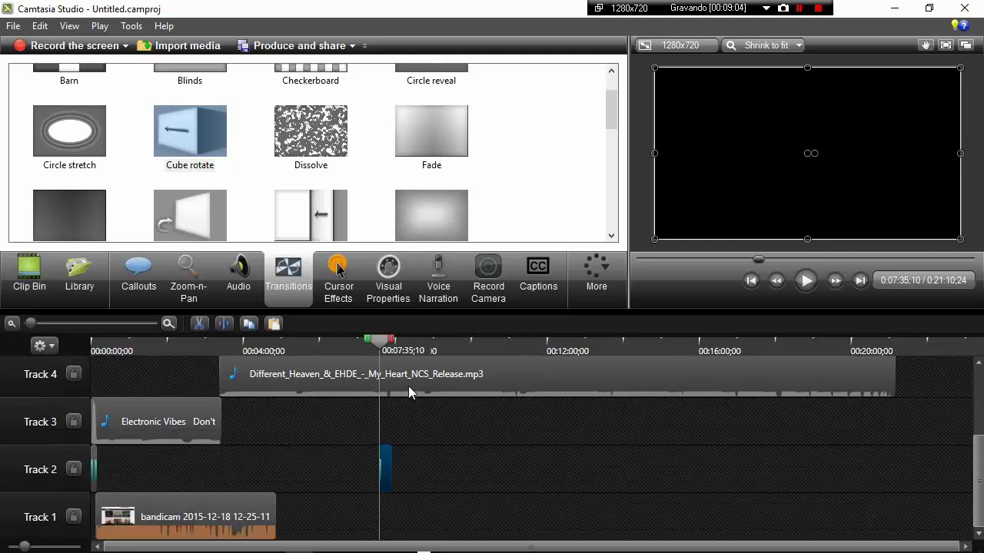
Show audio tools for the Different_Heaven music clip on Track 4 and zoom the timeline in.
left_click(408, 379)
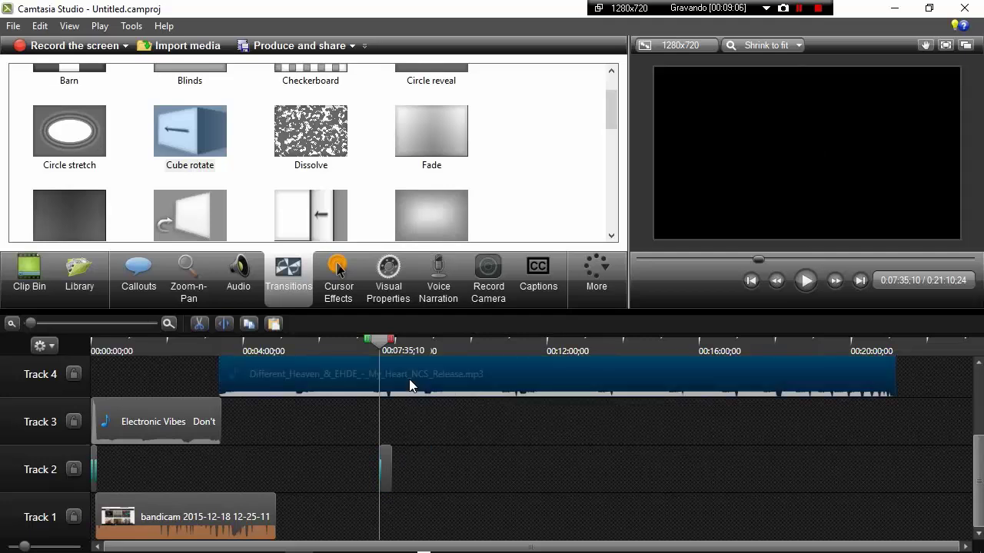
left_click(236, 279)
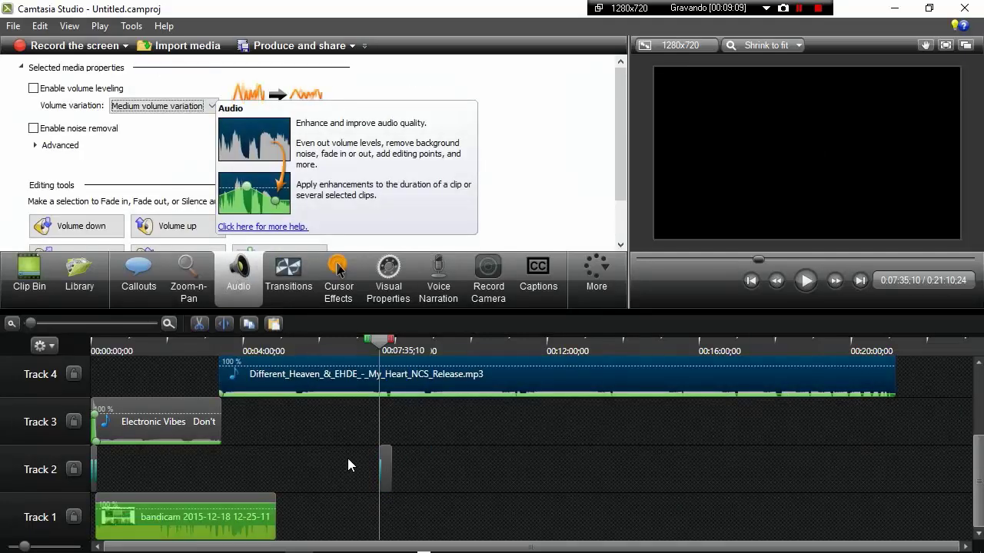
scroll(365, 450, "up", 2)
scroll(365, 446, "up", 1)
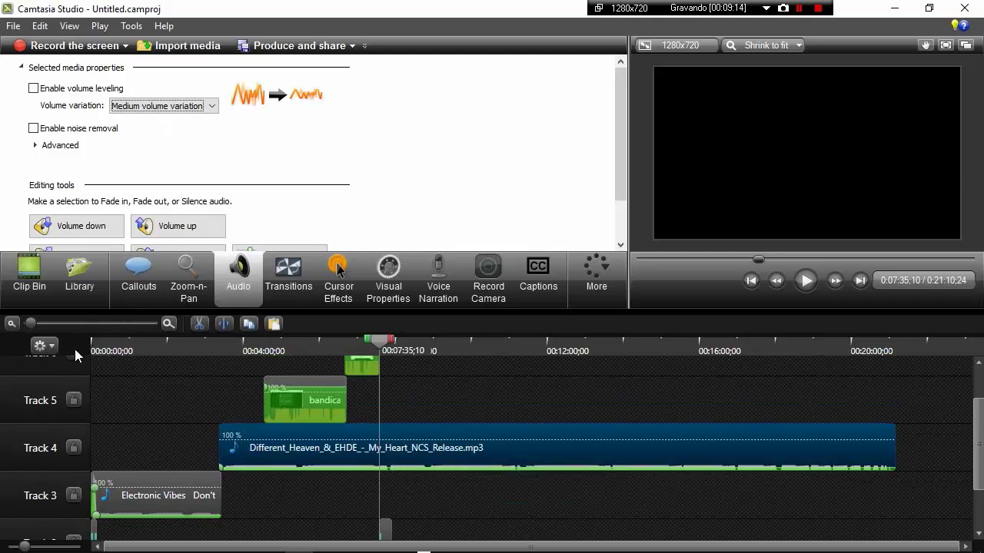
left_click(169, 326)
left_click(170, 326)
Zoom the timeline in and add a music volume point at 0:07:35;10.
left_click(170, 326)
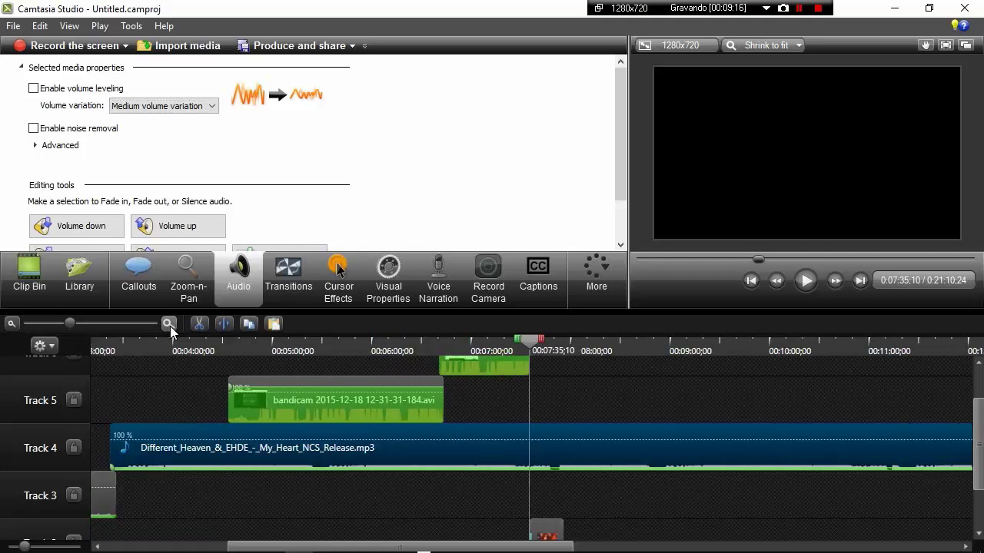
left_click(170, 326)
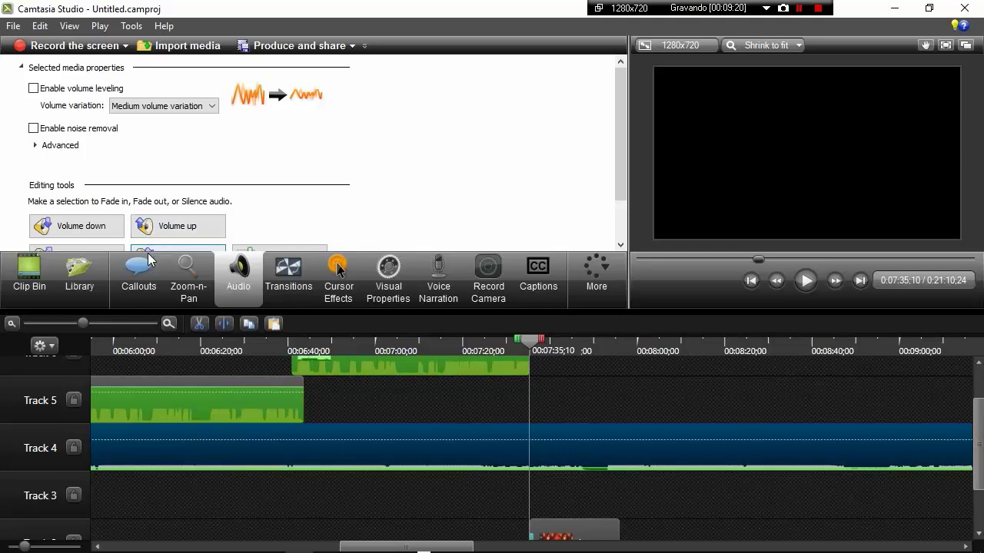
scroll(305, 189, "down", 1)
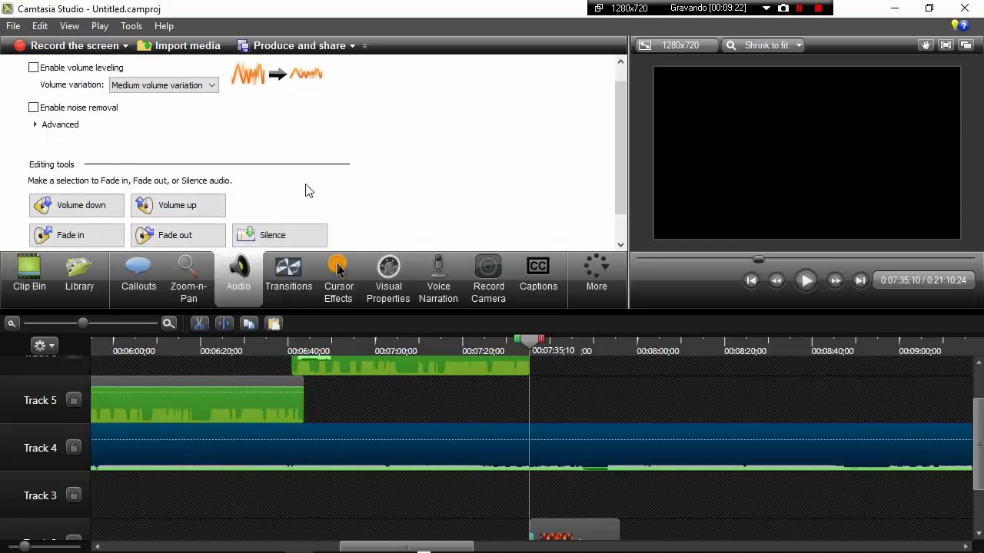
scroll(305, 189, "down", 2)
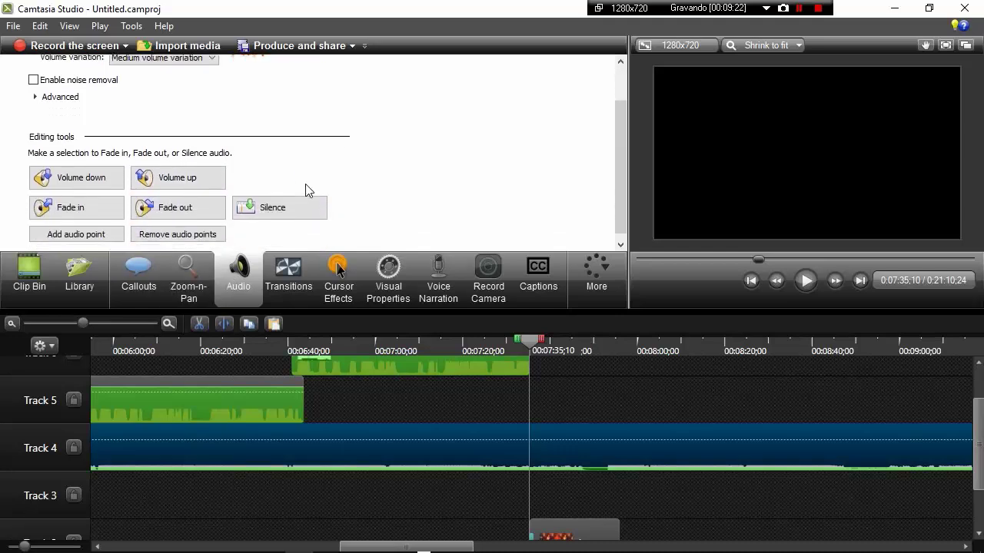
left_click(82, 235)
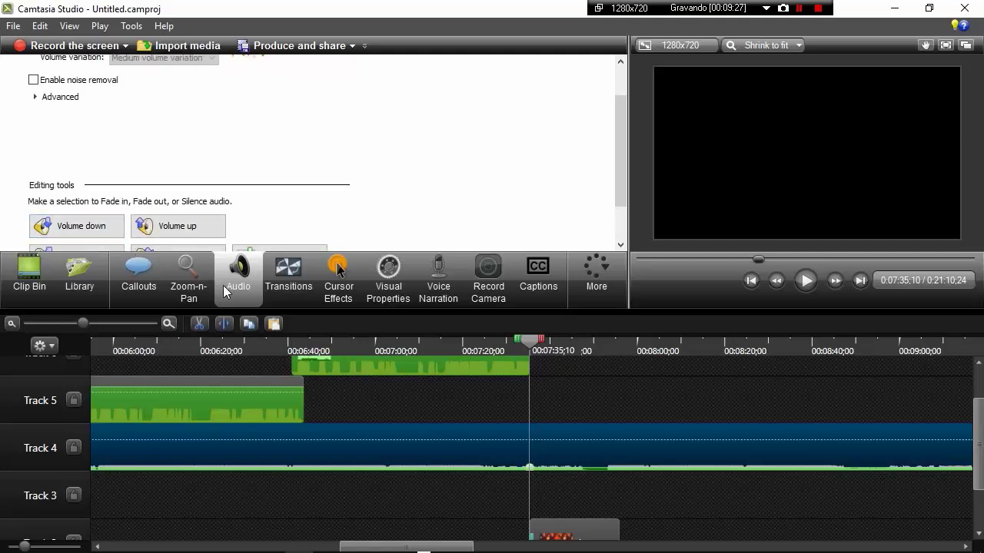
Add a second volume point at 0:07:37;11 and raise the music there to 137%.
left_click(533, 342)
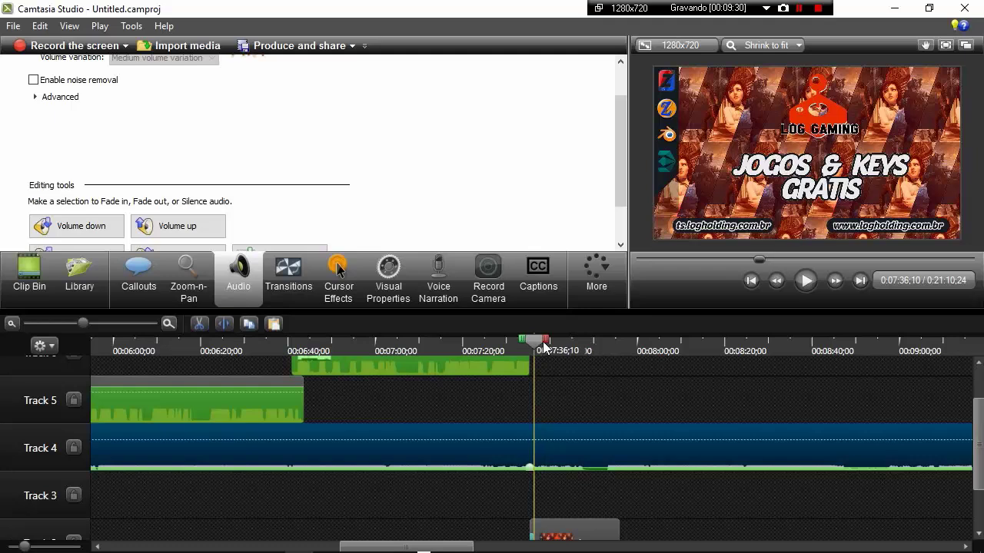
left_click_drag(544, 347, 545, 347)
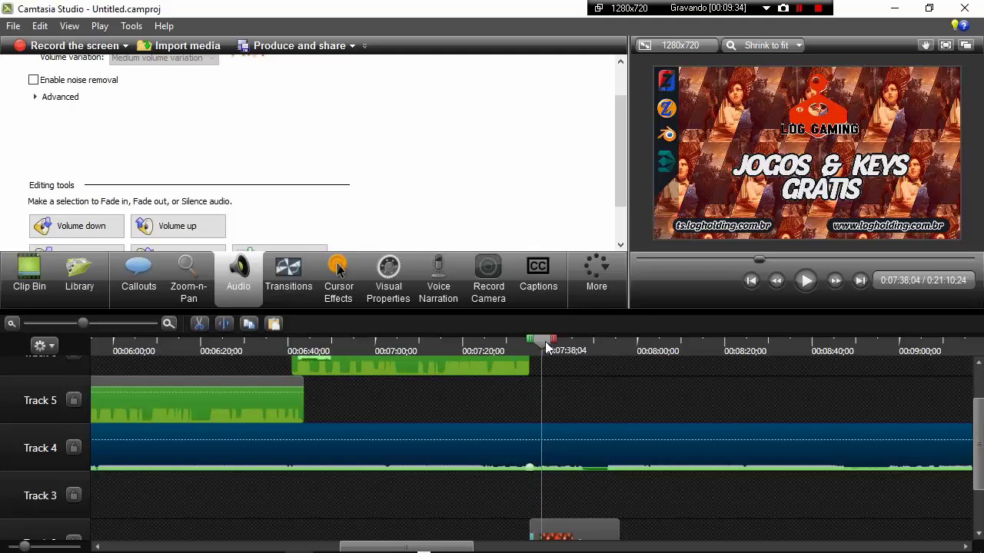
left_click(169, 327)
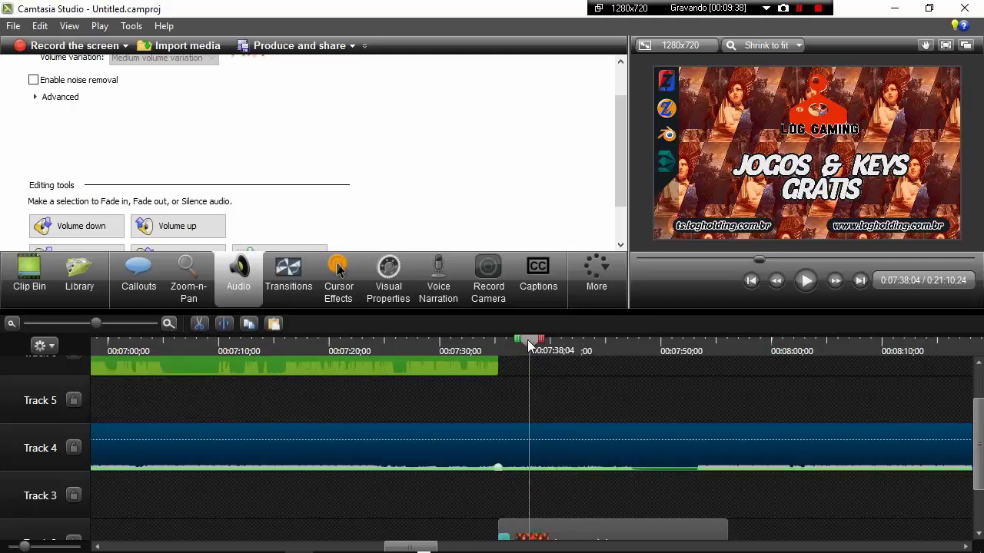
left_click_drag(528, 343, 521, 343)
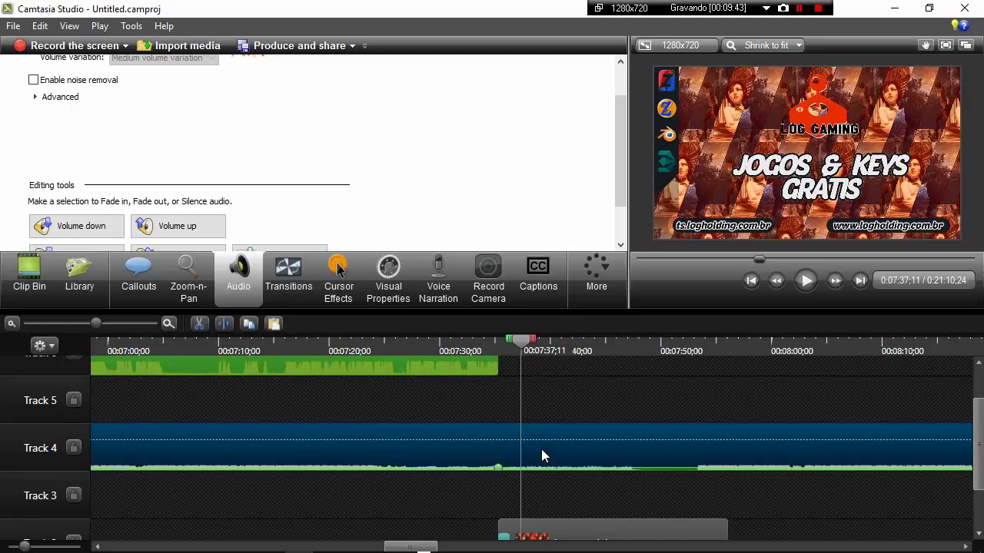
scroll(308, 183, "down", 1)
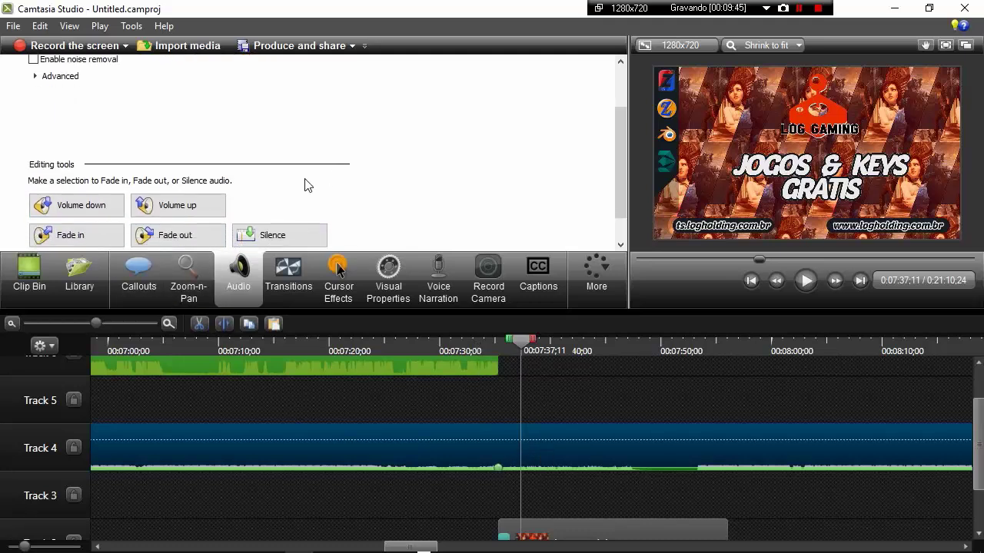
scroll(92, 219, "down", 2)
left_click(63, 228)
scroll(64, 226, "up", 3)
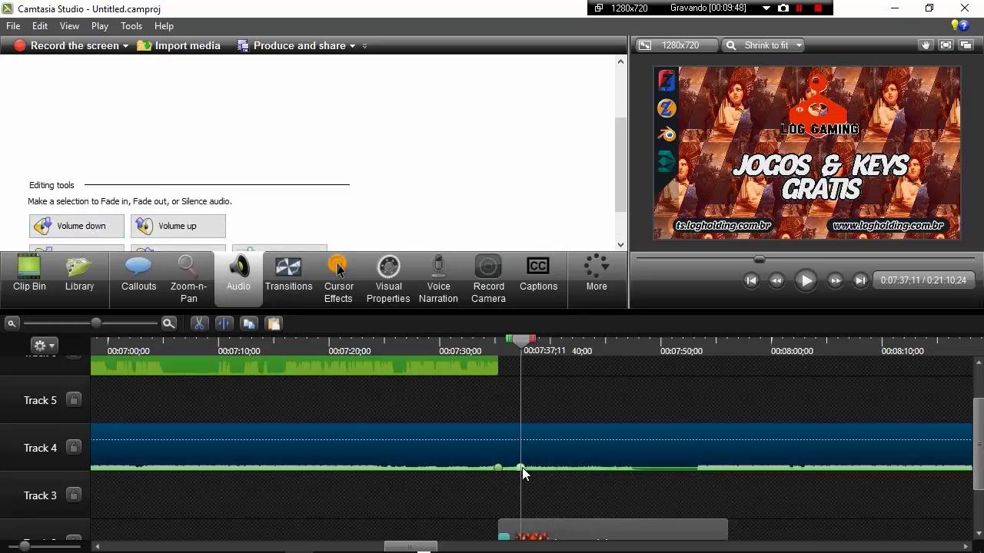
left_click_drag(522, 467, 519, 437)
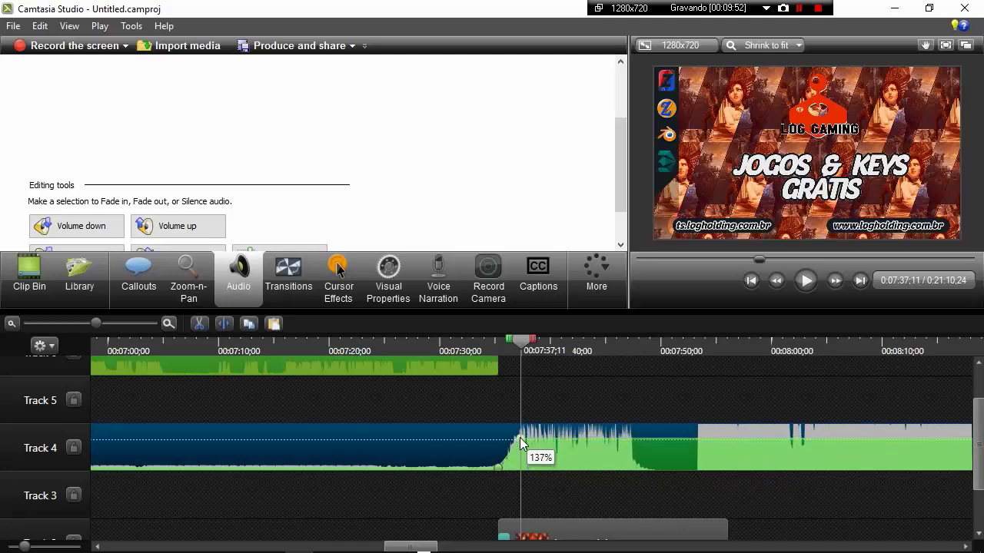
Add a volume point at about 0:07:53;26, near the end of jogos_gratis.jpg, and drop the music to 6%.
scroll(591, 437, "up", 1)
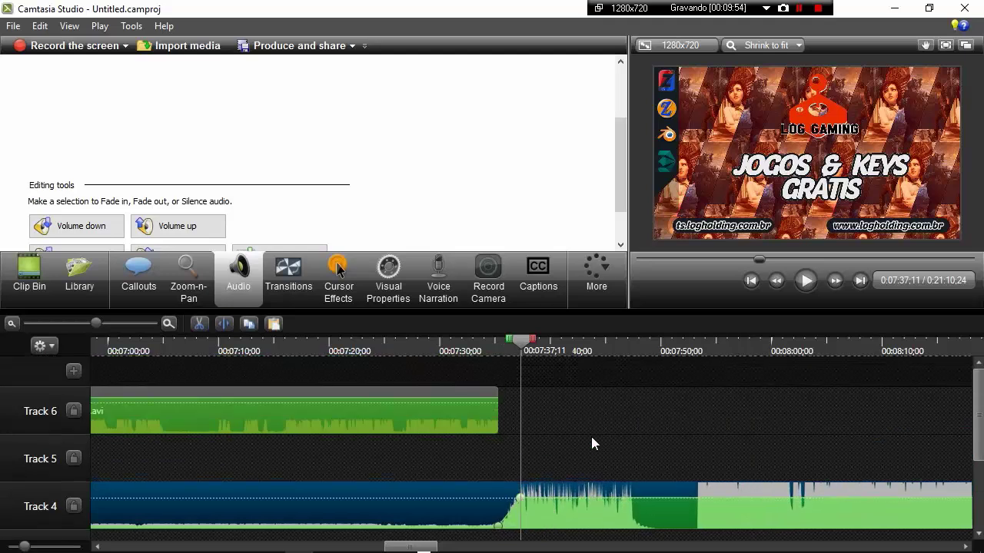
scroll(591, 444, "down", 3)
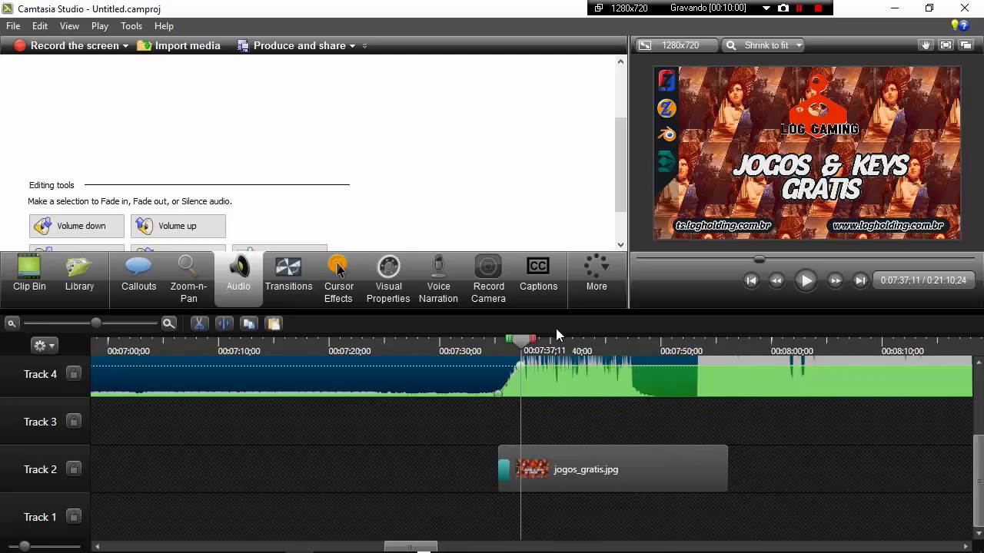
left_click_drag(523, 348, 734, 352)
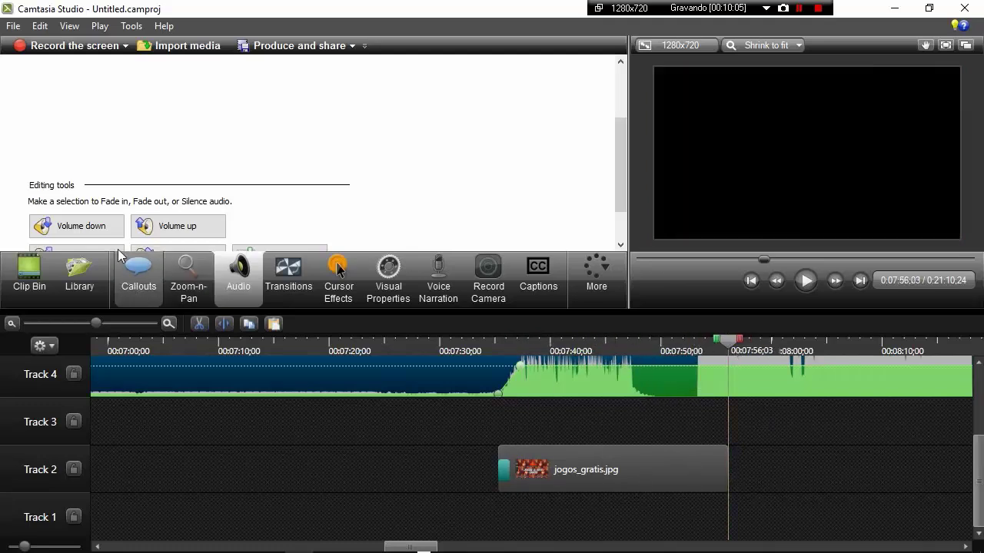
scroll(446, 178, "down", 1)
scroll(446, 179, "down", 1)
scroll(115, 238, "up", 2)
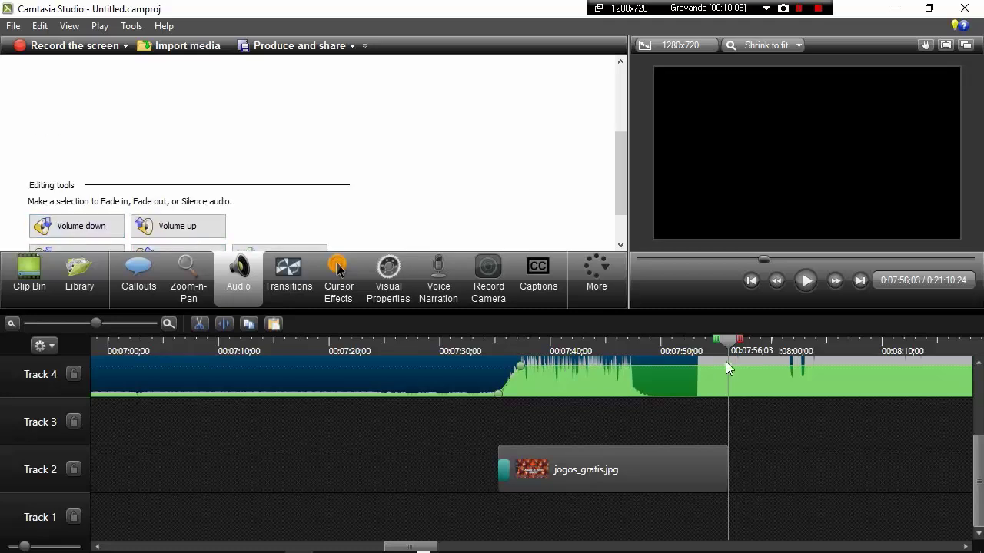
left_click_drag(726, 342, 704, 347)
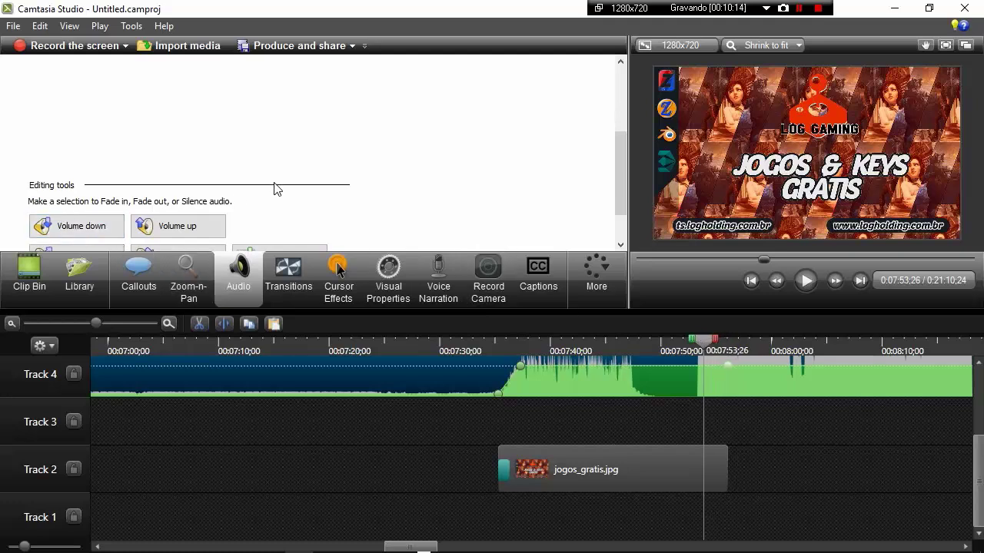
scroll(275, 190, "down", 2)
left_click(61, 226)
scroll(61, 226, "up", 2)
left_click_drag(729, 366, 733, 408)
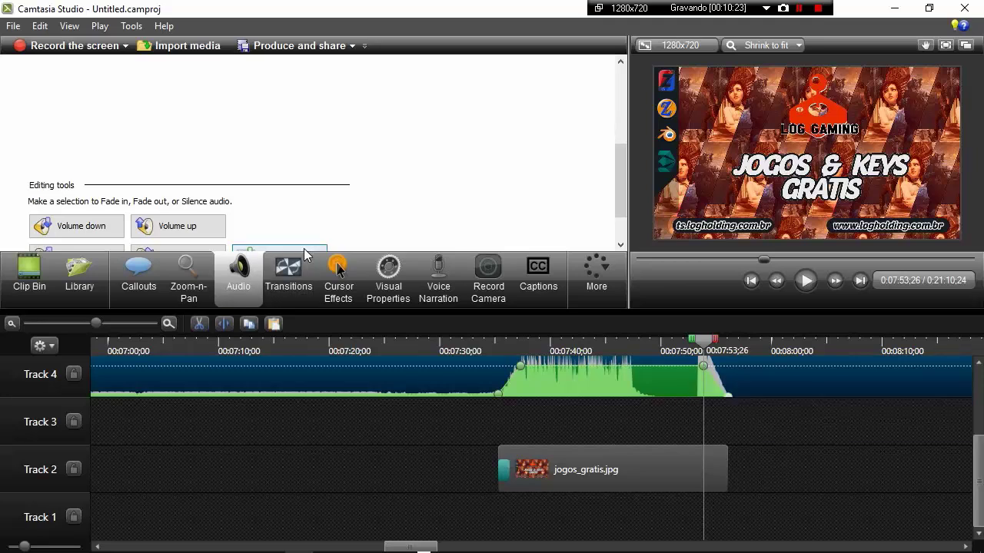
Put a Fade through black transition at the end of jogos_gratis.jpg.
left_click(286, 281)
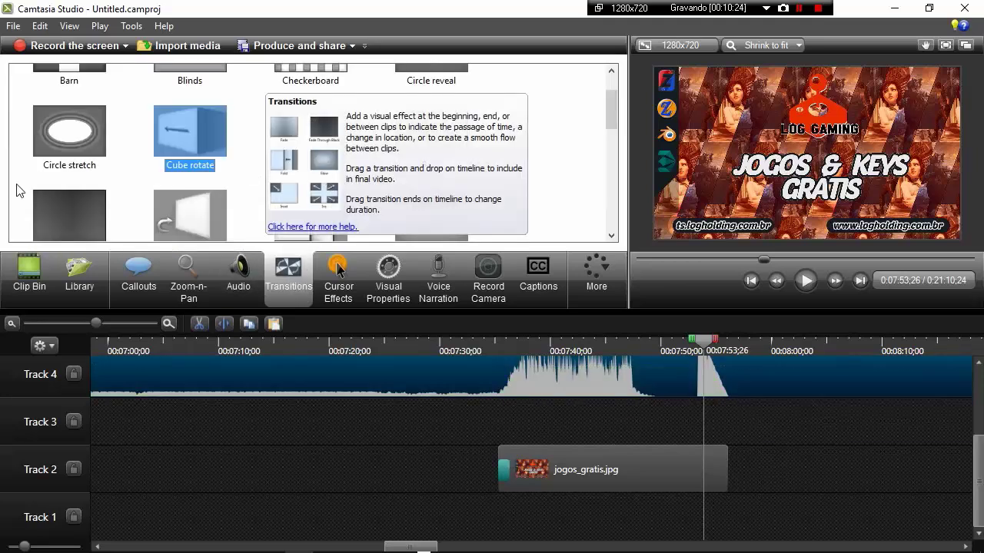
scroll(77, 176, "down", 3)
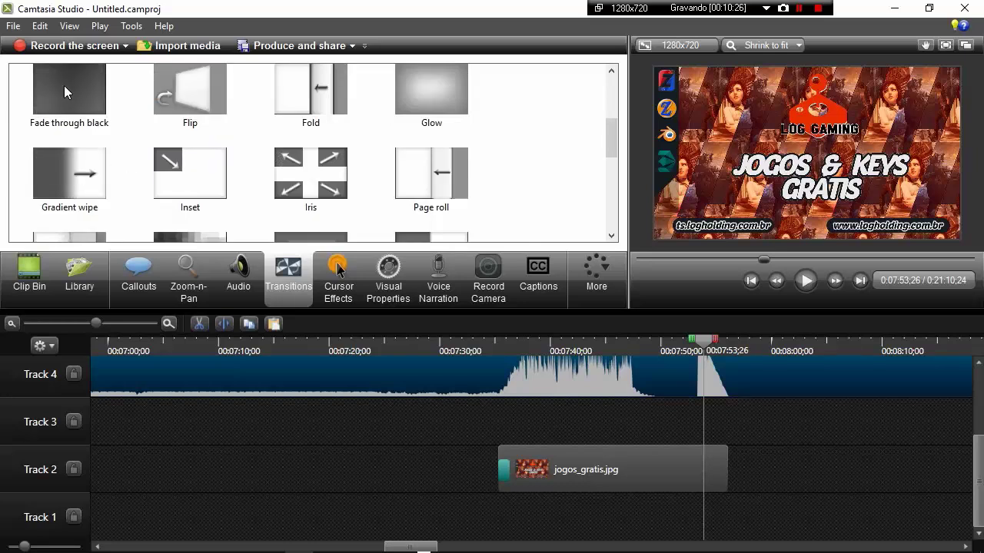
mouse_move(64, 85)
left_mouse_down()
mouse_move(710, 486)
mouse_move(716, 473)
left_mouse_up()
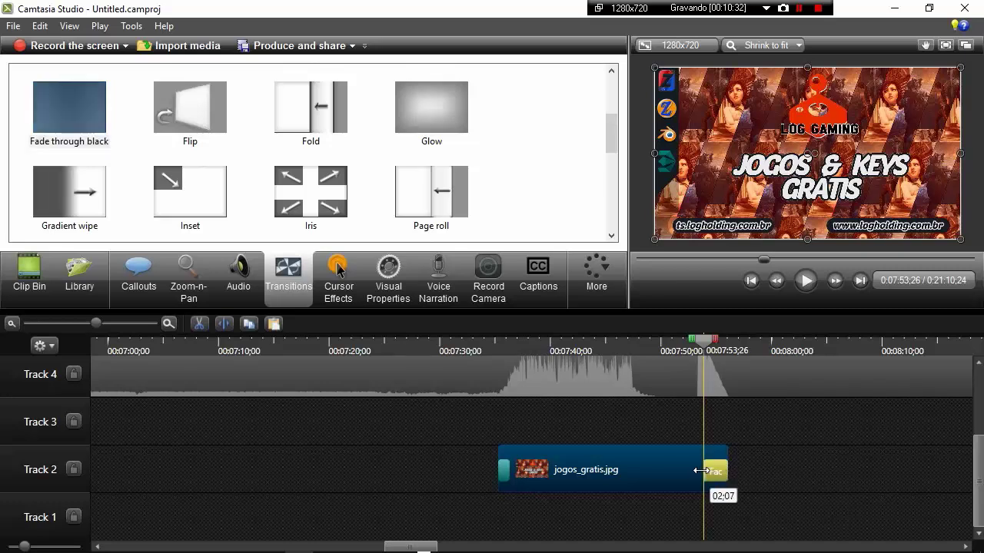
Select the Track 4 music clip and bring up its audio editing tools.
left_click(673, 384)
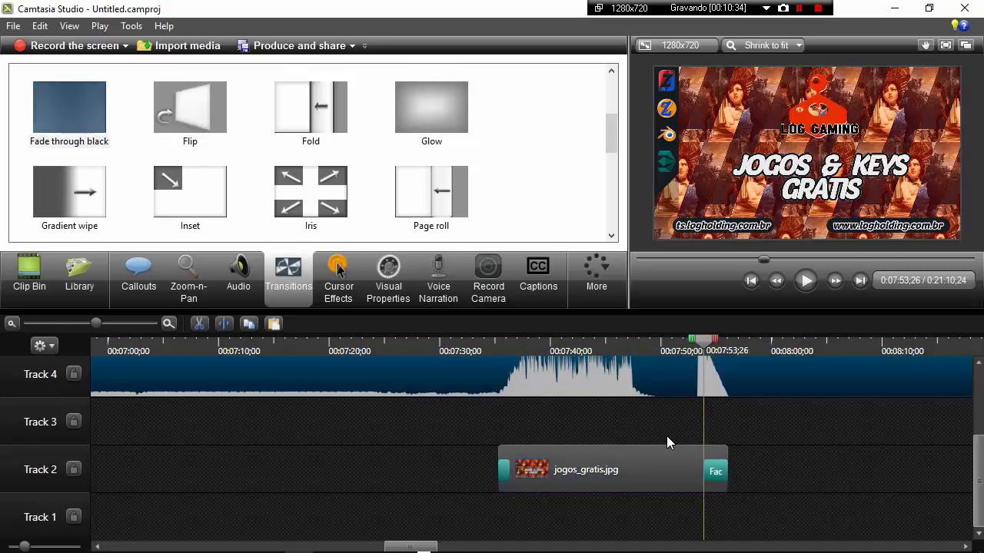
scroll(756, 421, "up", 1)
scroll(757, 421, "up", 1)
scroll(757, 421, "up", 2)
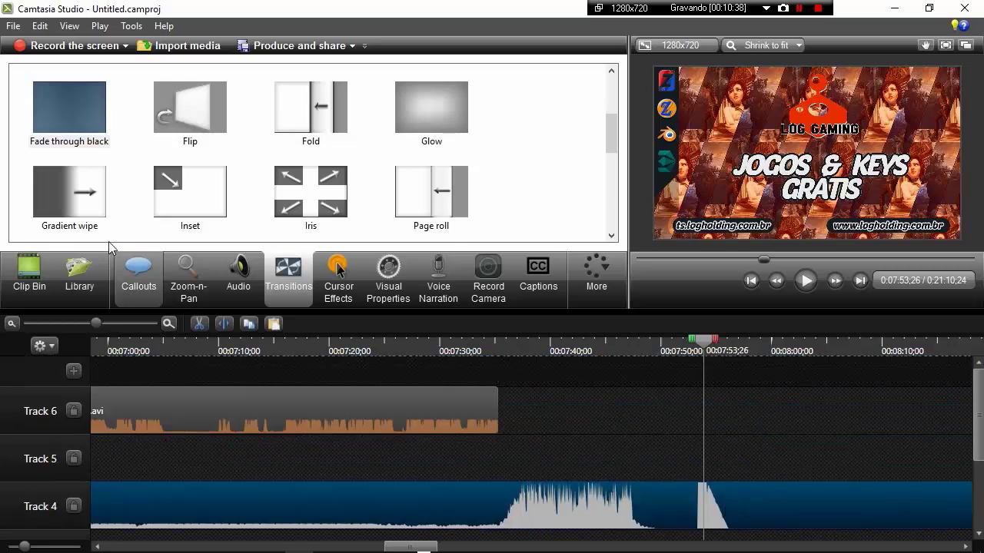
left_click(241, 271)
scroll(617, 403, "down", 3)
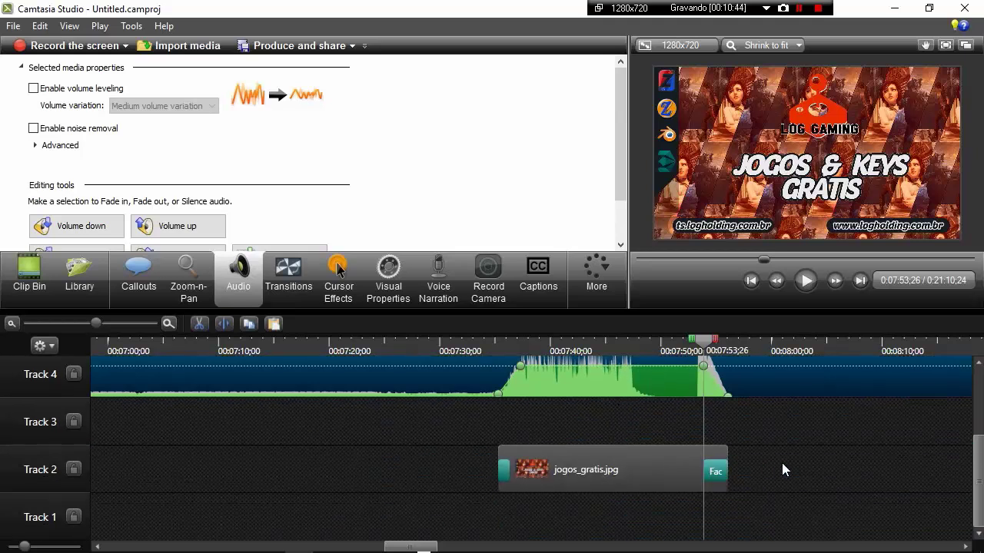
Play the preview from 7:33 to 7:56 to review the music dip and fade to black.
scroll(782, 463, "up", 2)
scroll(782, 463, "up", 1)
scroll(781, 462, "down", 3)
scroll(782, 463, "up", 2)
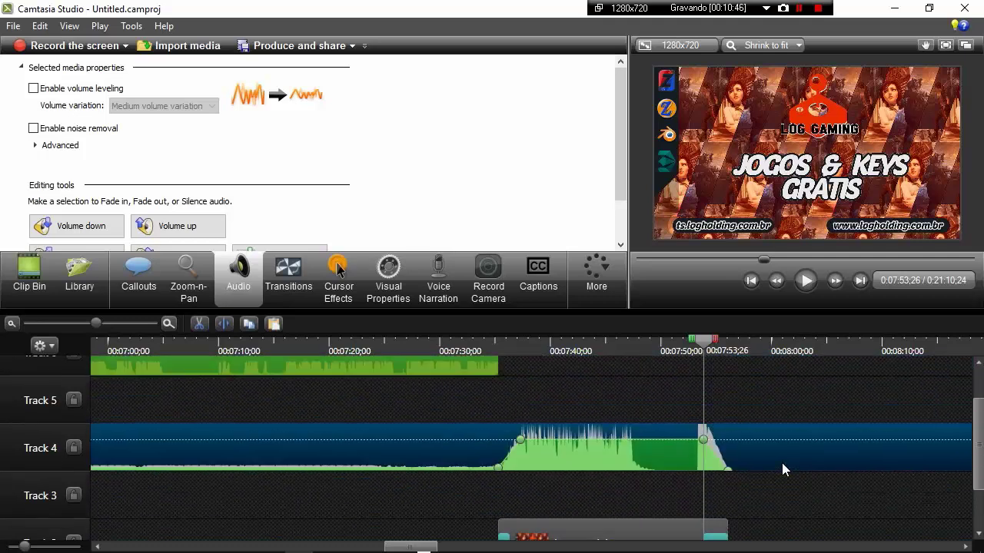
left_click(454, 343)
scroll(511, 399, "up", 1)
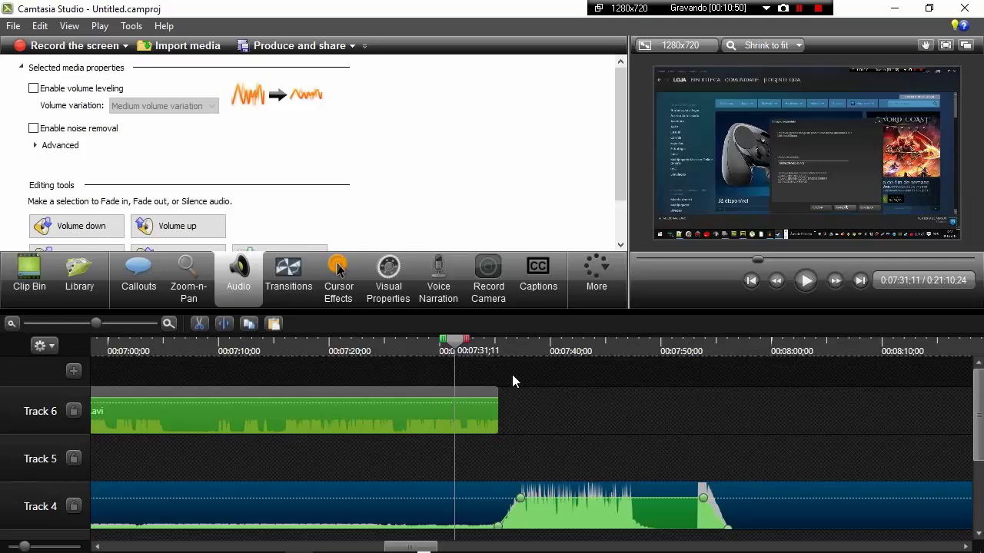
scroll(512, 374, "down", 2)
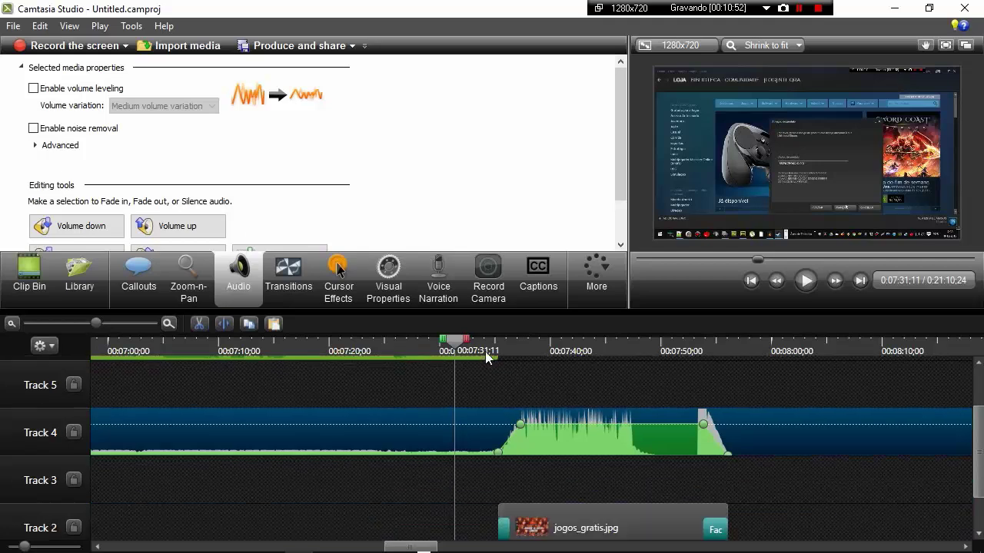
left_click_drag(455, 340, 477, 346)
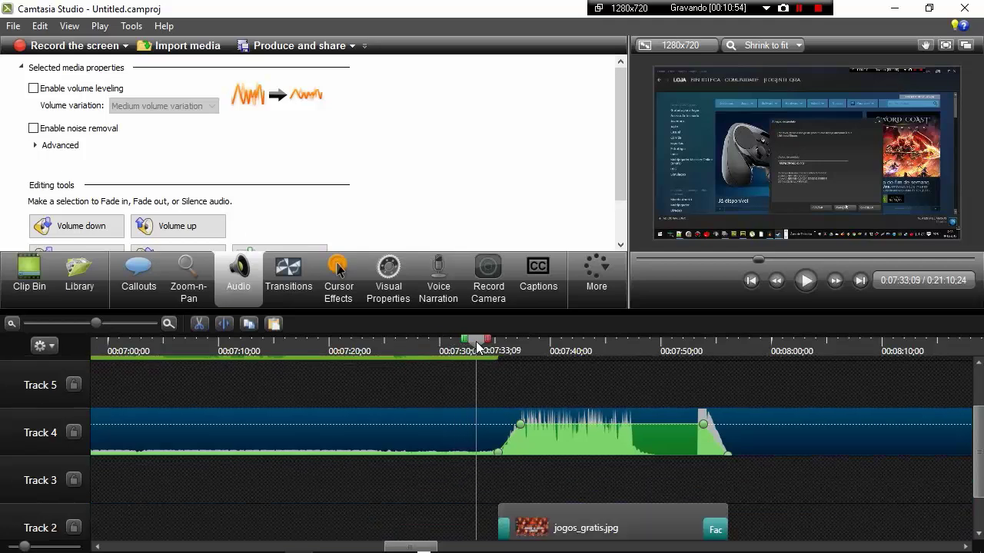
left_click(803, 281)
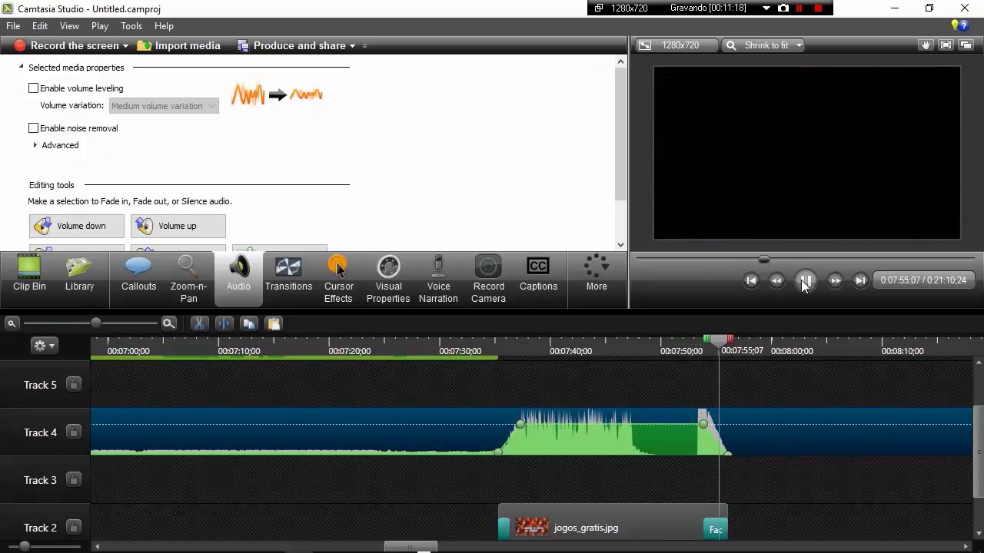
left_click(804, 283)
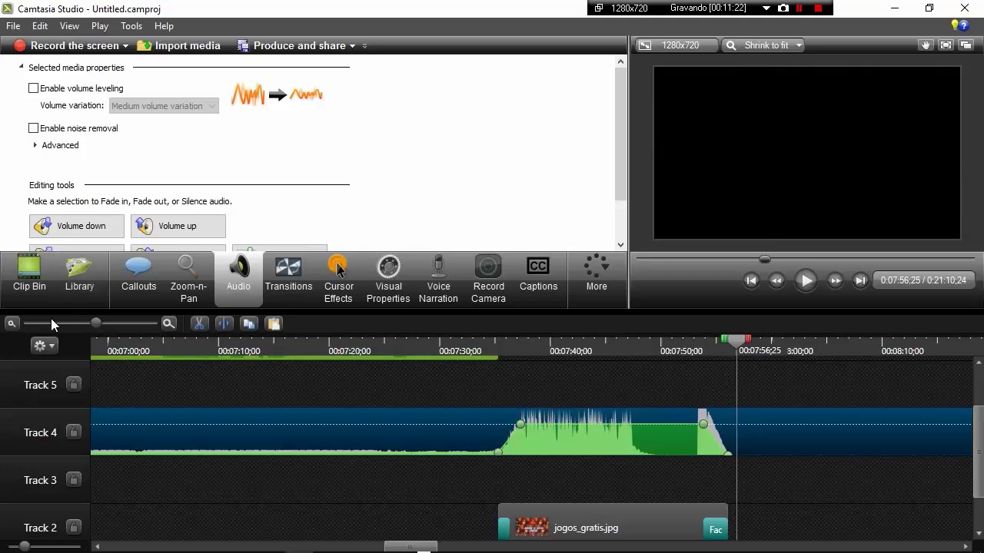
Zoom the timeline out four levels so the ruler spans 00:00–22:00, then scroll through the tracks.
left_click(13, 325)
left_click(13, 325)
left_click(12, 325)
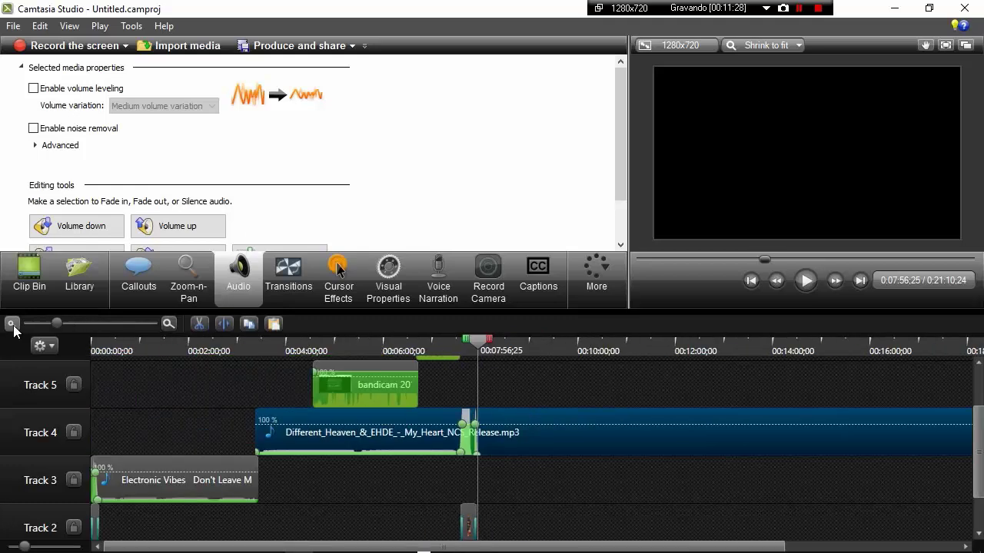
left_click(12, 325)
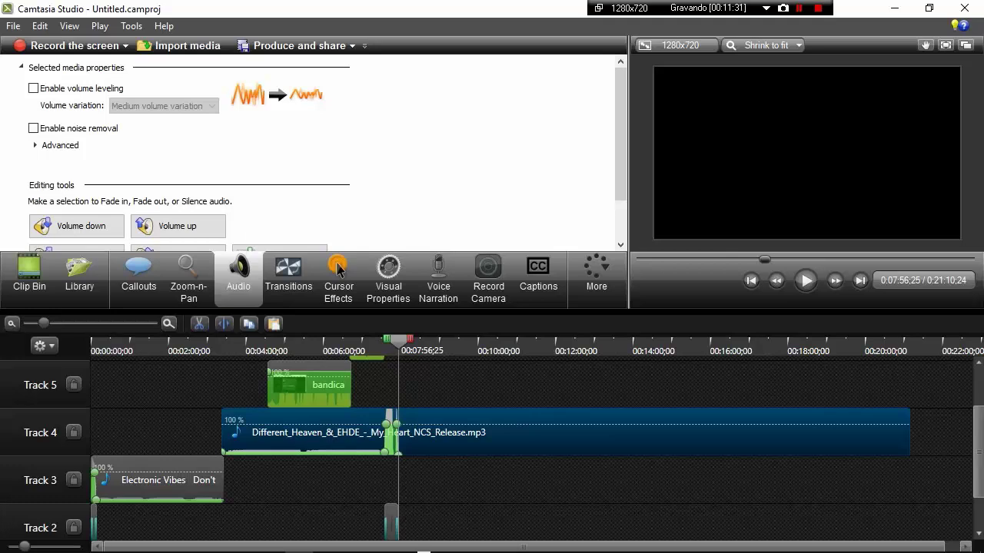
mouse_move(477, 538)
scroll(588, 494, "down", 1)
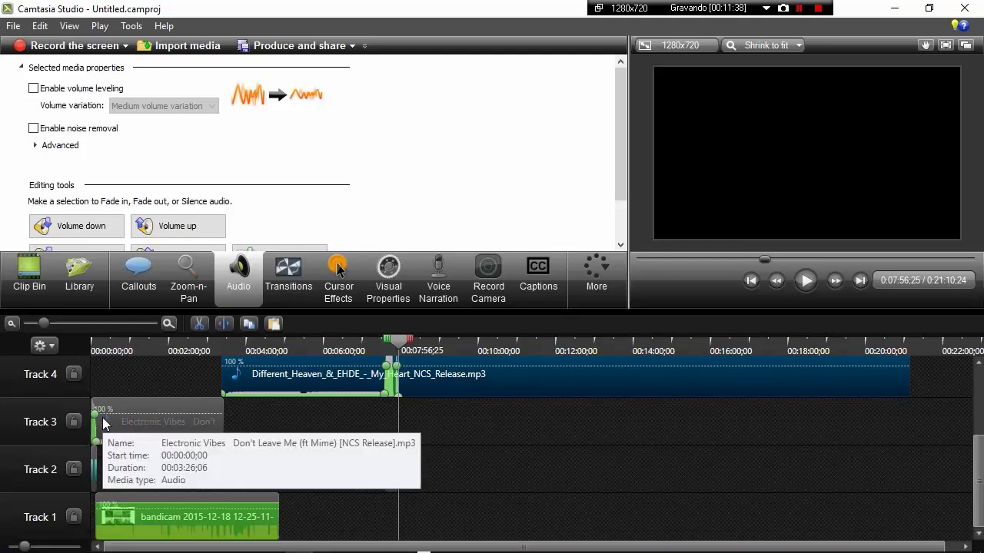
mouse_move(248, 382)
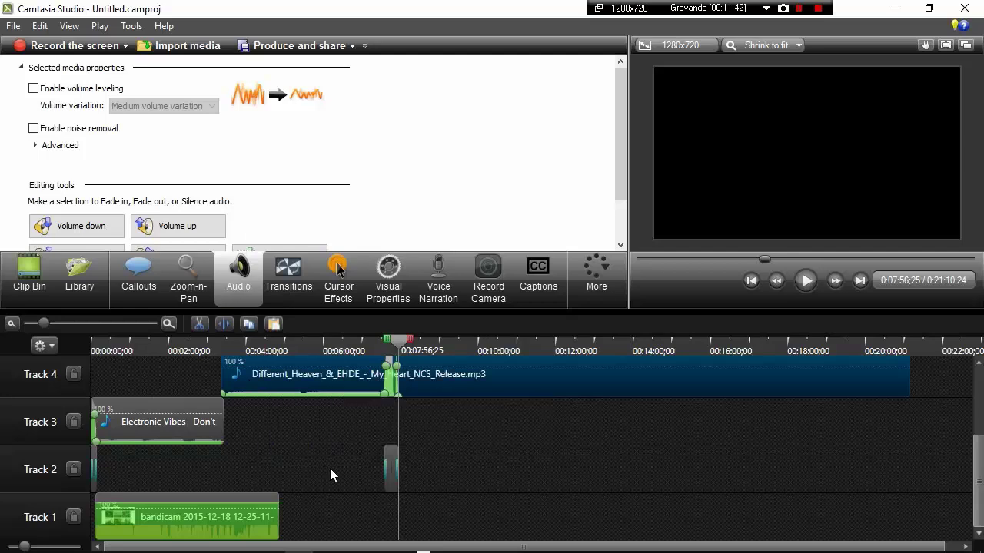
scroll(330, 468, "up", 2)
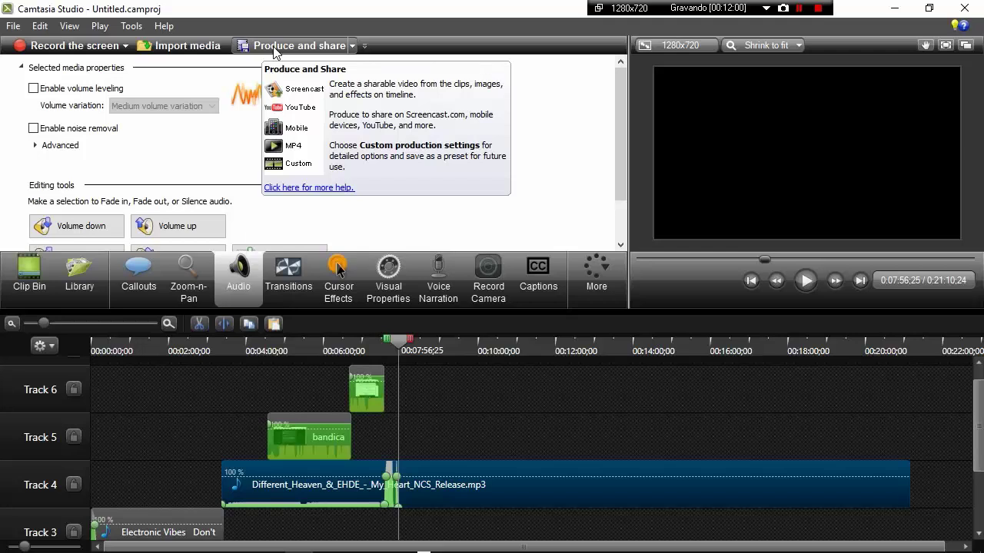
Start producing the video with the 'MP4 only (up to 720p)' preset and continue to the save-location step.
left_click(322, 49)
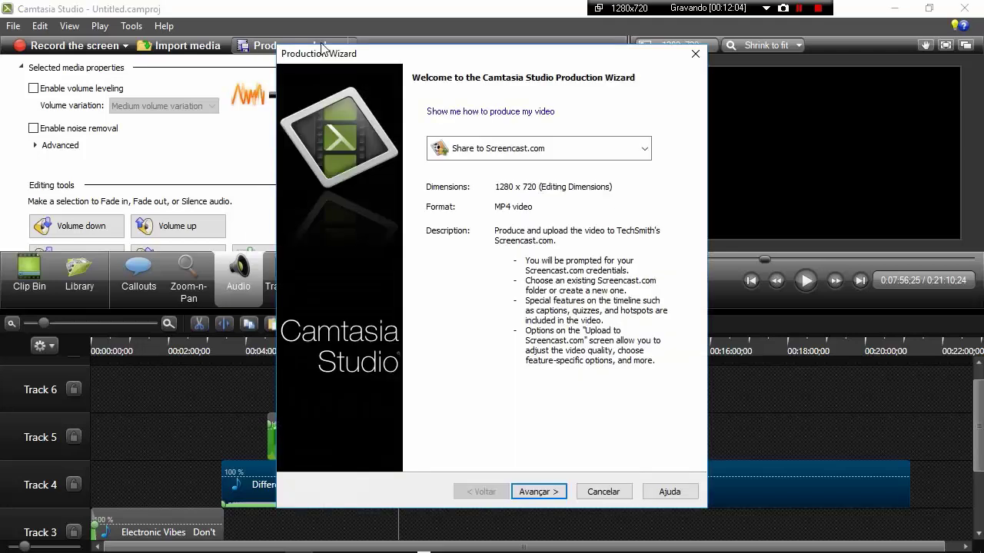
left_click(551, 151)
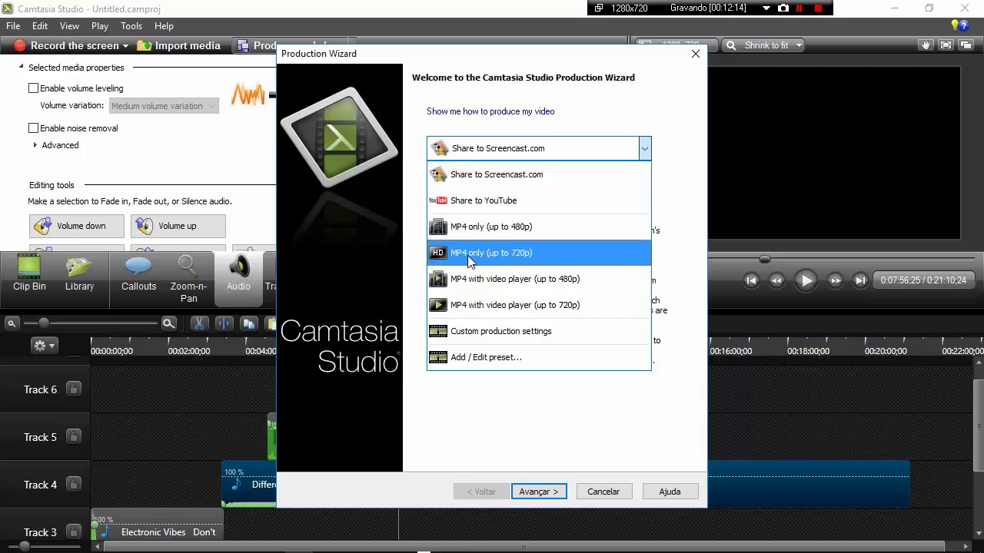
left_click(524, 256)
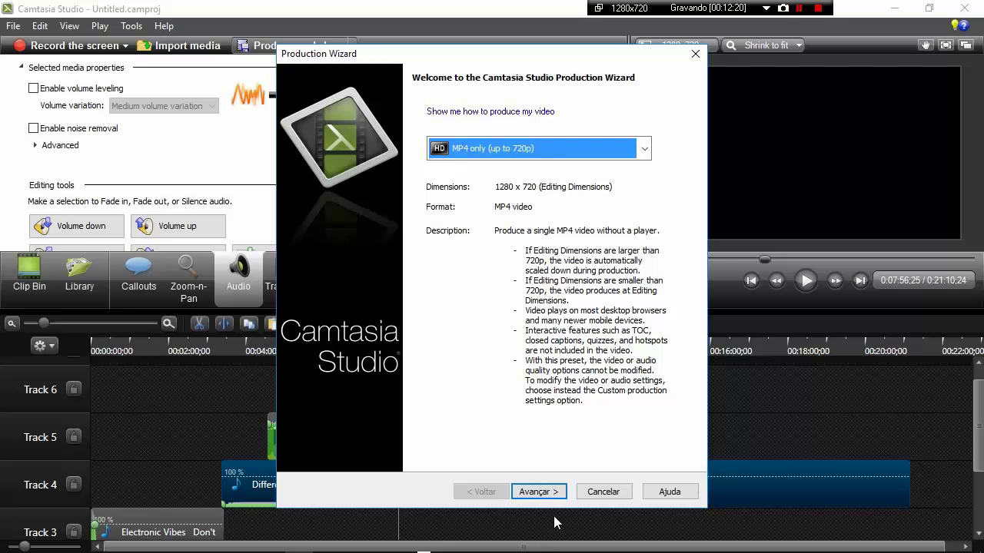
left_click(546, 494)
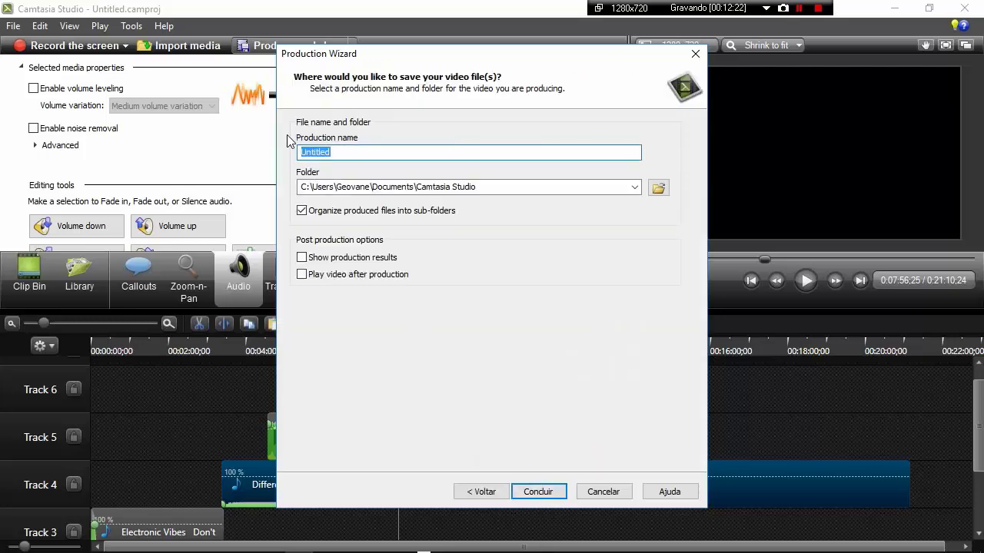
Name the production 'Tutorial Jogo Gratis' in the default Camtasia Studio folder and start rendering.
left_click(329, 151)
double_click(329, 151)
type("Tu")
type("tor")
type("ial J")
type("ogo Gr")
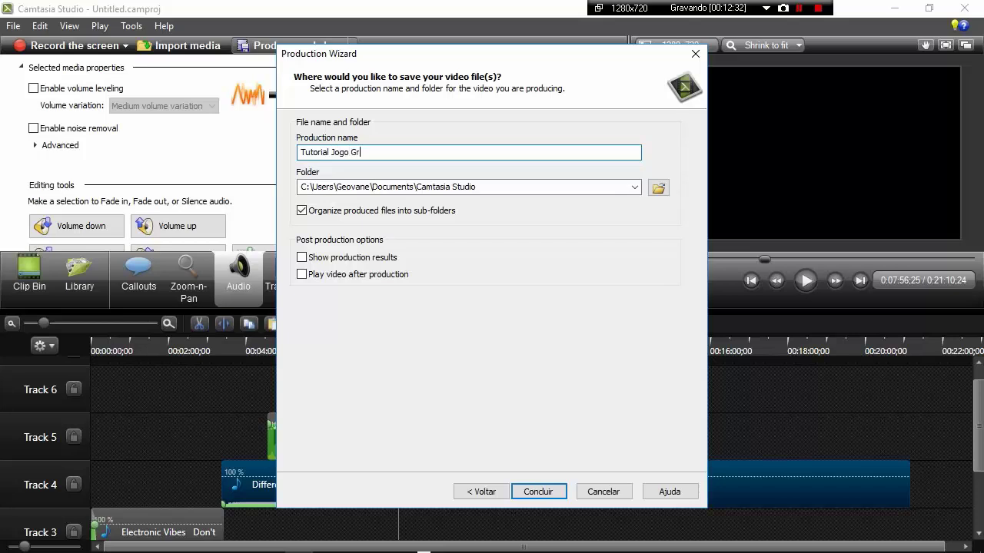
type("atis")
left_click(395, 187)
left_click(544, 489)
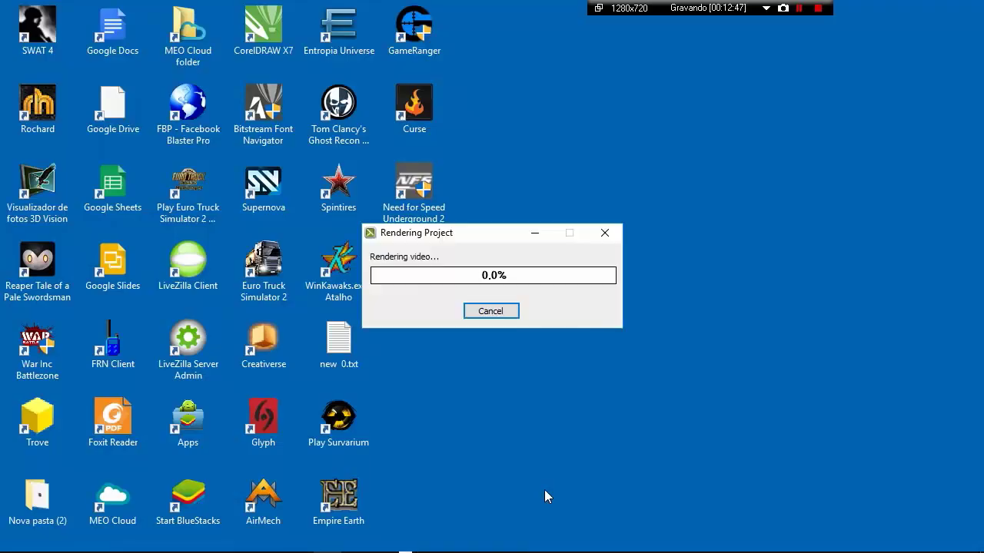